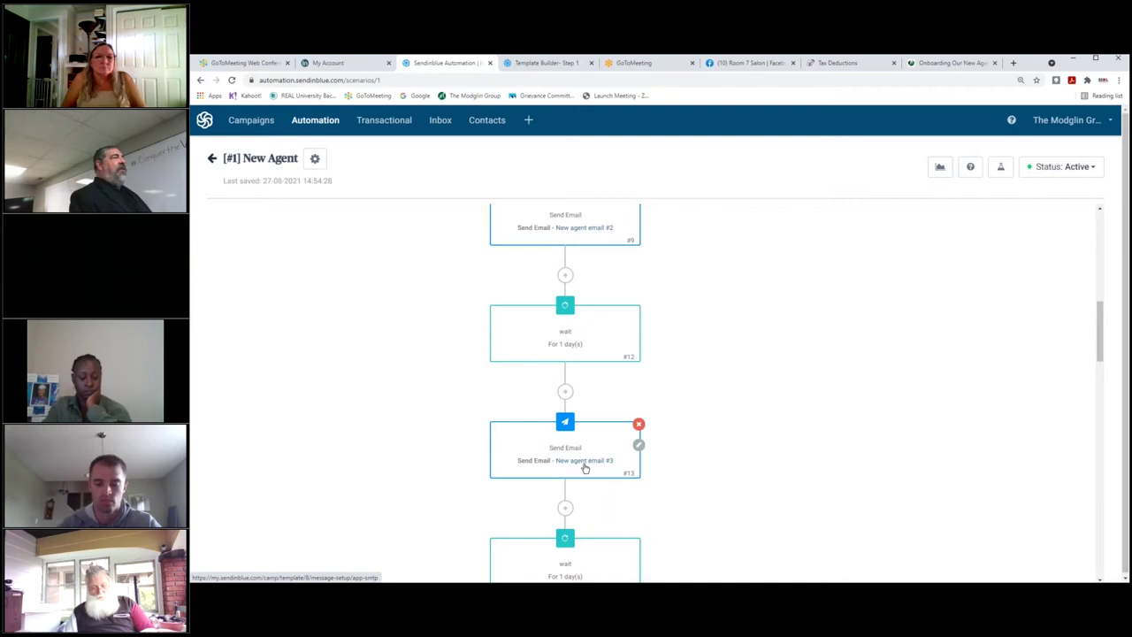
Scroll the New Agent workflow canvas back to the top and return to the Workflows list.
scroll(708, 315, up, 2)
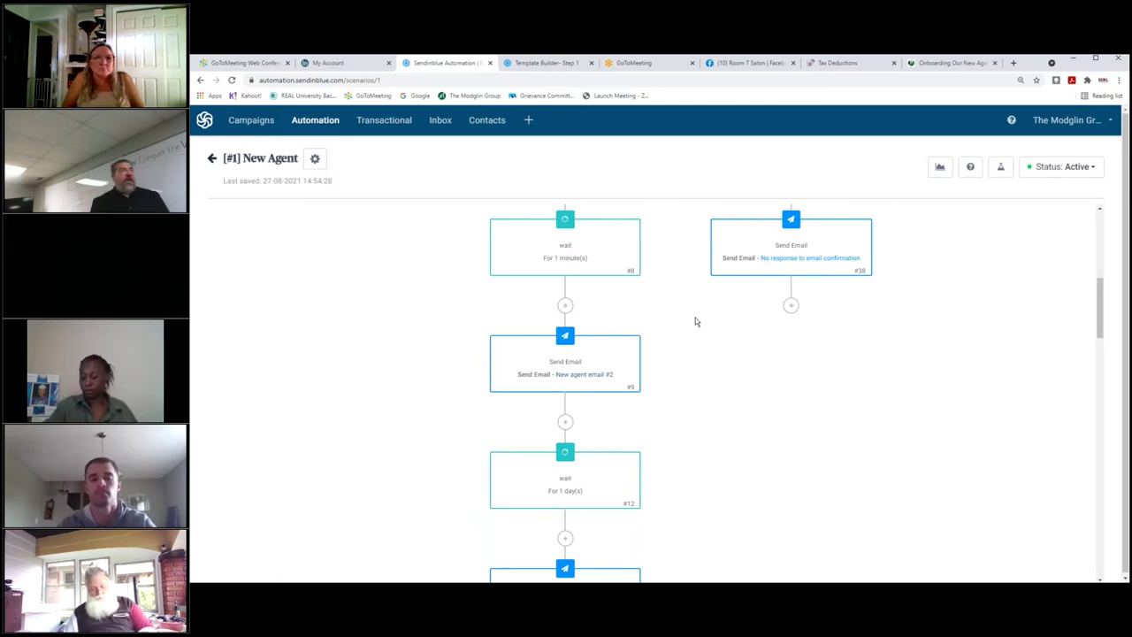
scroll(662, 330, up, 10)
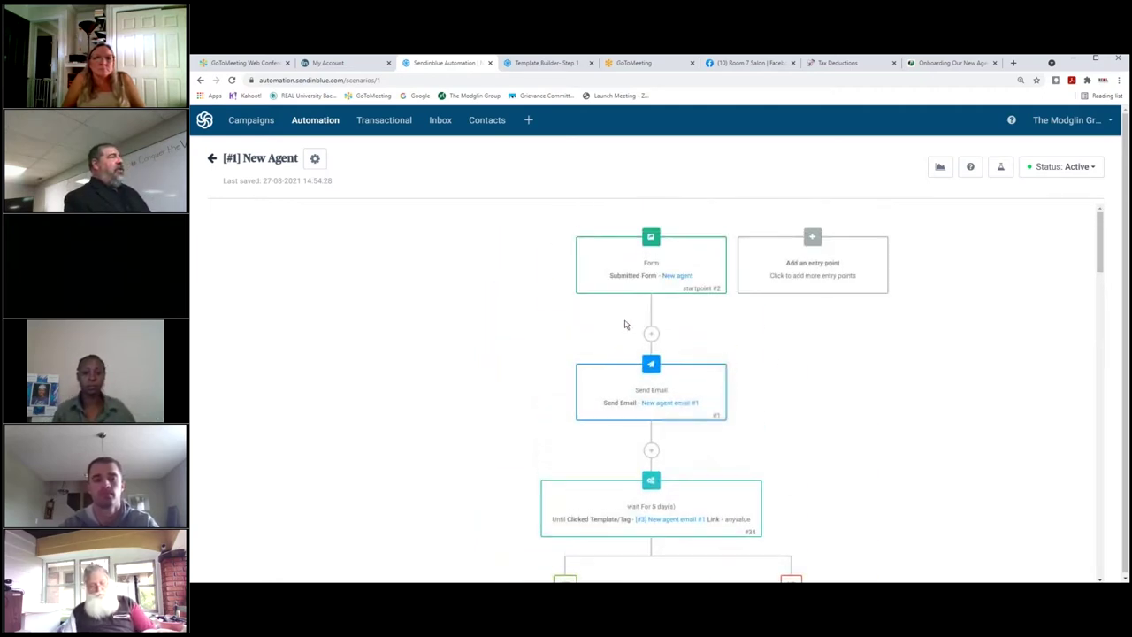
click(211, 158)
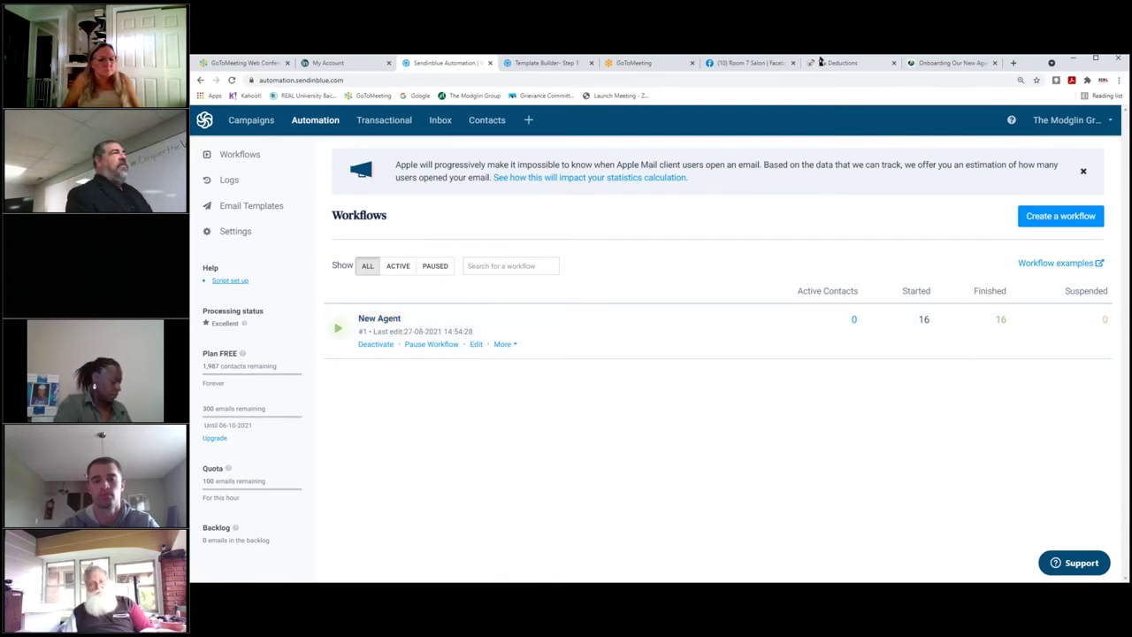
Glance at the Room 7 Salon Facebook tab, reload Workflows, then go to the Email campaigns overview.
click(748, 63)
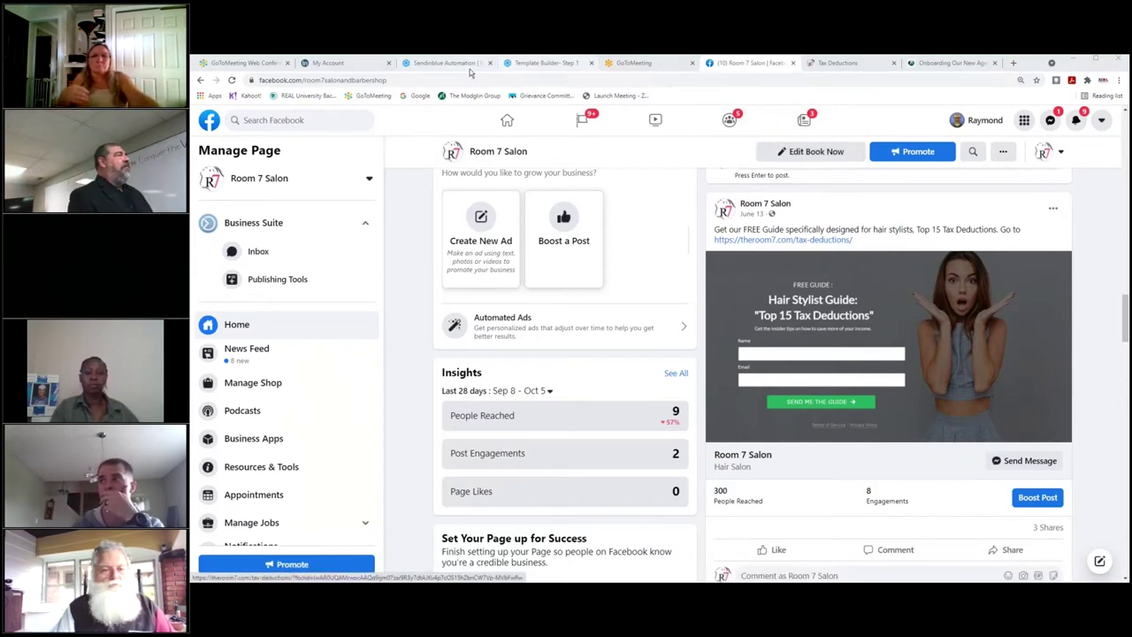
click(444, 63)
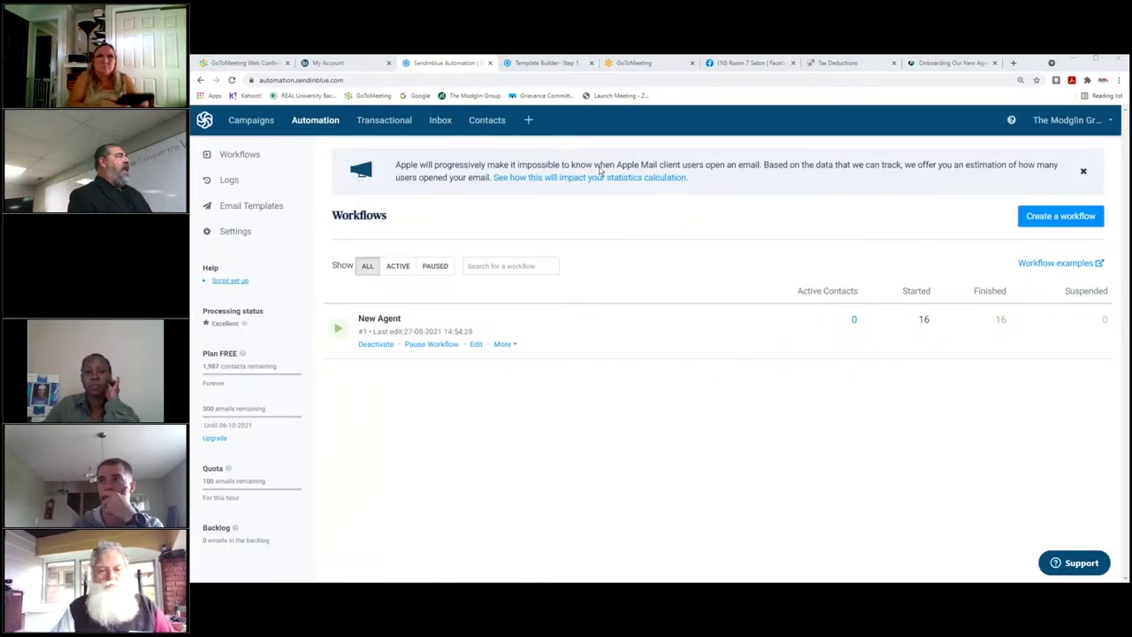
click(234, 160)
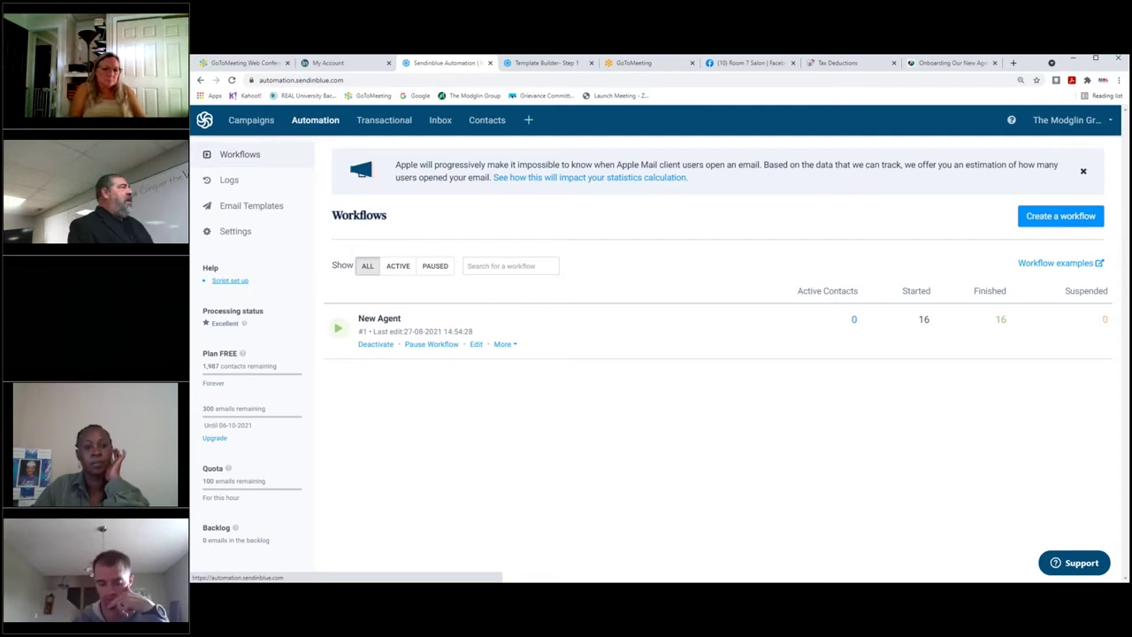
click(248, 122)
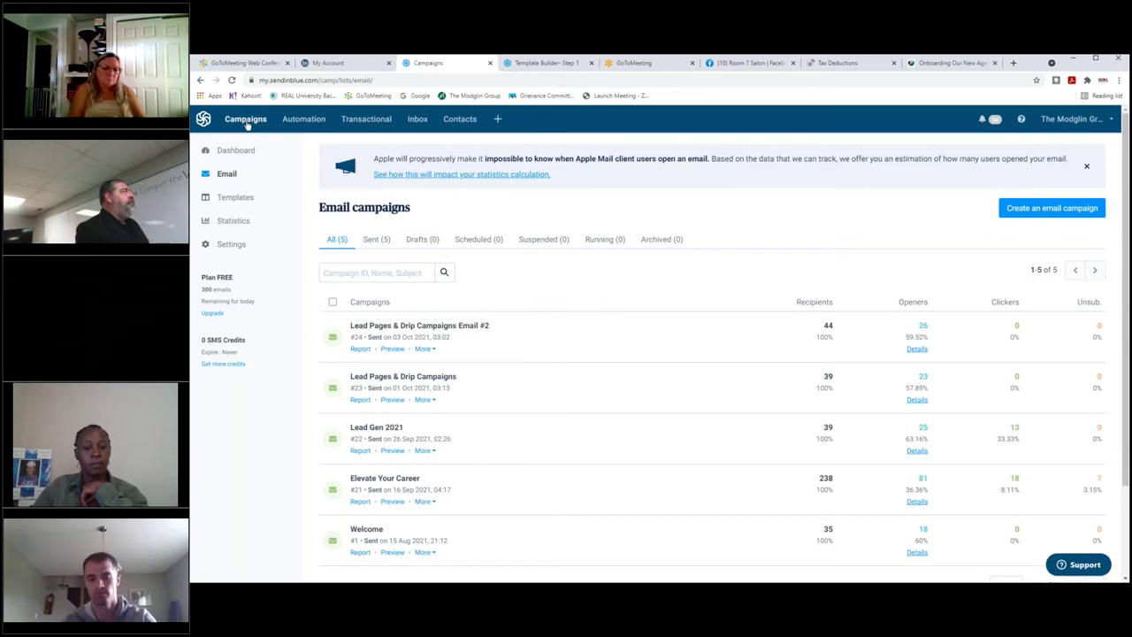
Show Your First Folder's six contact lists (261 contacts), then move to the Room 7 Salon Facebook page.
click(460, 119)
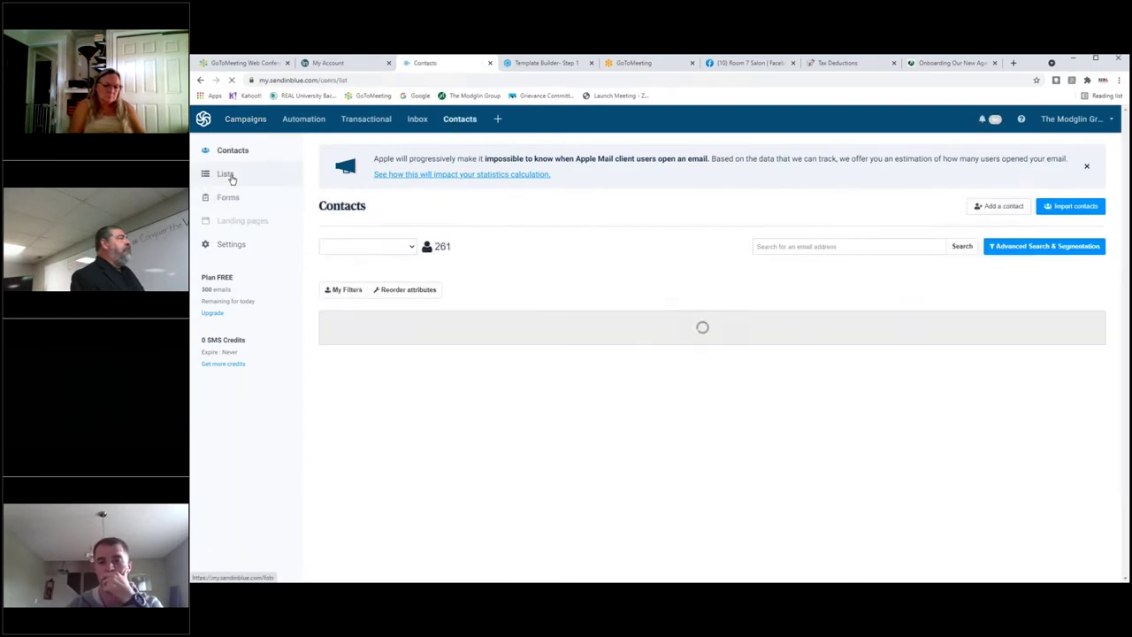
click(228, 175)
click(362, 195)
click(362, 229)
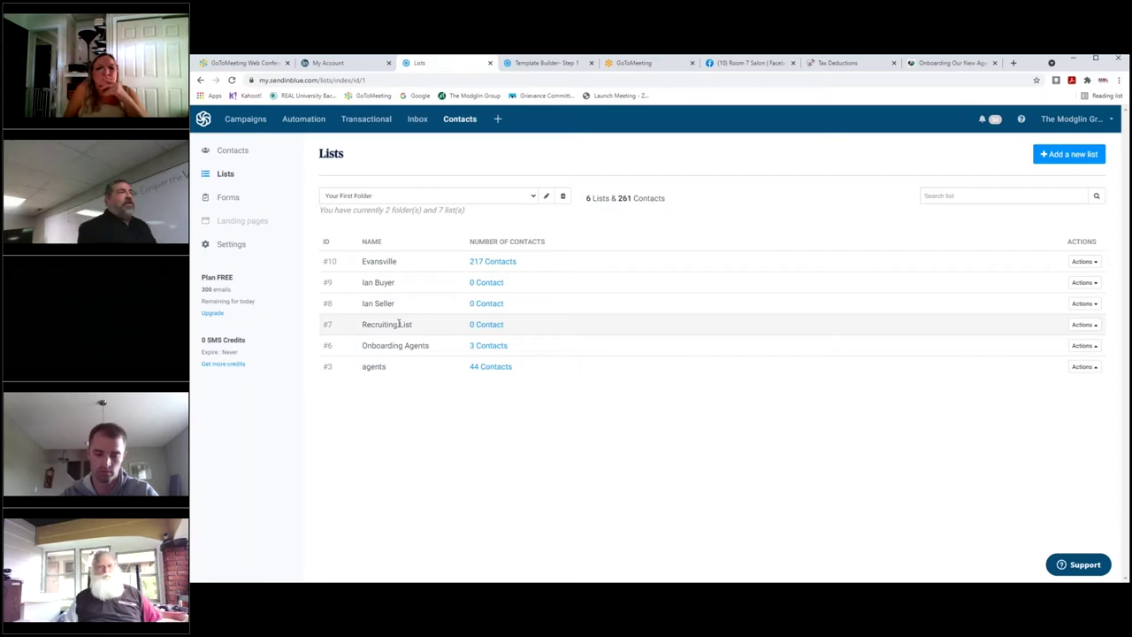
click(860, 62)
click(757, 62)
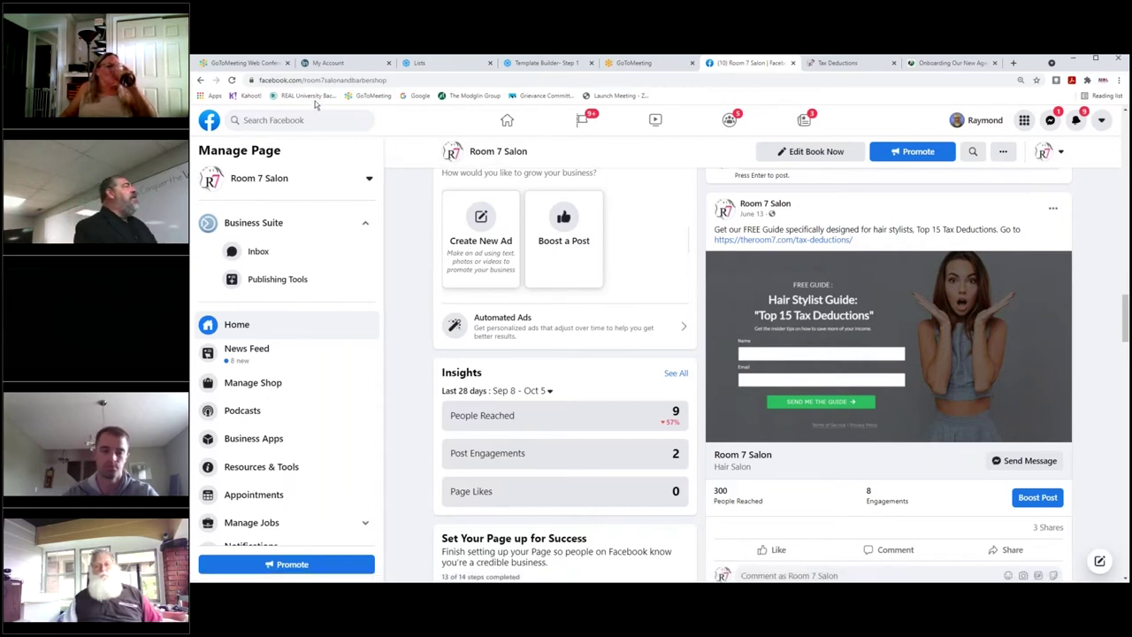
In the Onboarding tab, load the 5stonesmortgage.com '8 strategies to increase your credit score' page.
scroll(316, 245, down, 3)
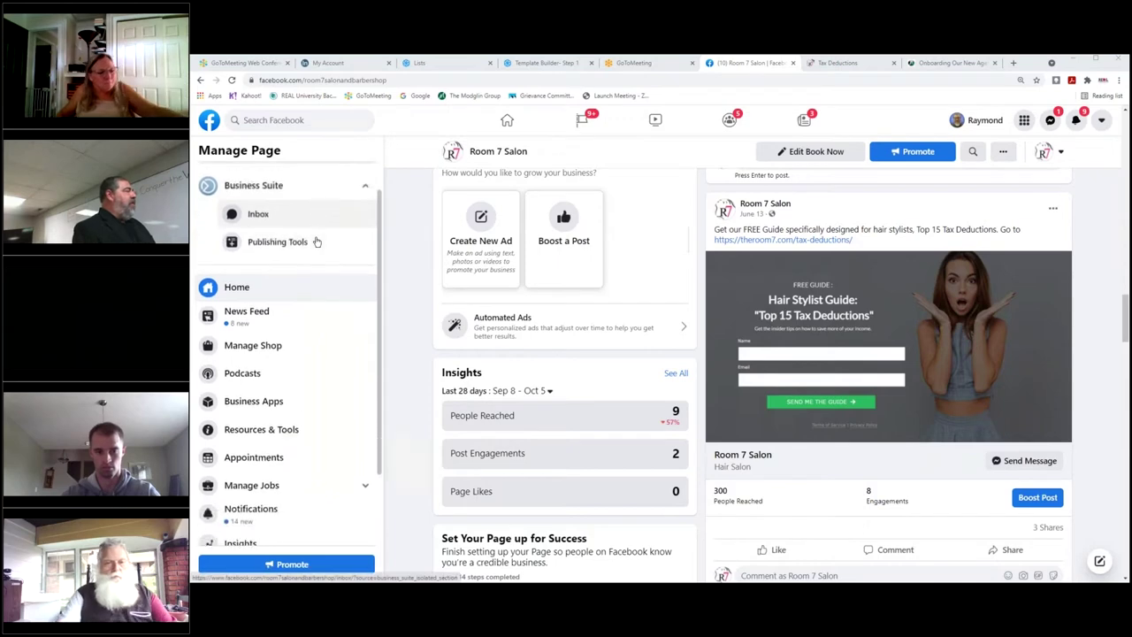
scroll(310, 246, up, 3)
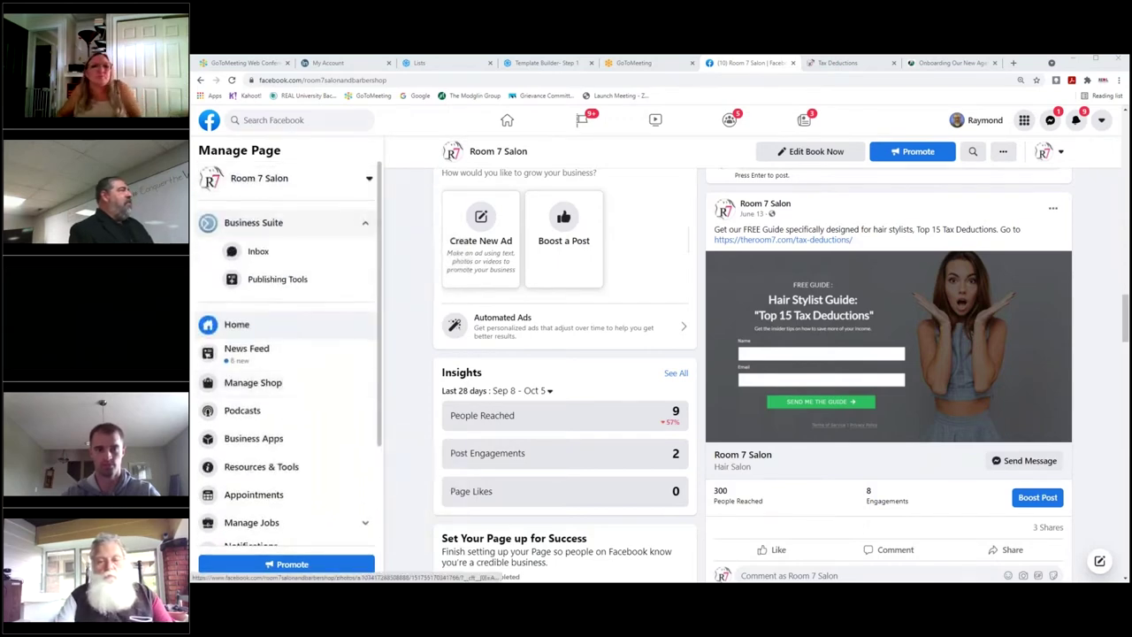
key(ctrl+Tab)
key(ctrl+Tab)
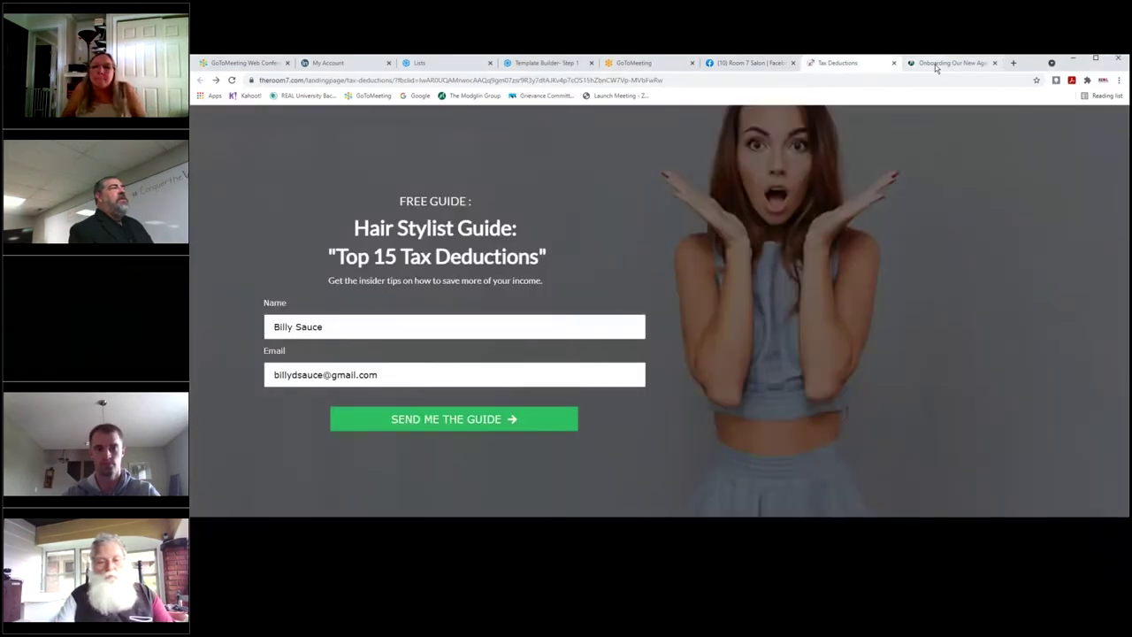
click(486, 80)
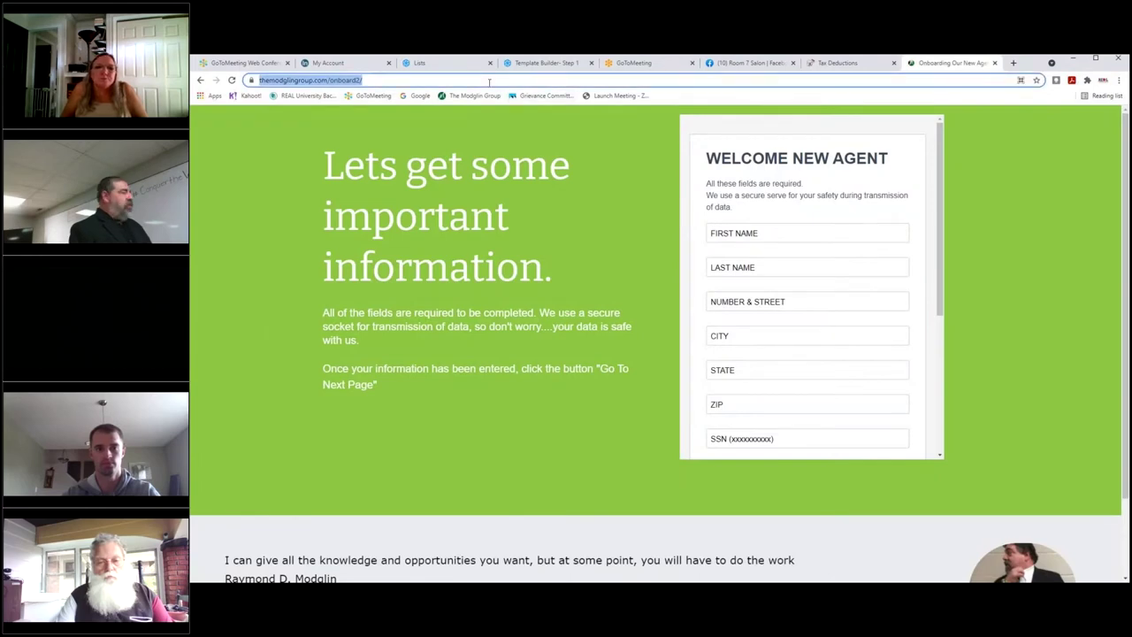
text(5)
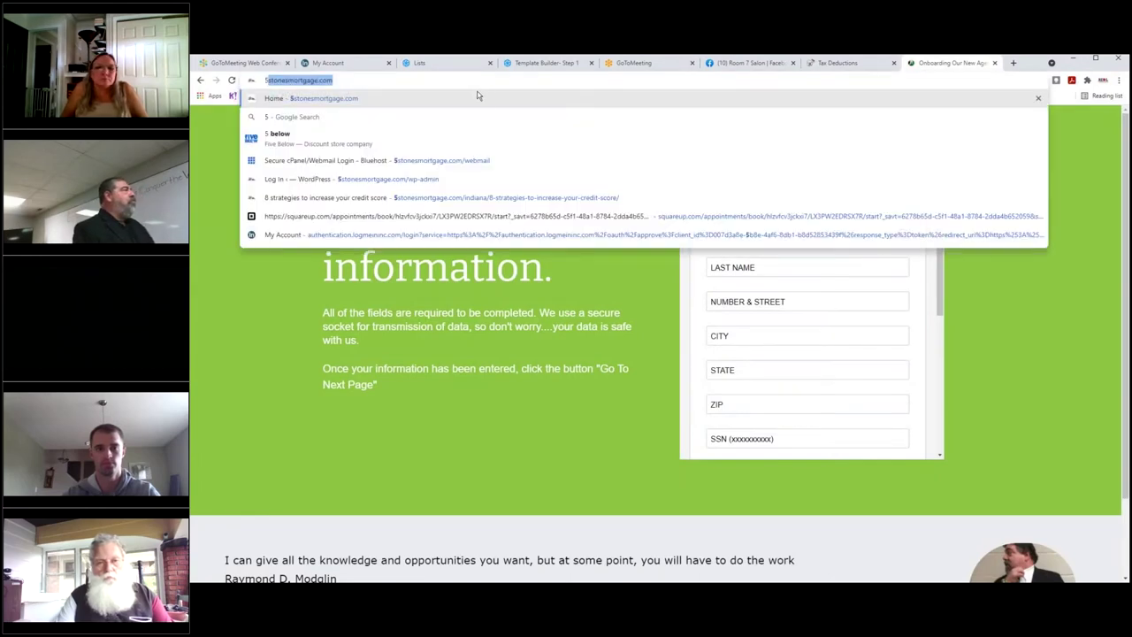
click(503, 197)
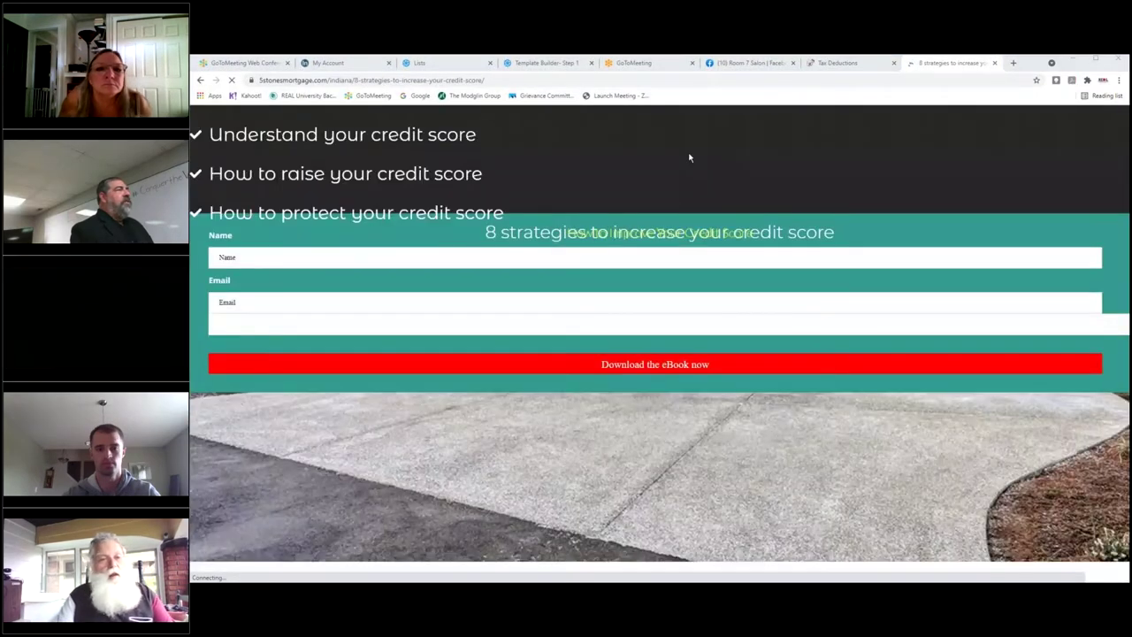
Return to the Room 7 Salon Facebook page in Chrome.
key(alt+Tab)
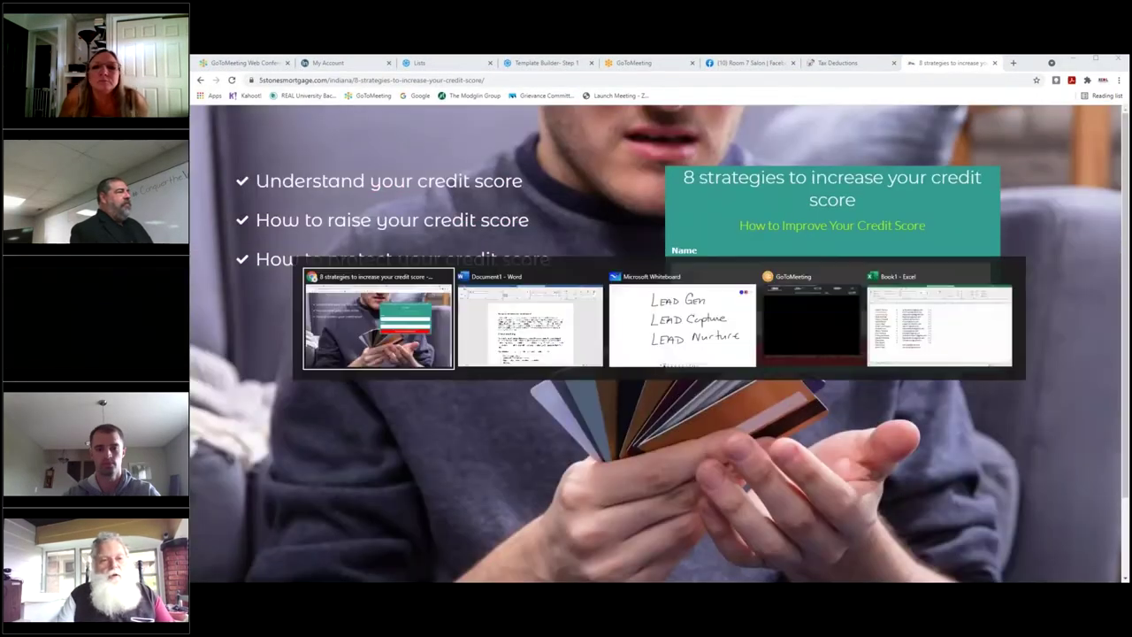
key(Tab)
key(Escape)
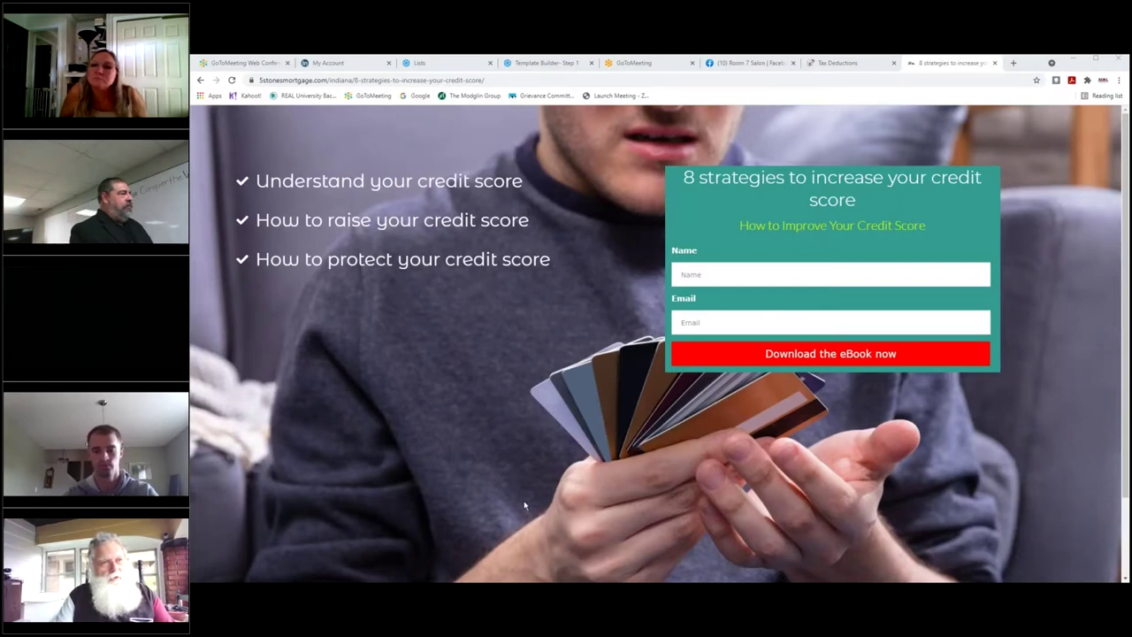
click(735, 65)
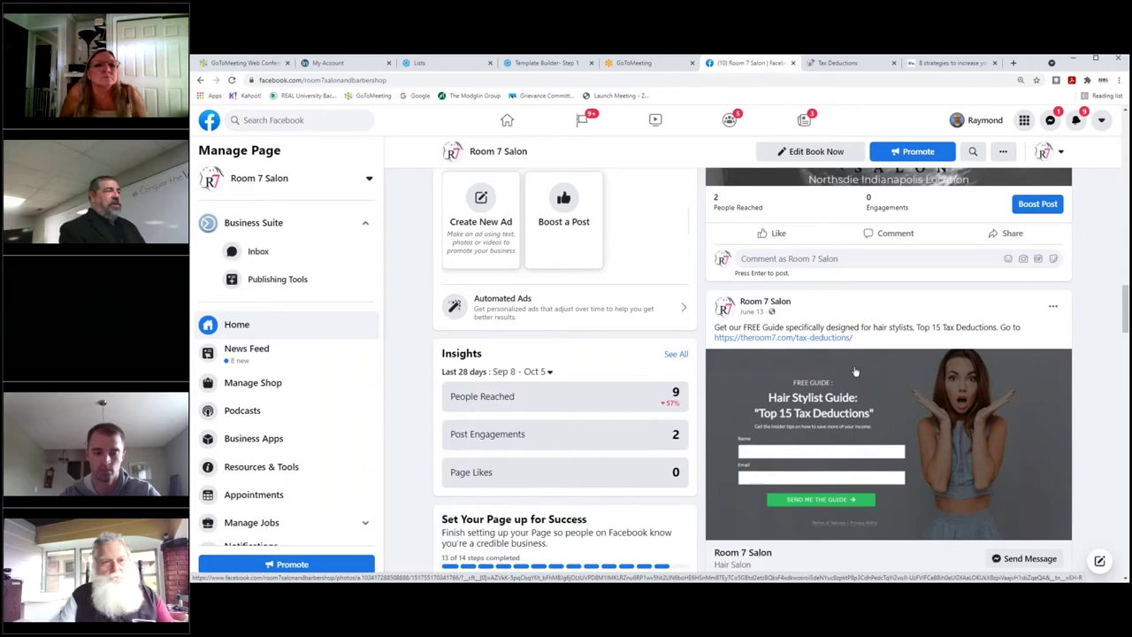
Review the Room 7 Salon feed and sidebar, then switch to the credit-score ebook page.
scroll(855, 371, down, 2)
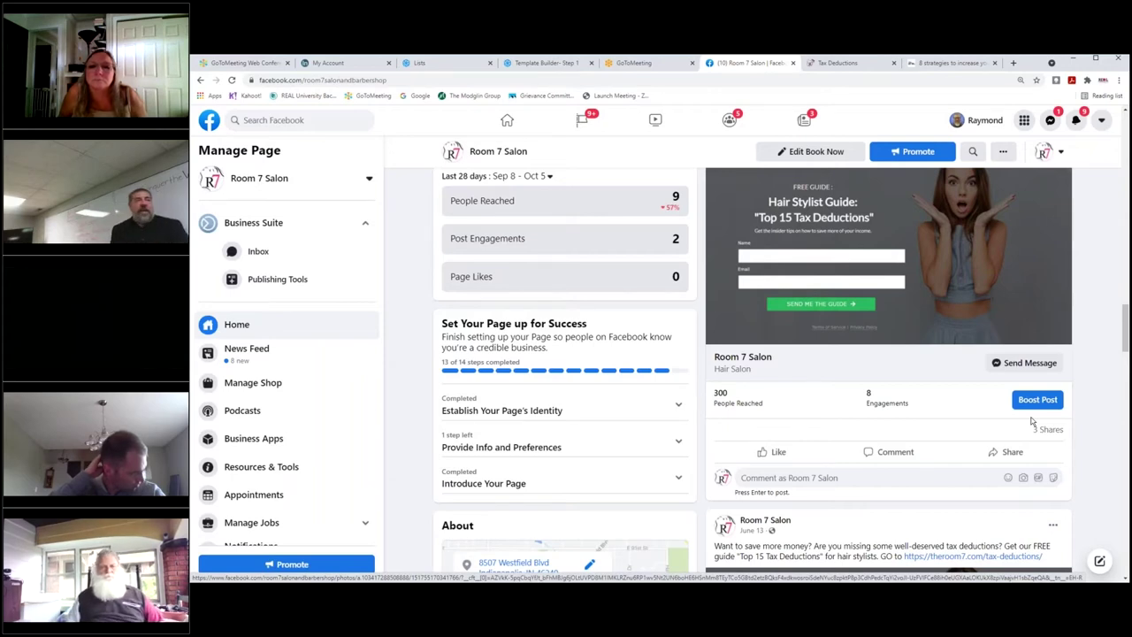
scroll(1031, 423, up, 3)
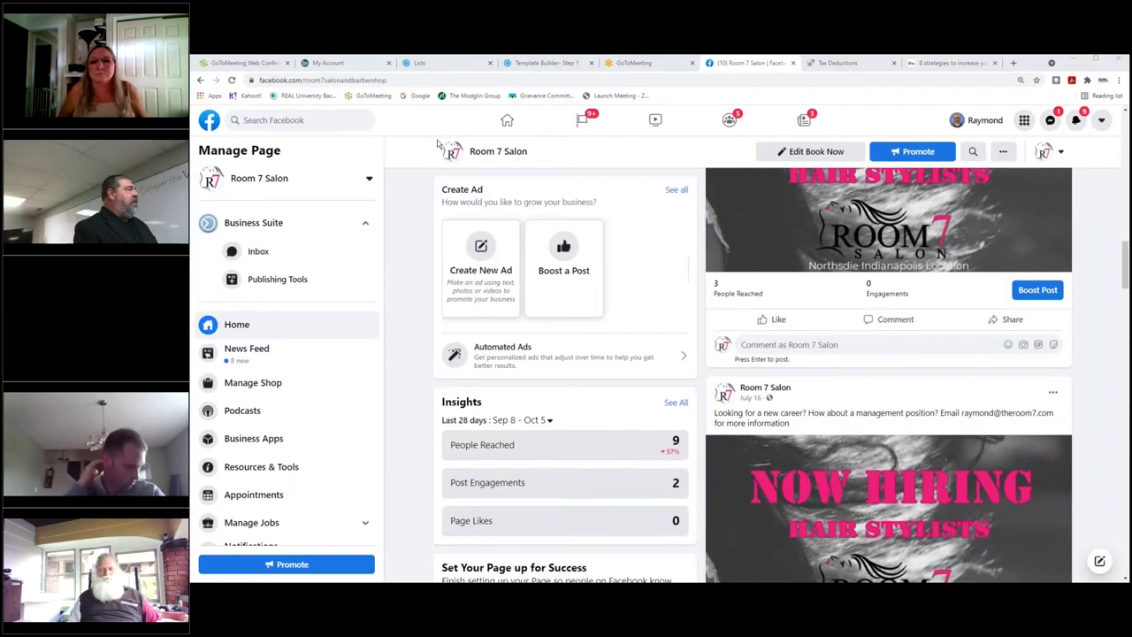
scroll(274, 318, down, 2)
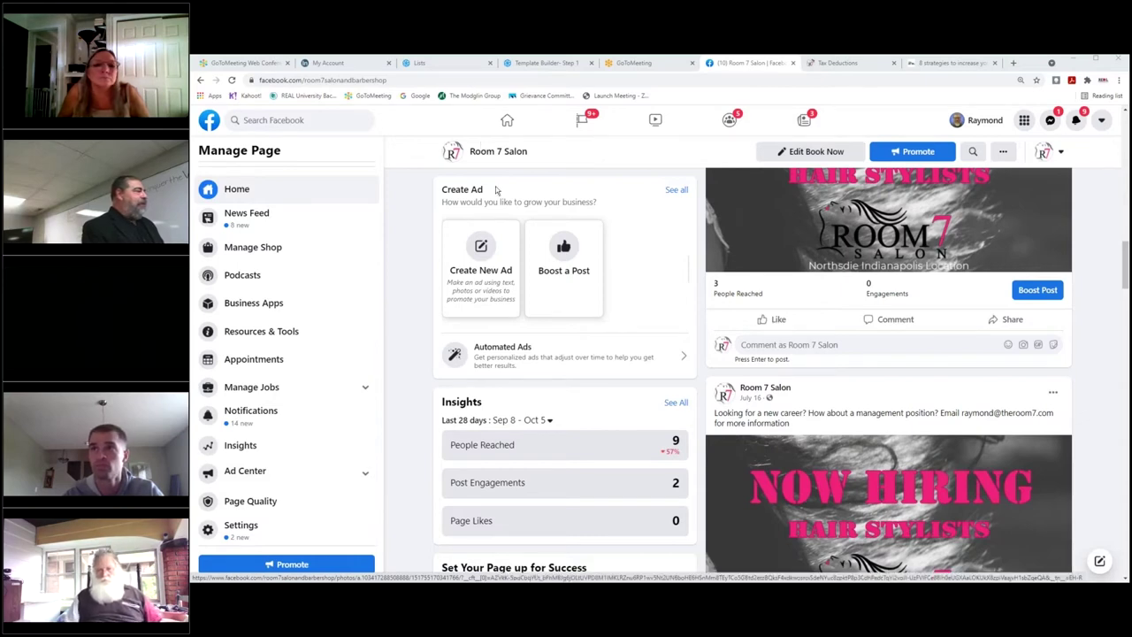
click(952, 63)
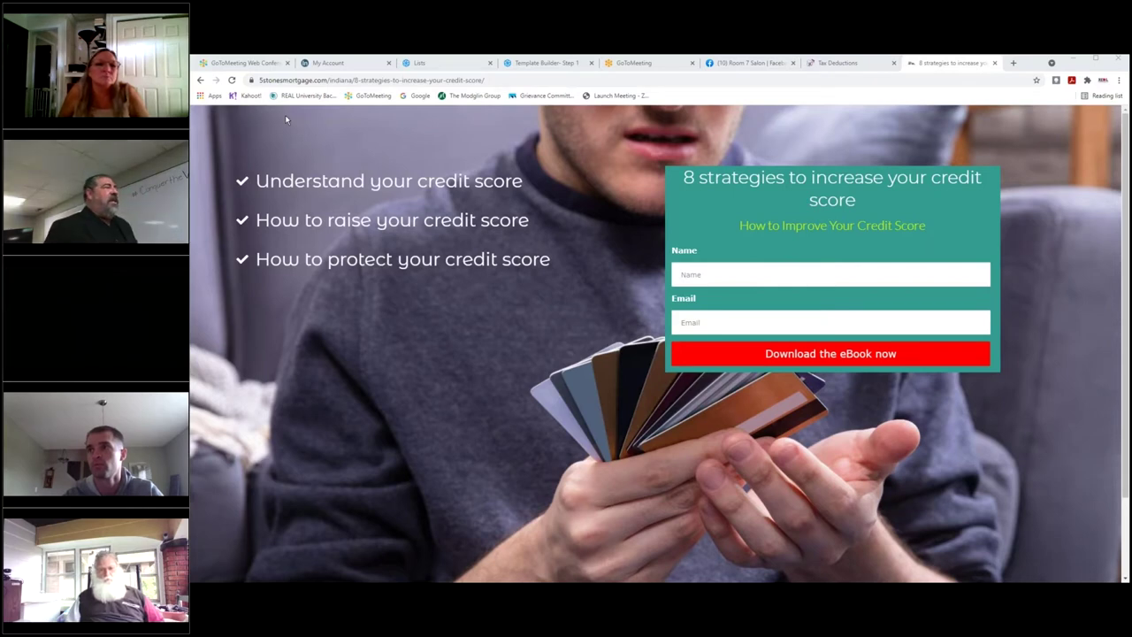
Fill the ebook form with a saved name and e-mail and request the credit-score ebook.
click(692, 274)
click(830, 353)
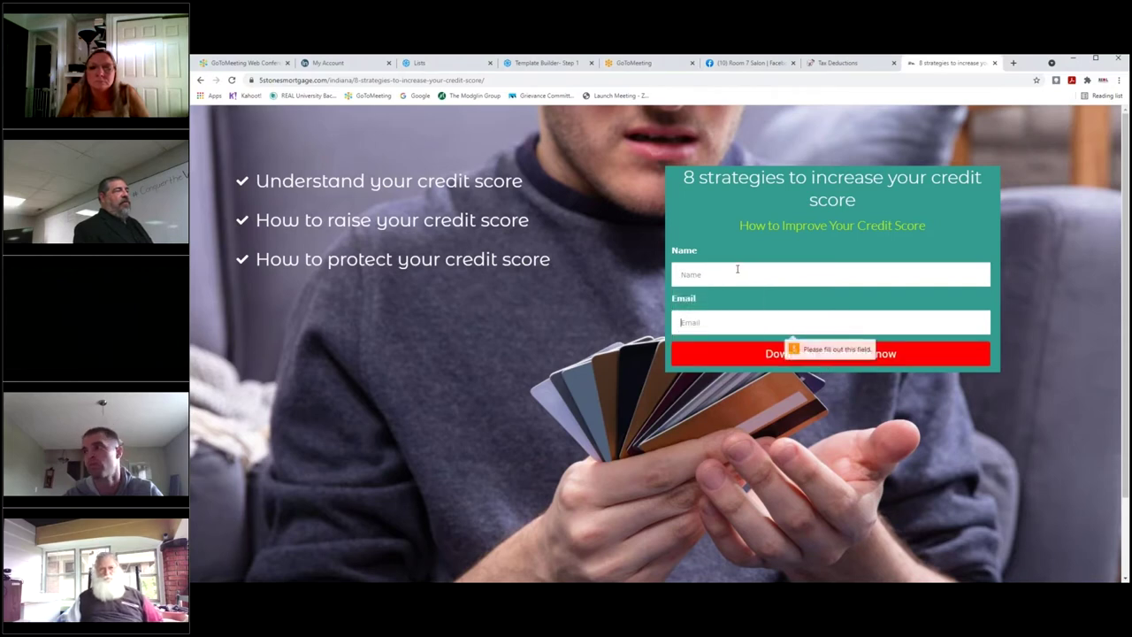
click(737, 274)
click(703, 306)
click(793, 354)
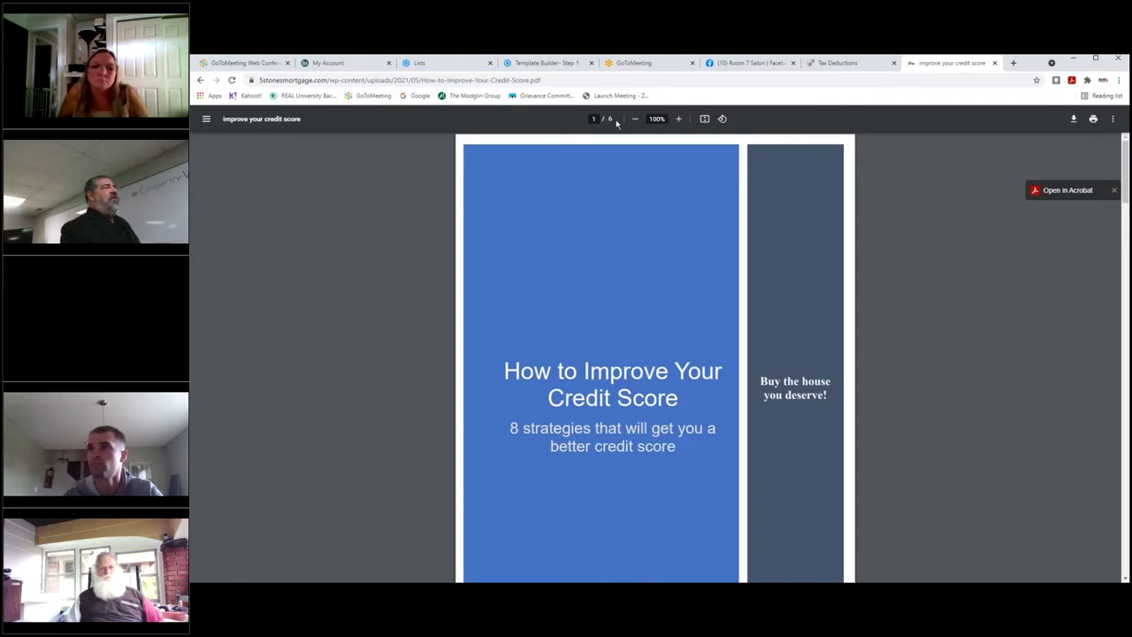
Scroll through the How-to-Improve-Your-Credit-Score PDF to sections 7 and 8 on page 5.
scroll(719, 261, down, 10)
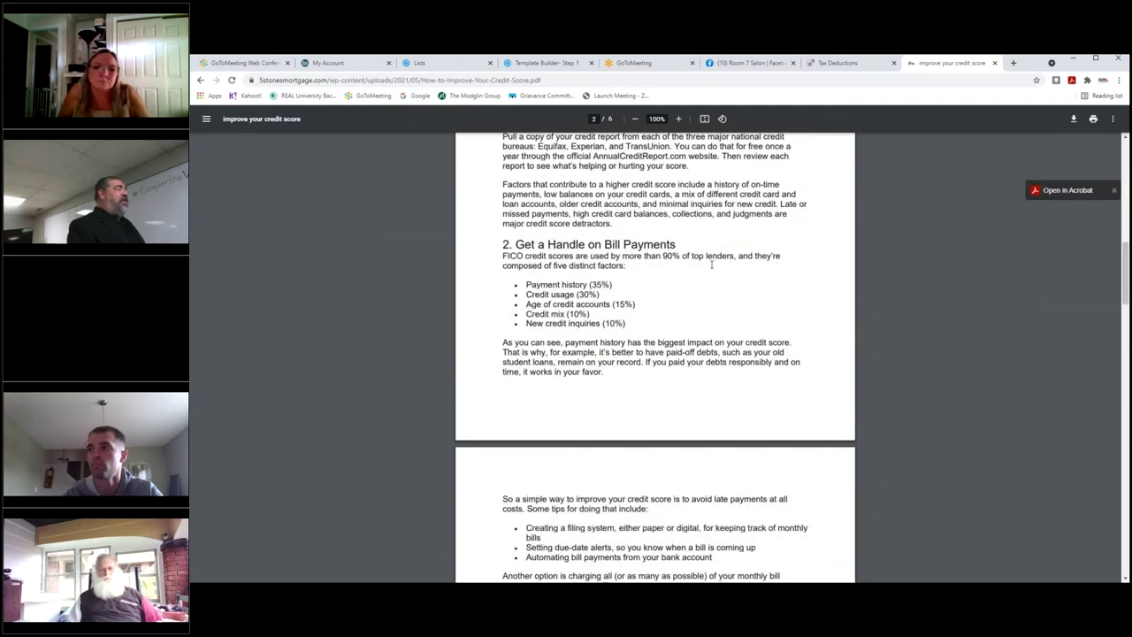
scroll(709, 265, up, 3)
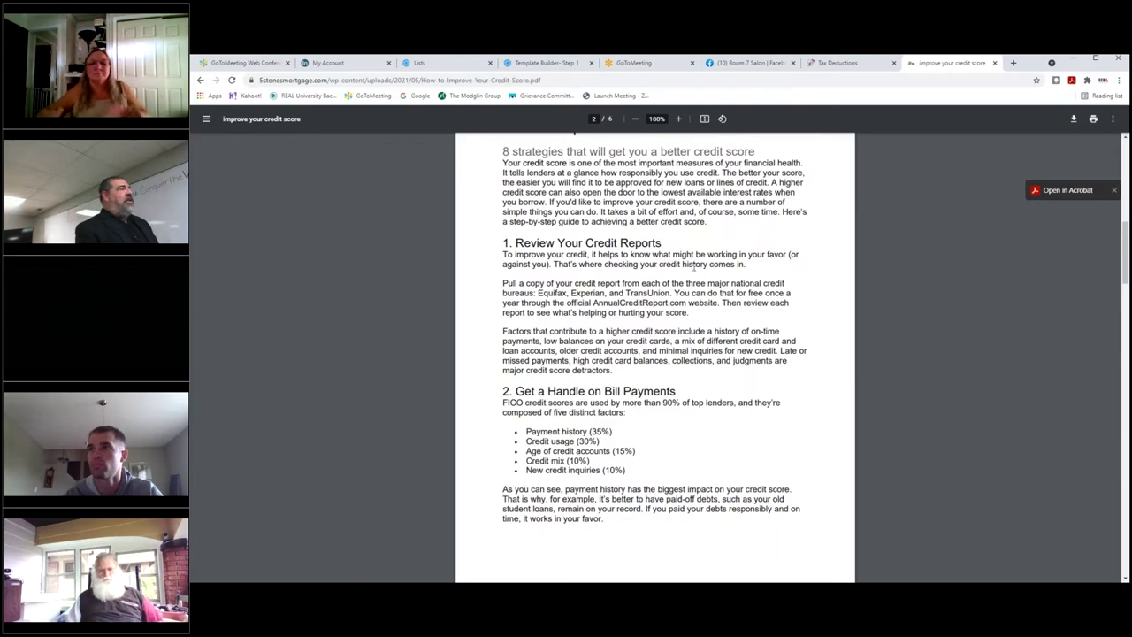
scroll(626, 257, down, 4)
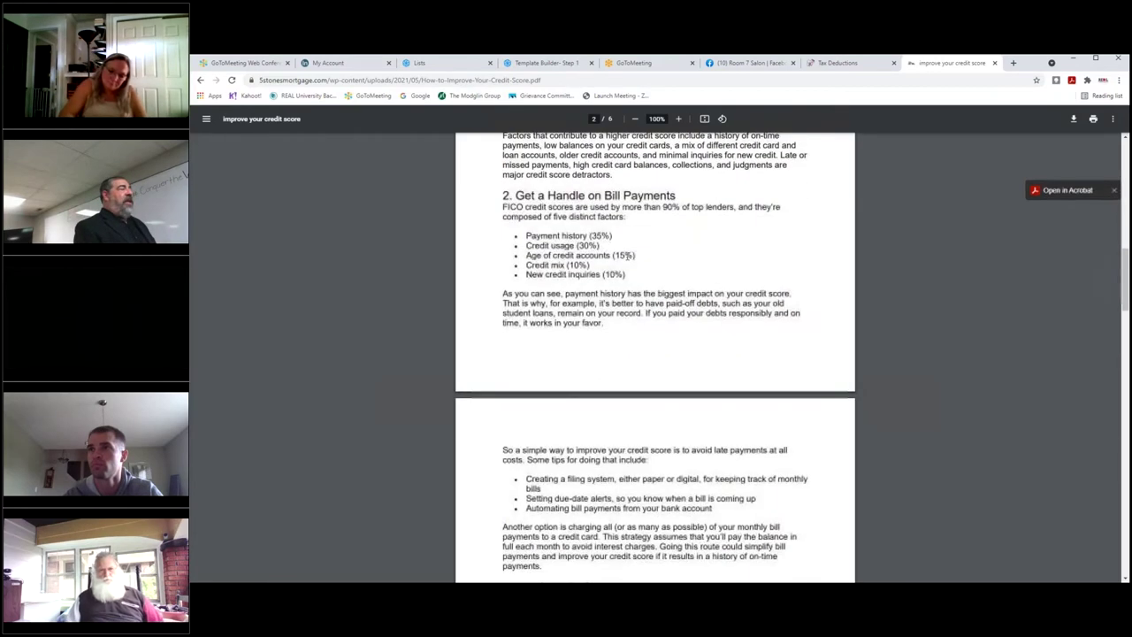
scroll(626, 256, down, 8)
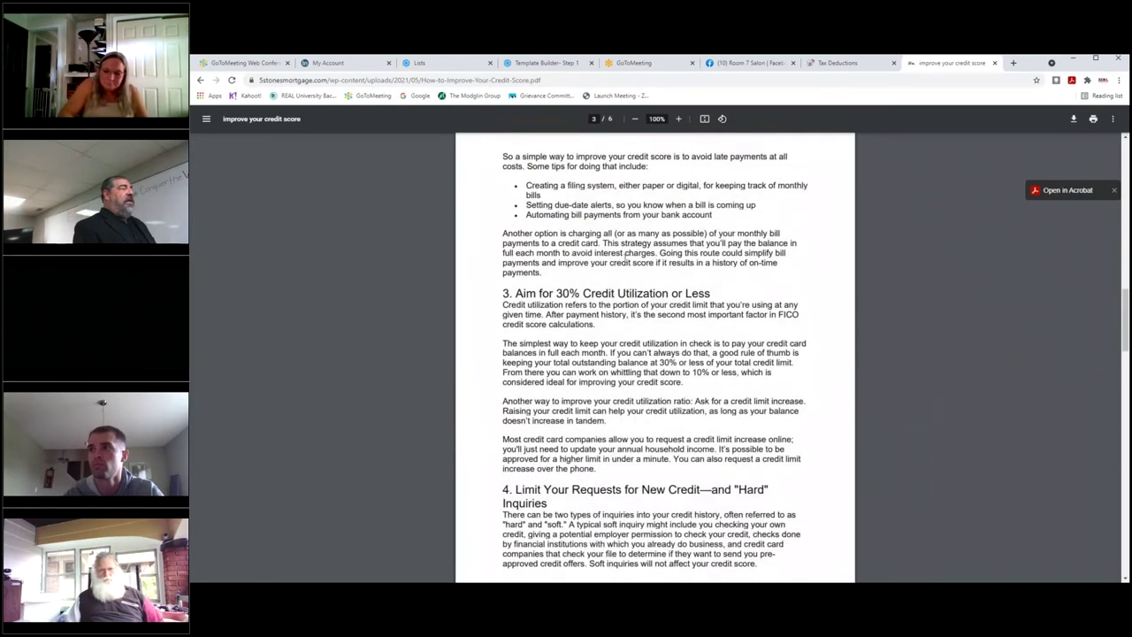
scroll(621, 262, down, 5)
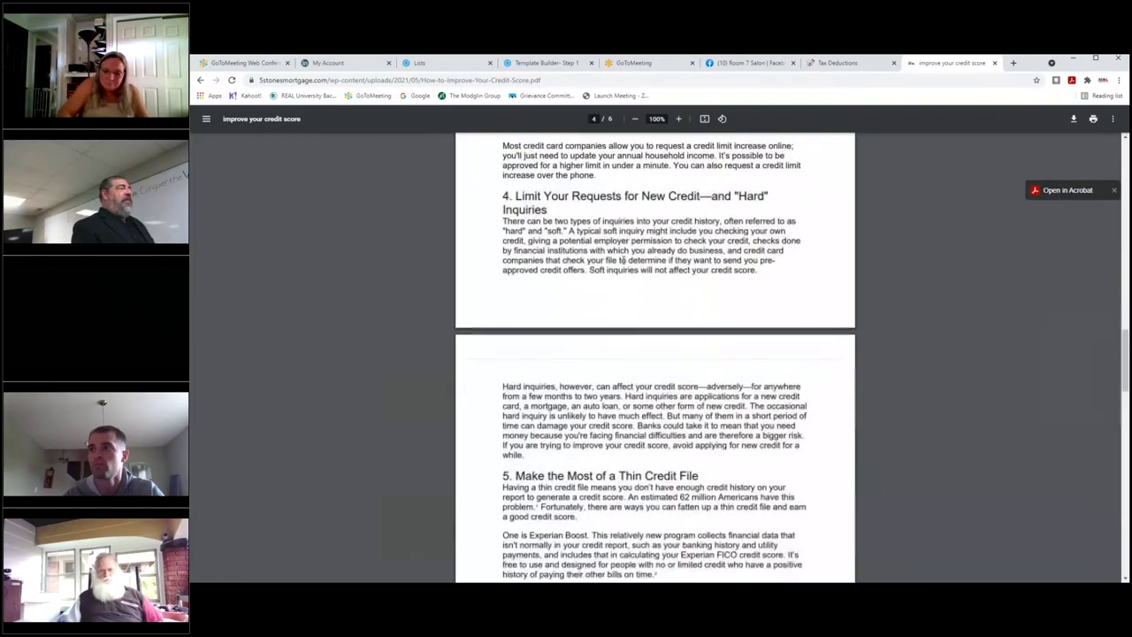
scroll(623, 262, down, 3)
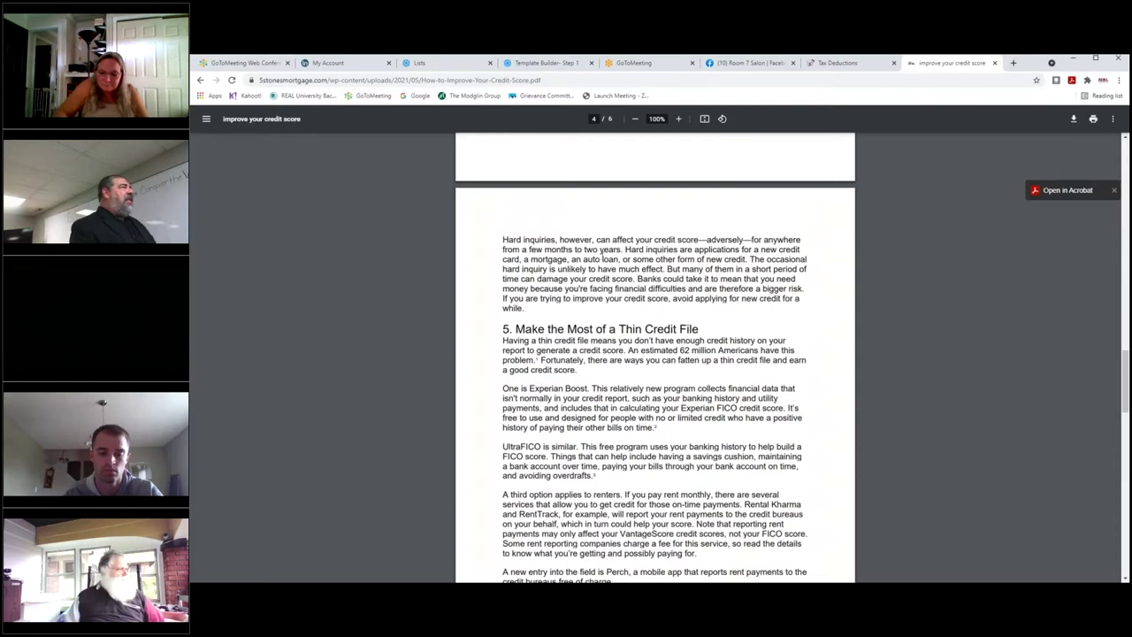
scroll(623, 232, down, 10)
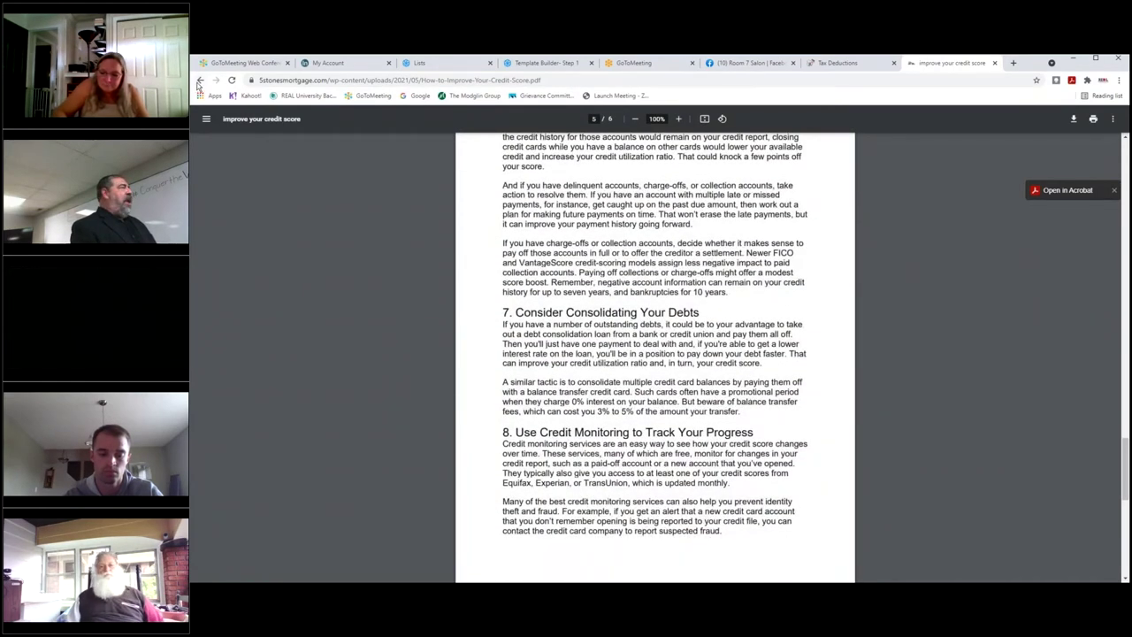
Go back to the credit-score eBook landing page, briefly checking the Tax Deductions tab.
click(200, 79)
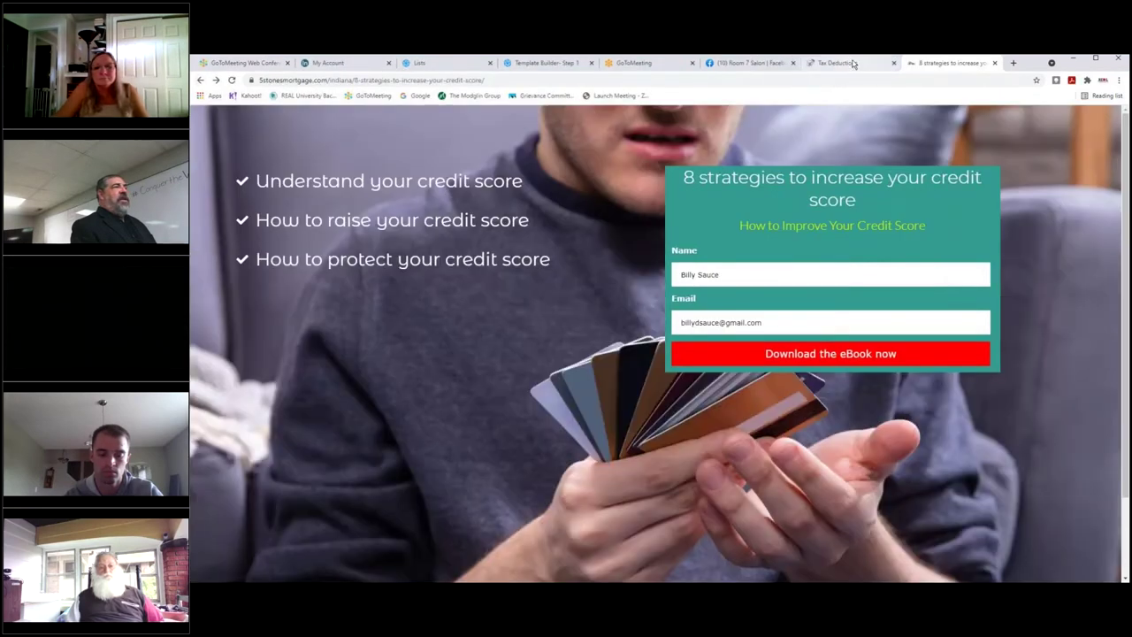
click(853, 64)
click(947, 67)
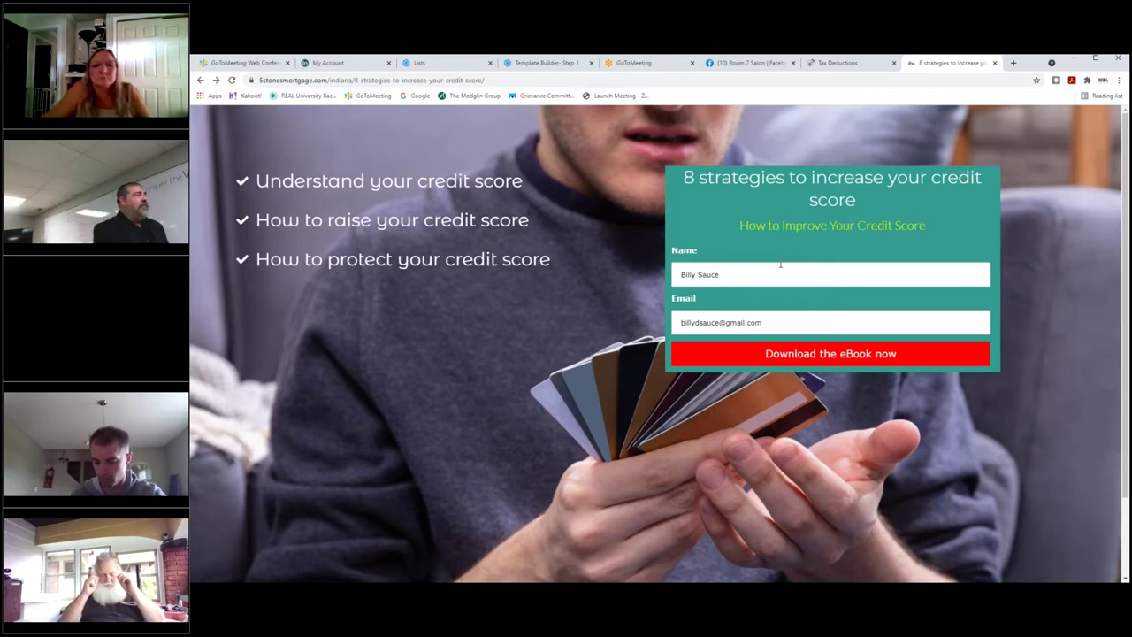
click(831, 62)
On Facebook, search '5 st' and open the 5 Stones Mortgage search results.
click(749, 65)
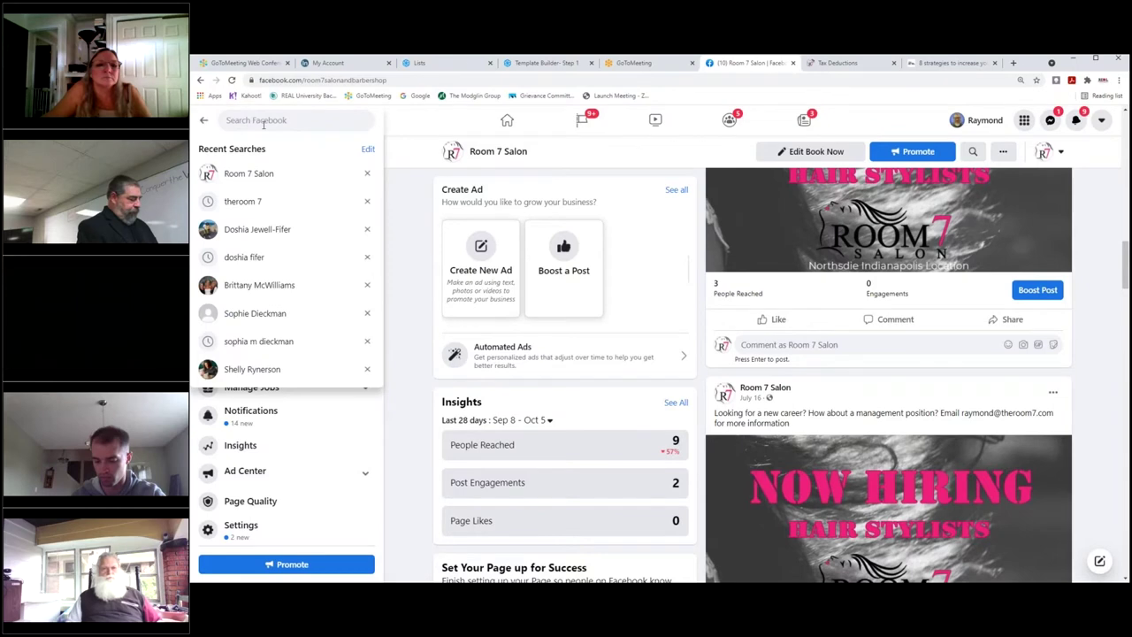
text(5 st)
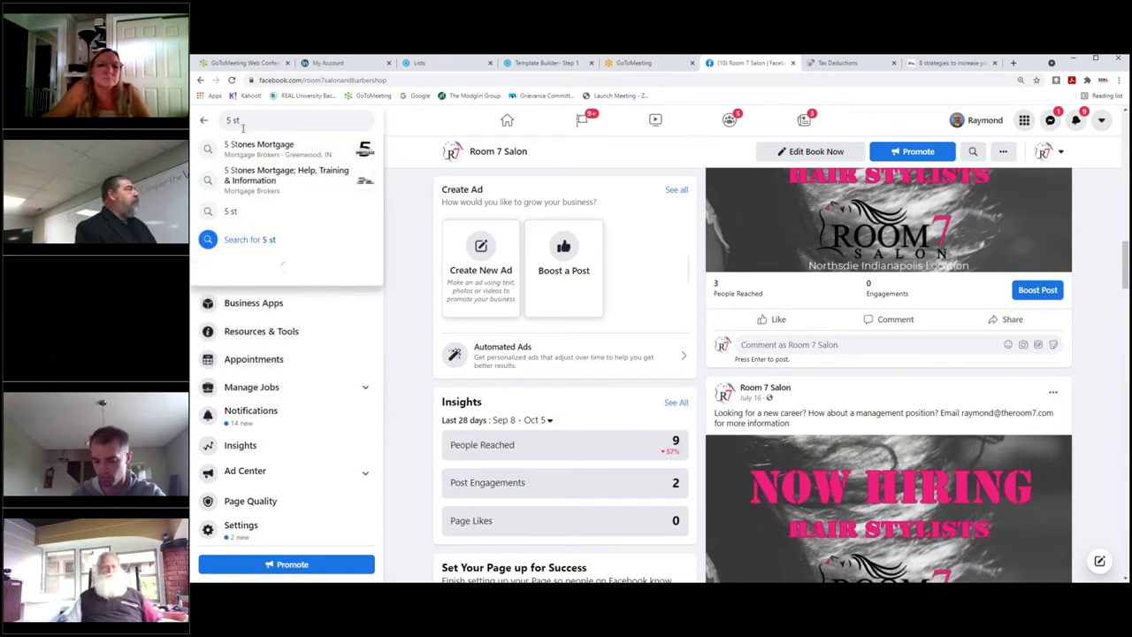
click(265, 148)
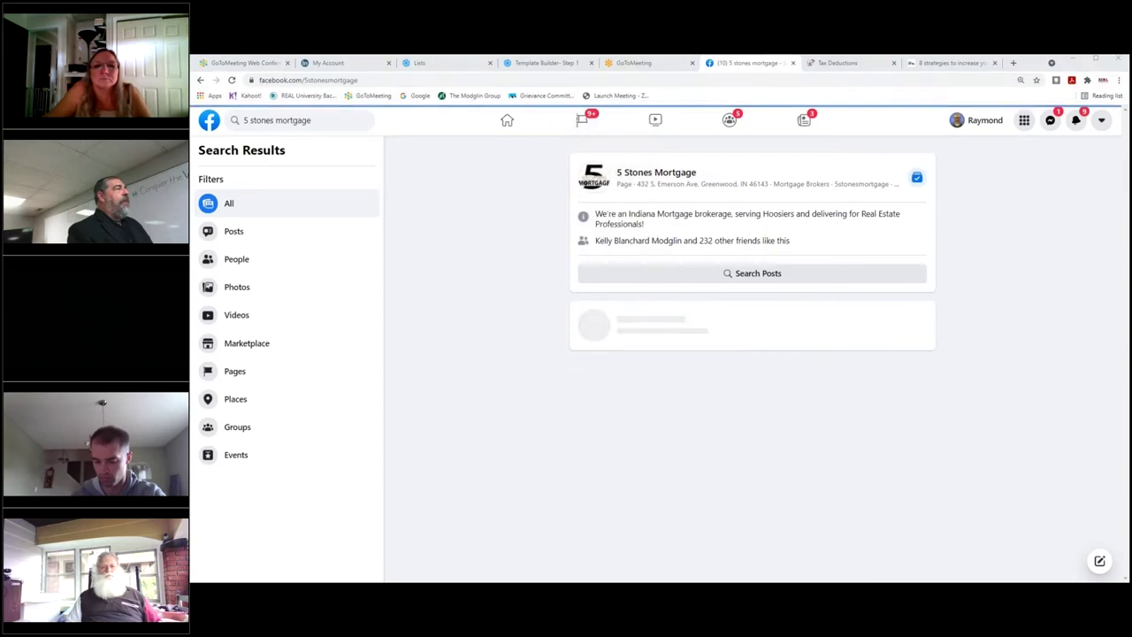
Scroll through the 5 Stones Mortgage page's Insights, About, Videos and posts, then return to Sendinblue.
scroll(833, 274, down, 5)
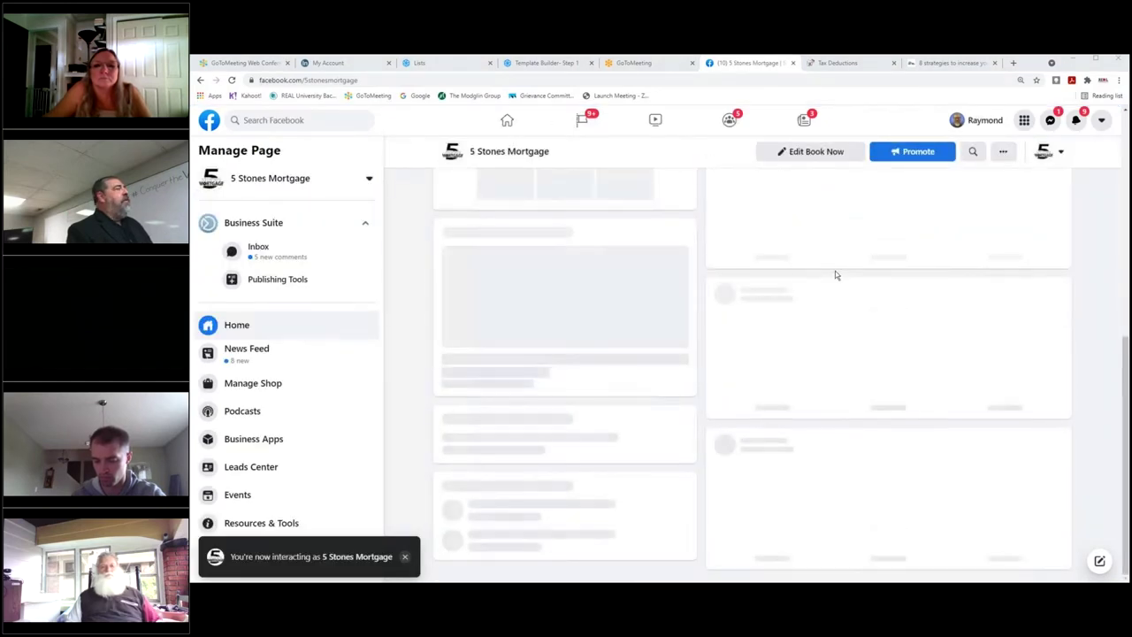
scroll(834, 273, down, 8)
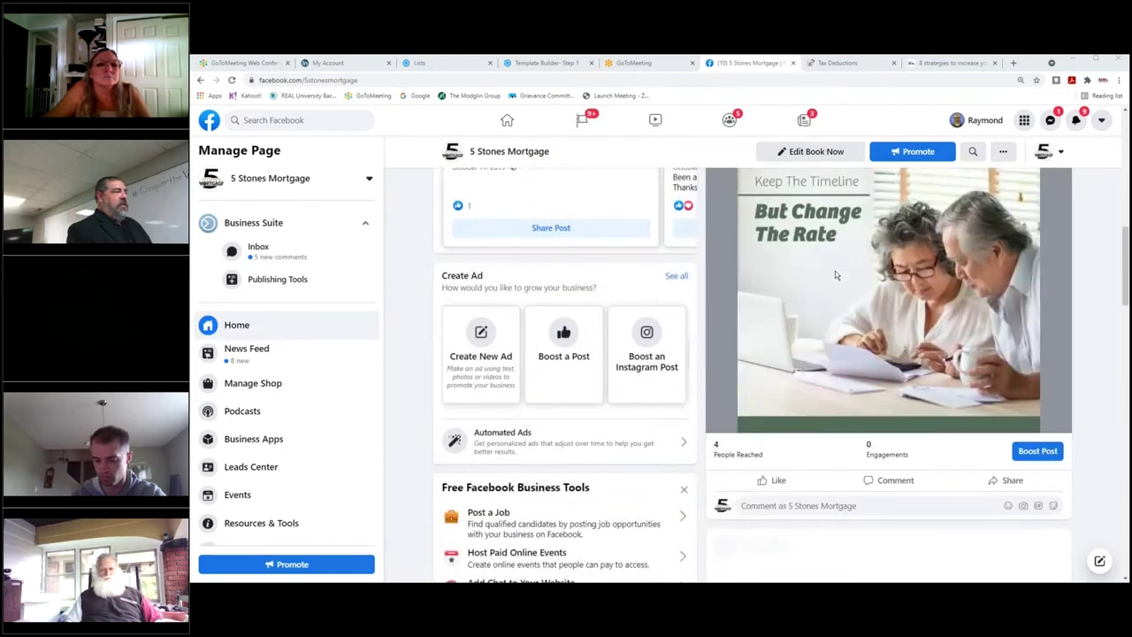
scroll(835, 275, down, 4)
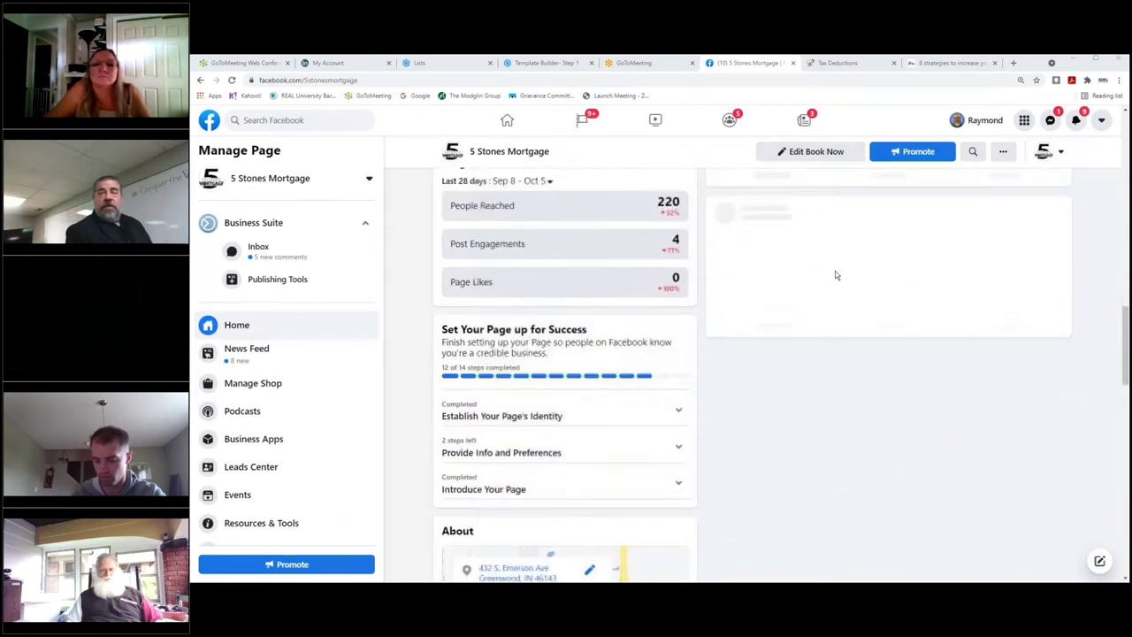
scroll(835, 272, down, 4)
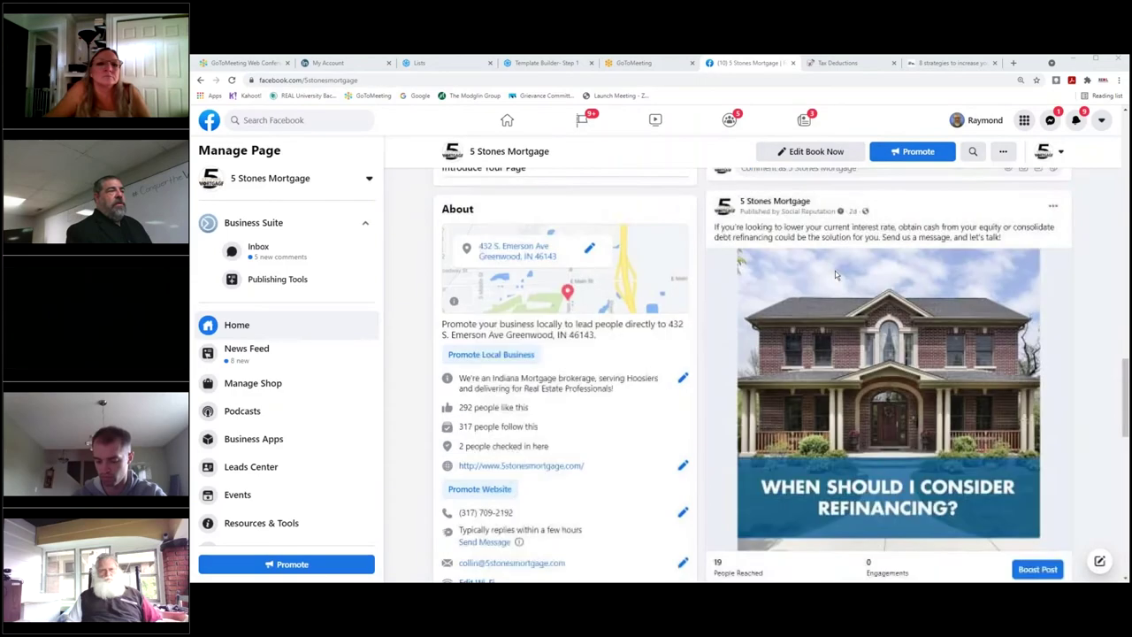
scroll(835, 274, down, 6)
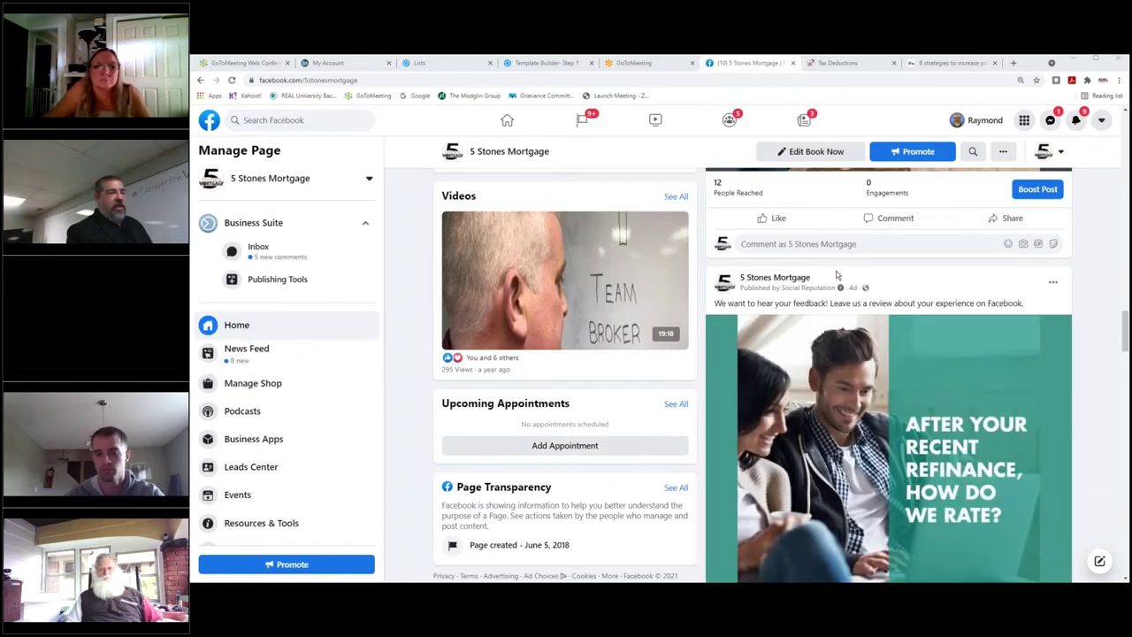
scroll(836, 275, down, 6)
scroll(837, 275, down, 7)
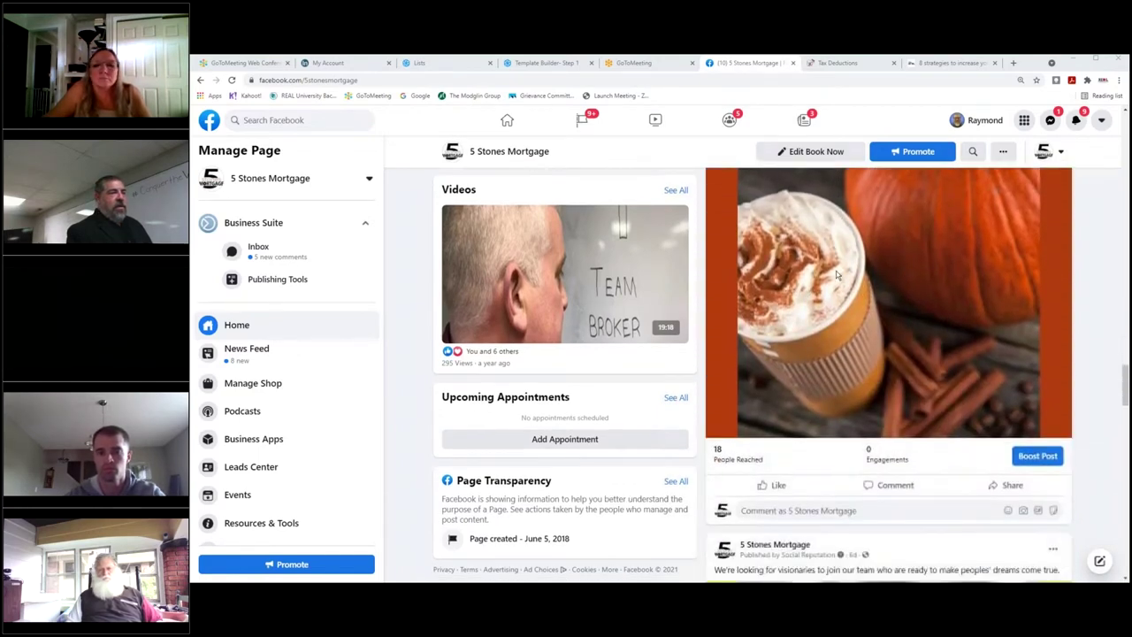
scroll(836, 274, down, 5)
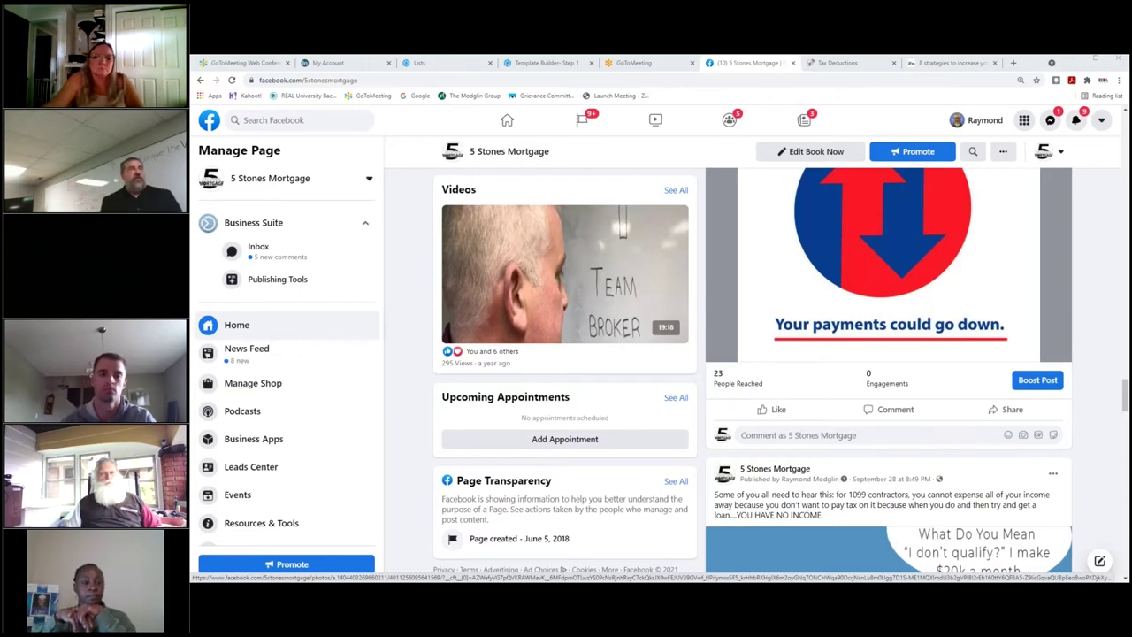
click(557, 63)
On the Sendinblue Lists page, highlight the '300 emails remaining for today' note, then open Automation workflows.
click(475, 67)
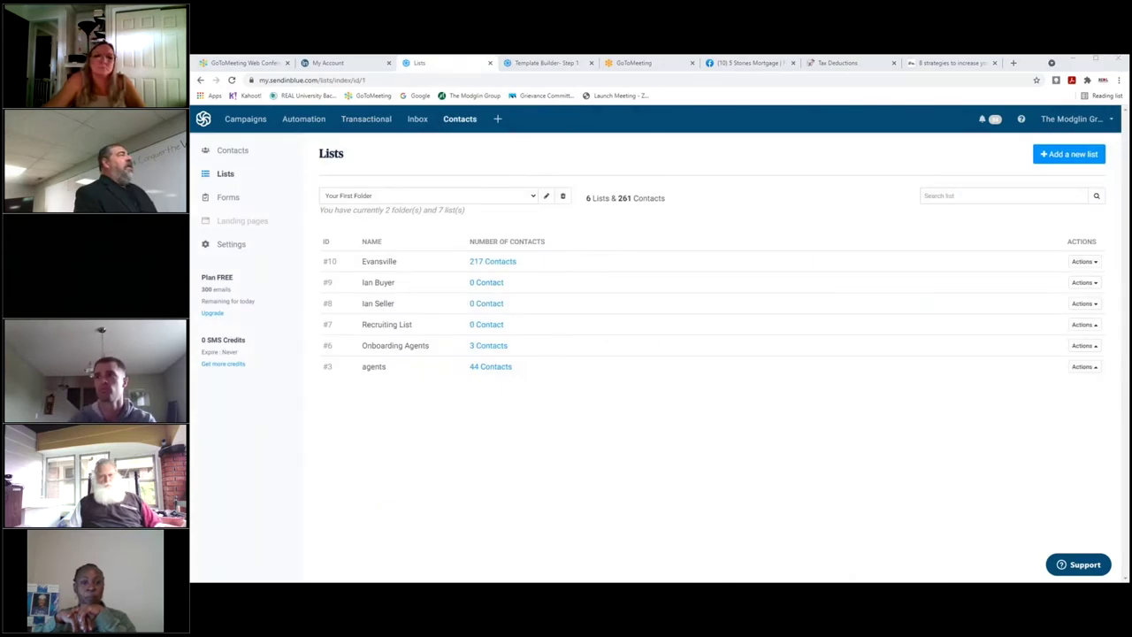
drag(260, 305, 196, 296)
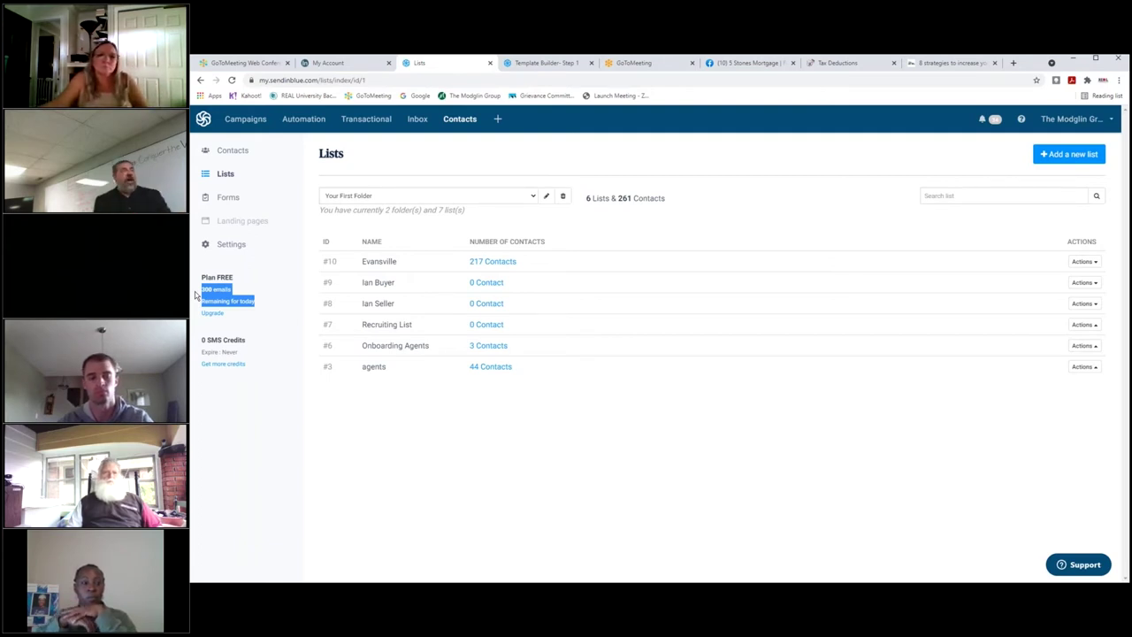
click(300, 118)
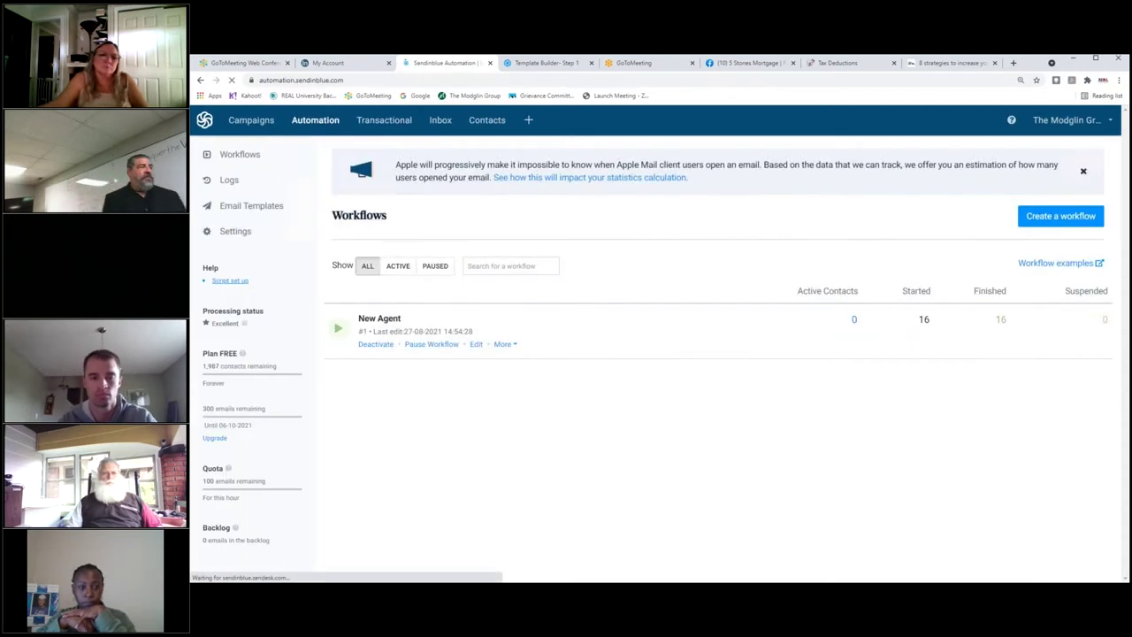
Review the New Agent workflow's form-submitted trigger, New agent email #1 and five-day wait.
click(381, 320)
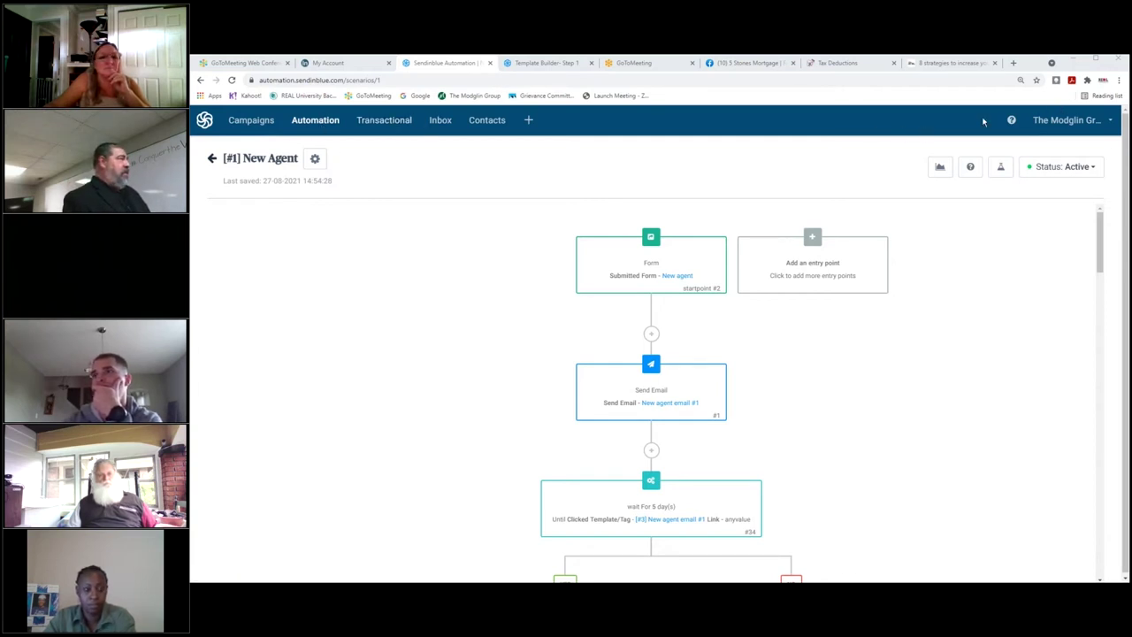
click(403, 126)
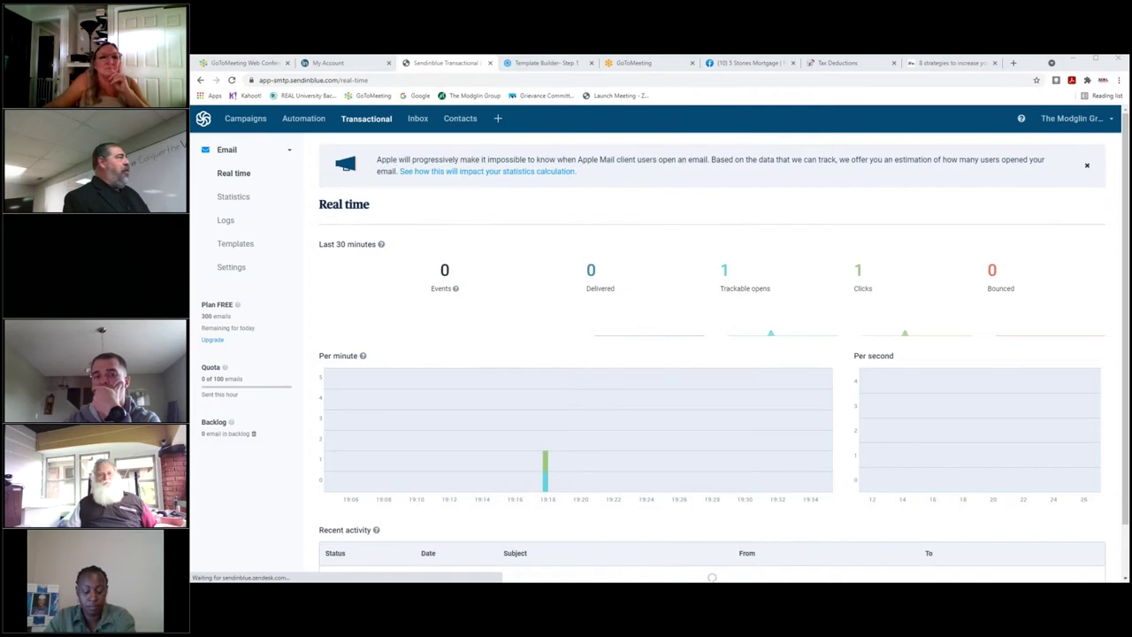
Check transactional Statistics and Logs, then return to Real time and scroll its recent activity.
click(237, 198)
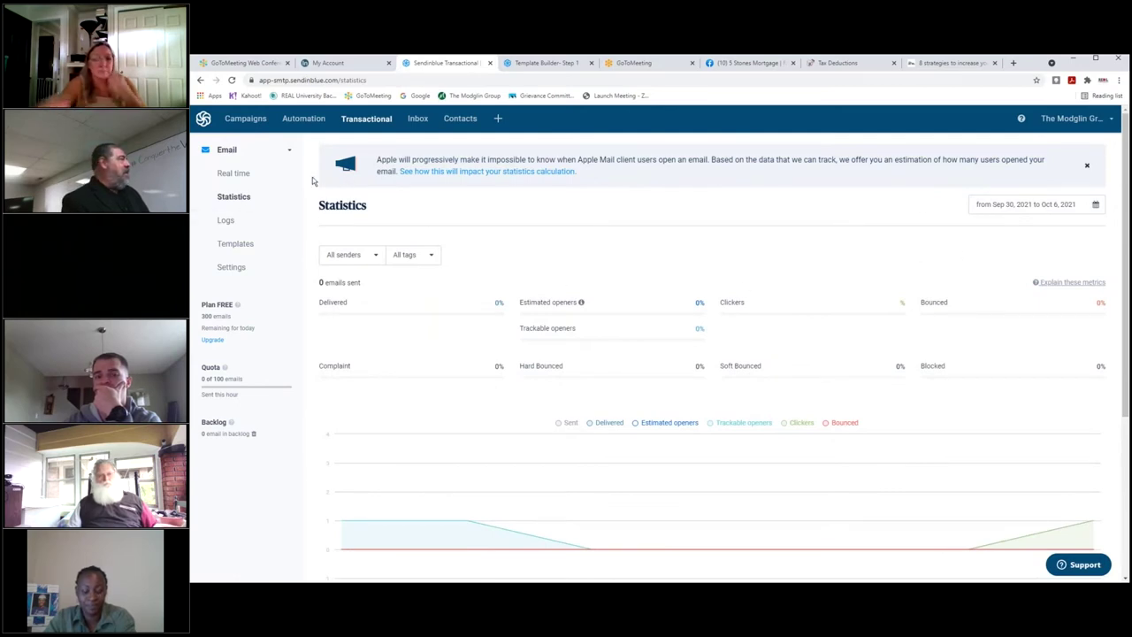
click(226, 224)
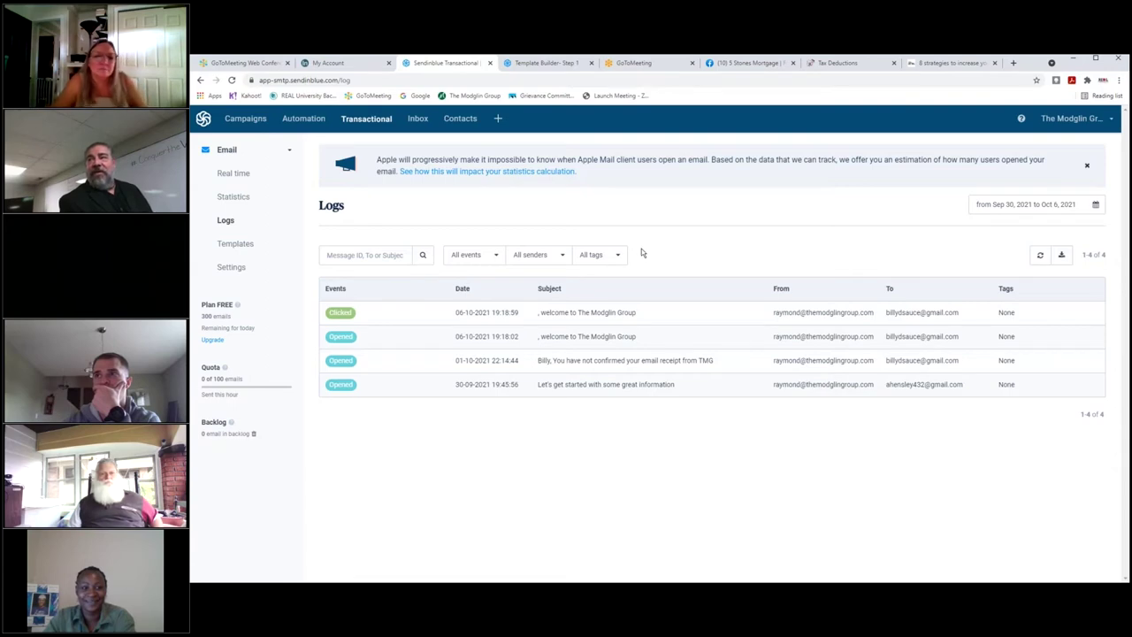
click(248, 177)
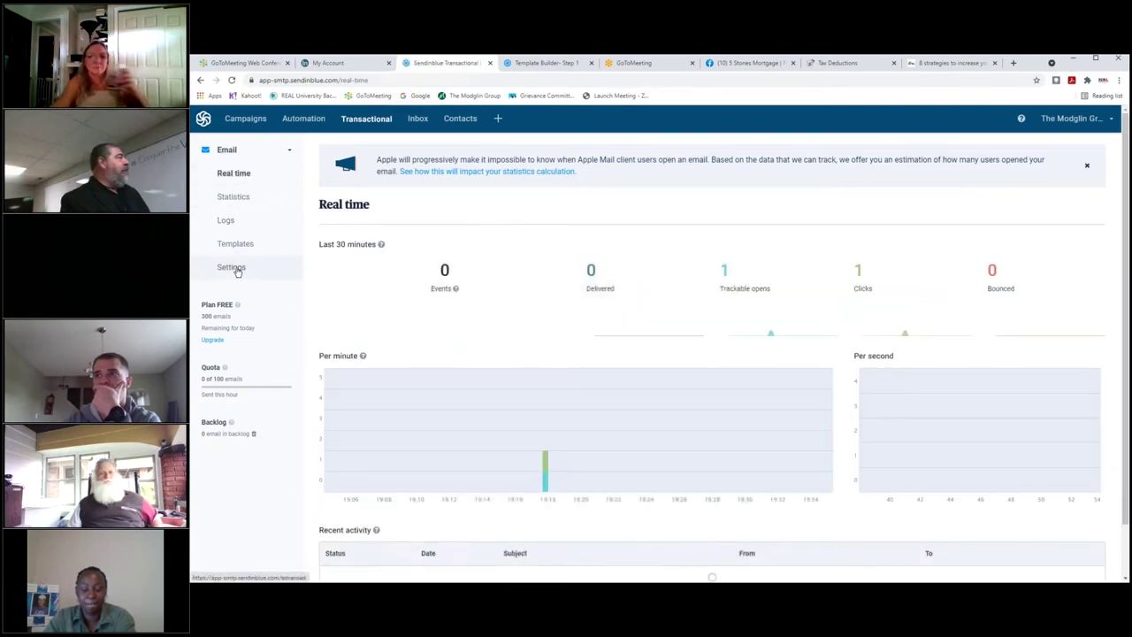
scroll(614, 295, down, 1)
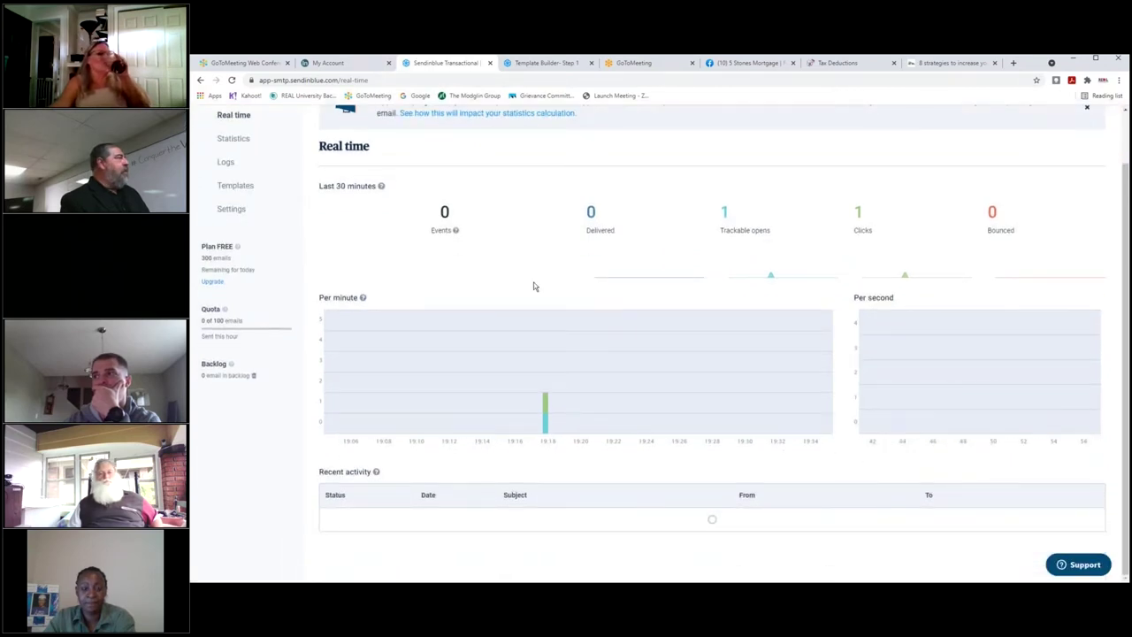
scroll(534, 285, up, 1)
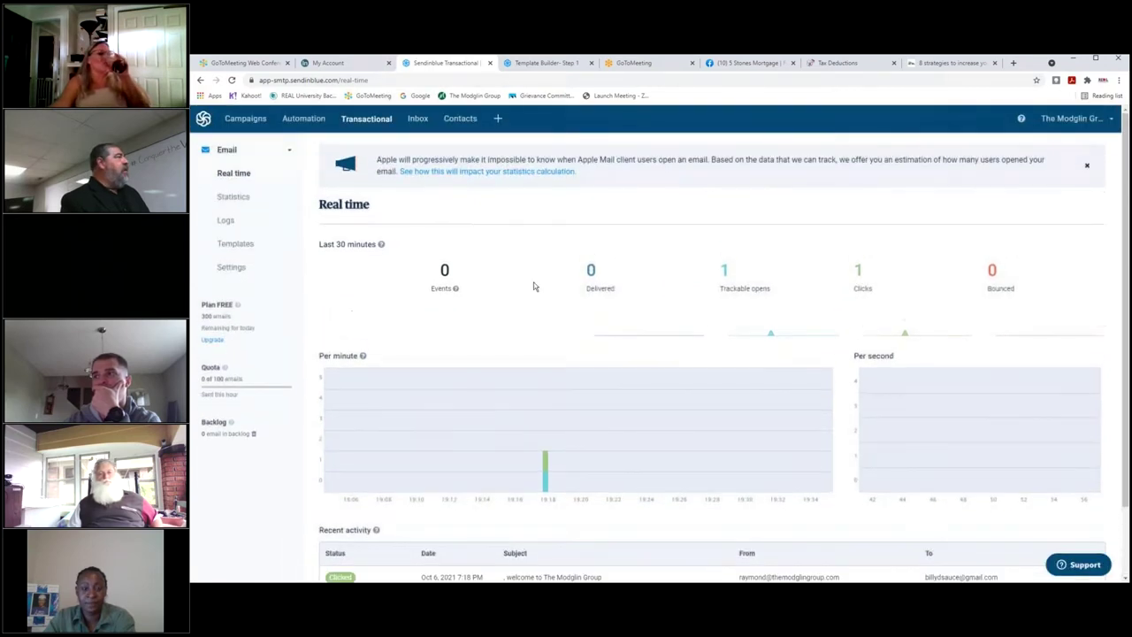
Browse Inbox, Contacts and Automation settings, ending on transactional email Statistics for Sep 30–Oct 6, 2021.
click(416, 119)
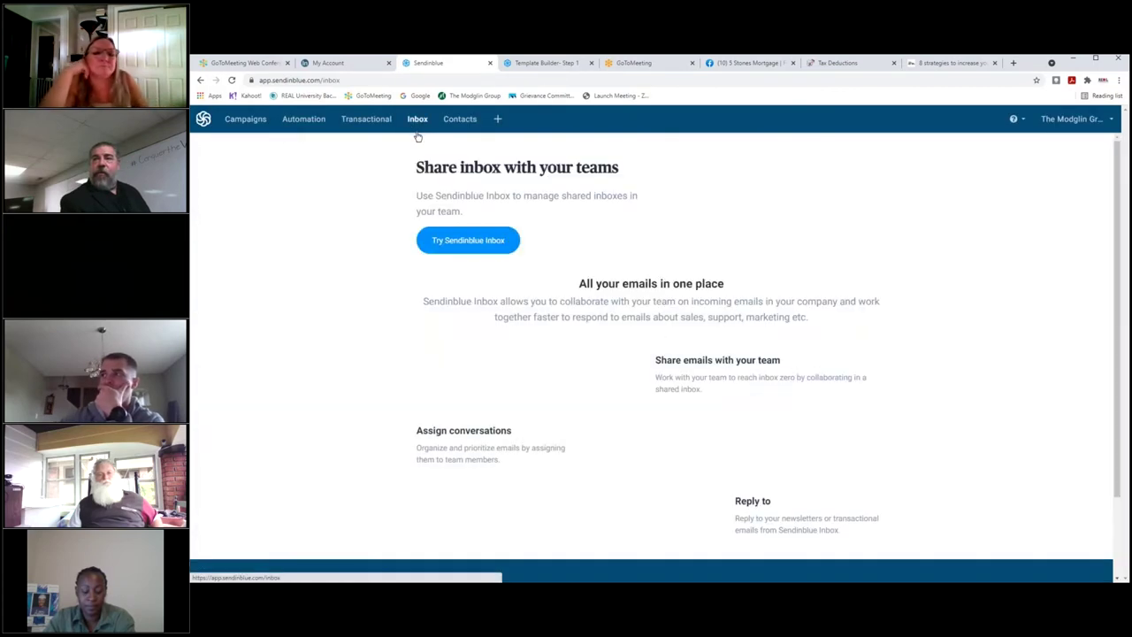
click(459, 120)
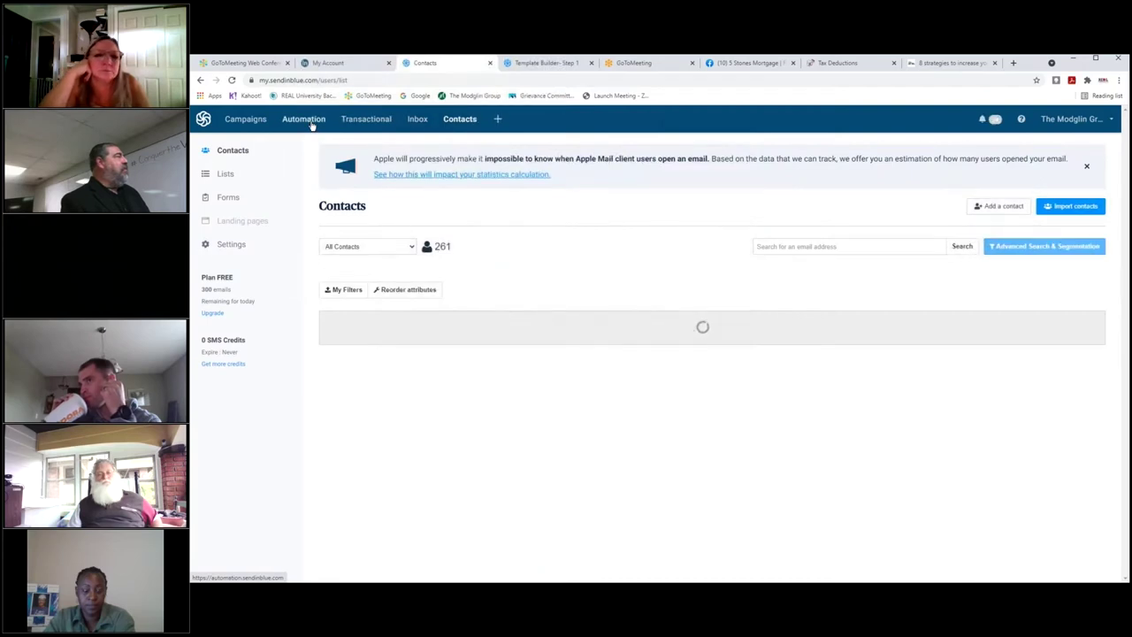
click(306, 122)
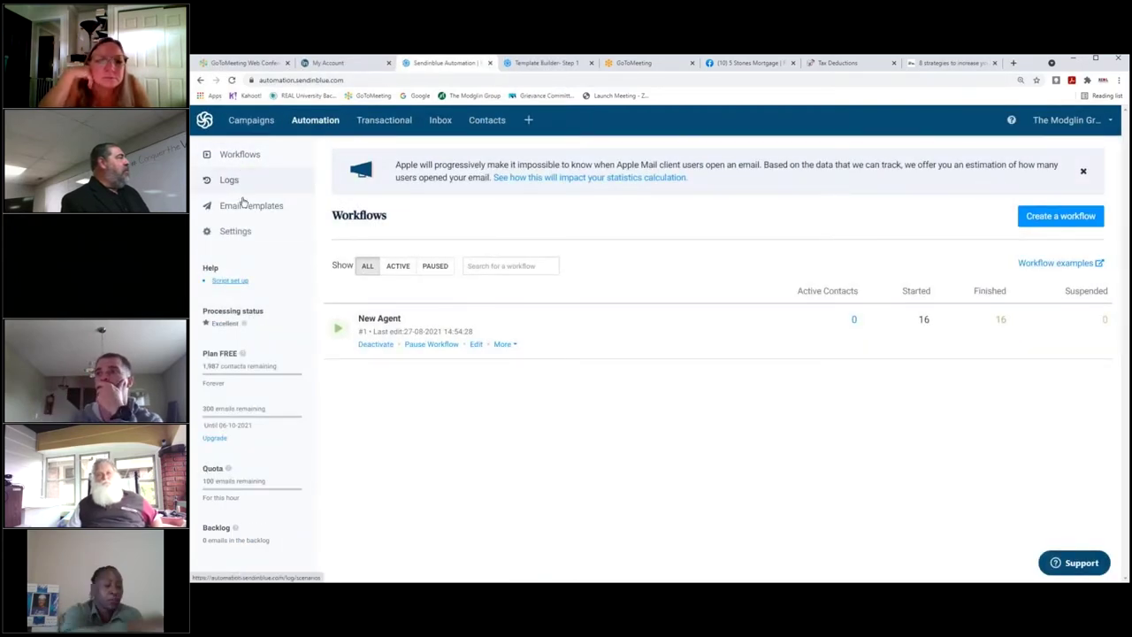
click(233, 230)
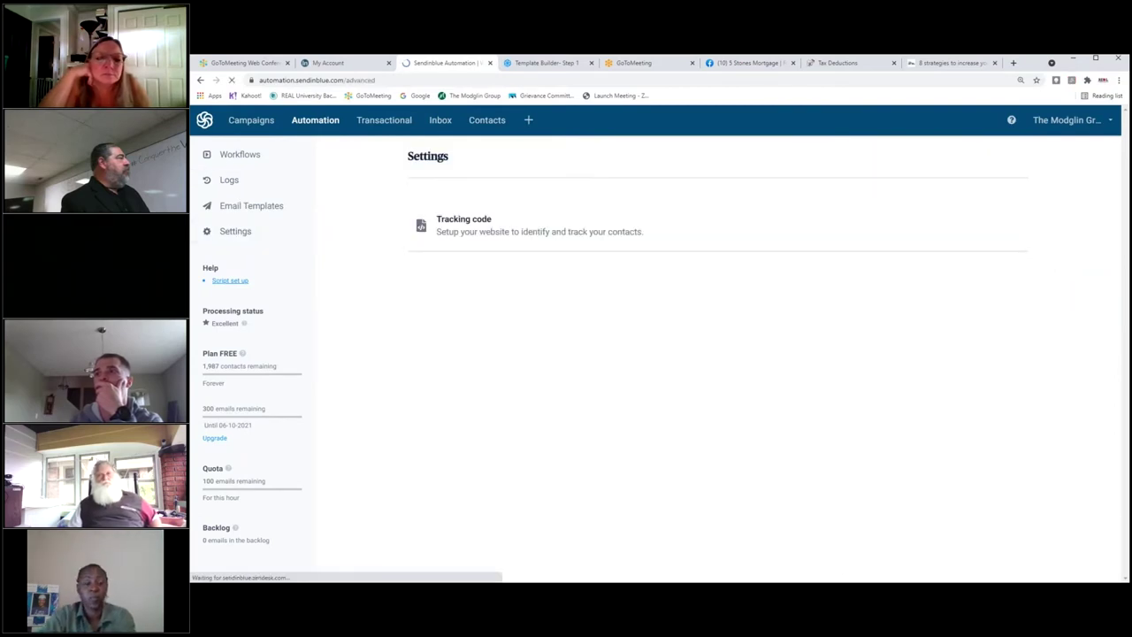
click(401, 128)
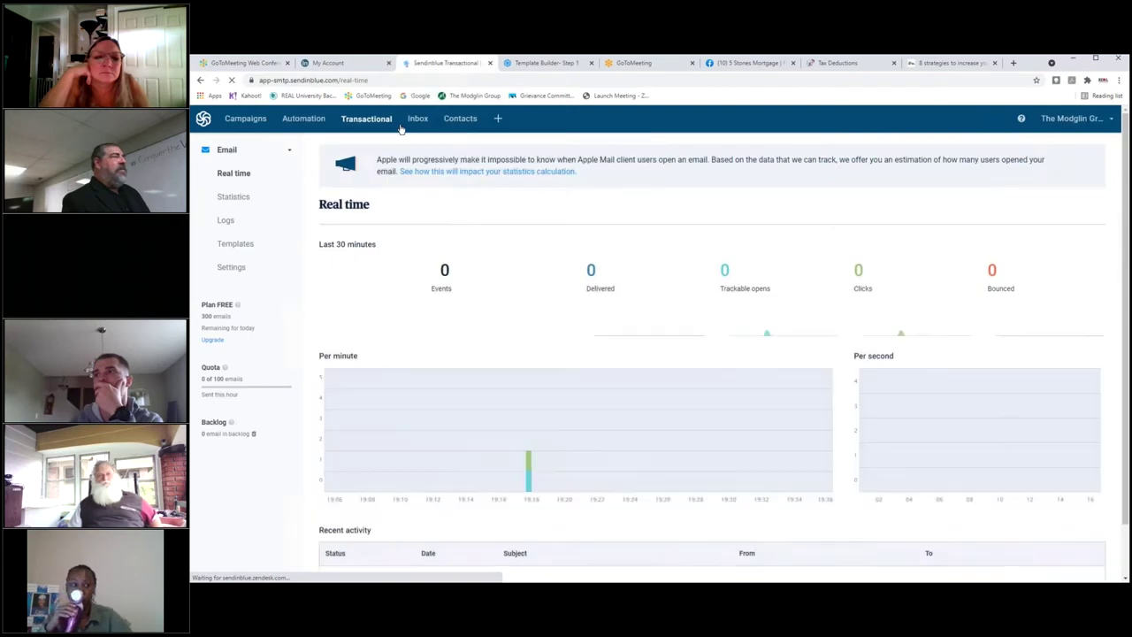
click(251, 205)
click(251, 206)
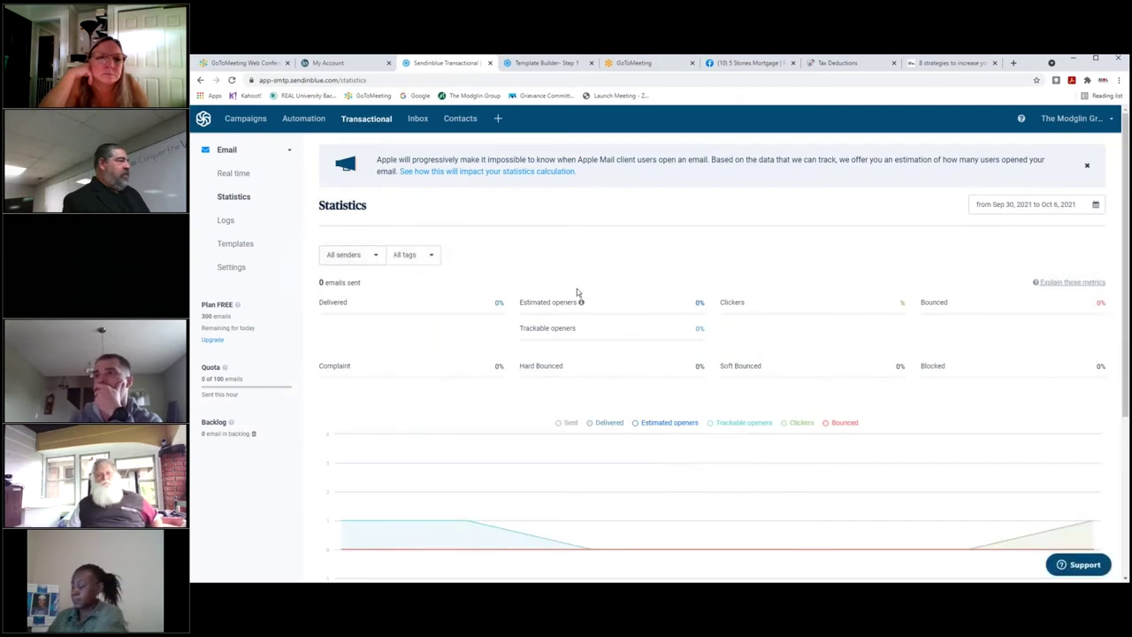
Scroll the statistics, toggle the Email sidebar section, and list the five sent email campaigns.
scroll(589, 294, down, 3)
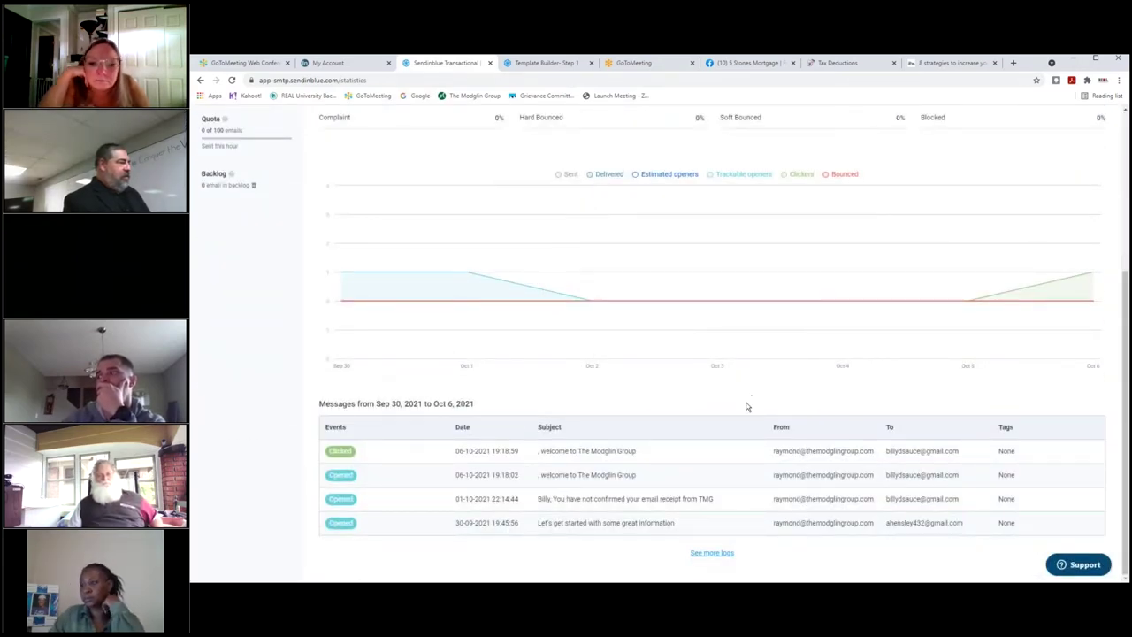
scroll(642, 467, up, 2)
scroll(648, 456, up, 2)
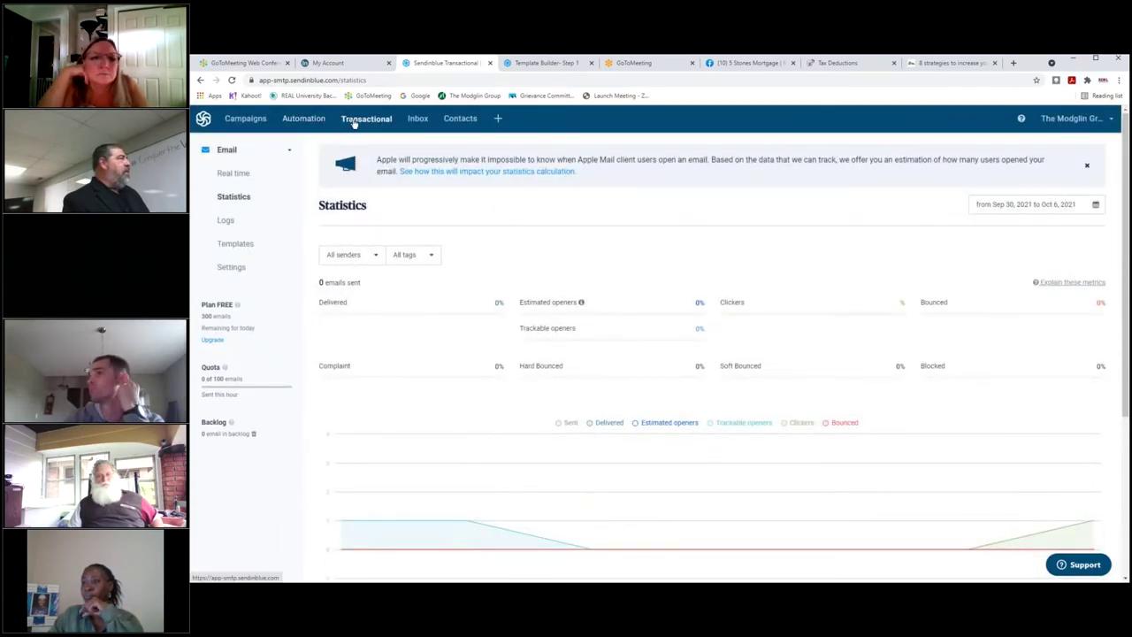
click(284, 155)
click(285, 155)
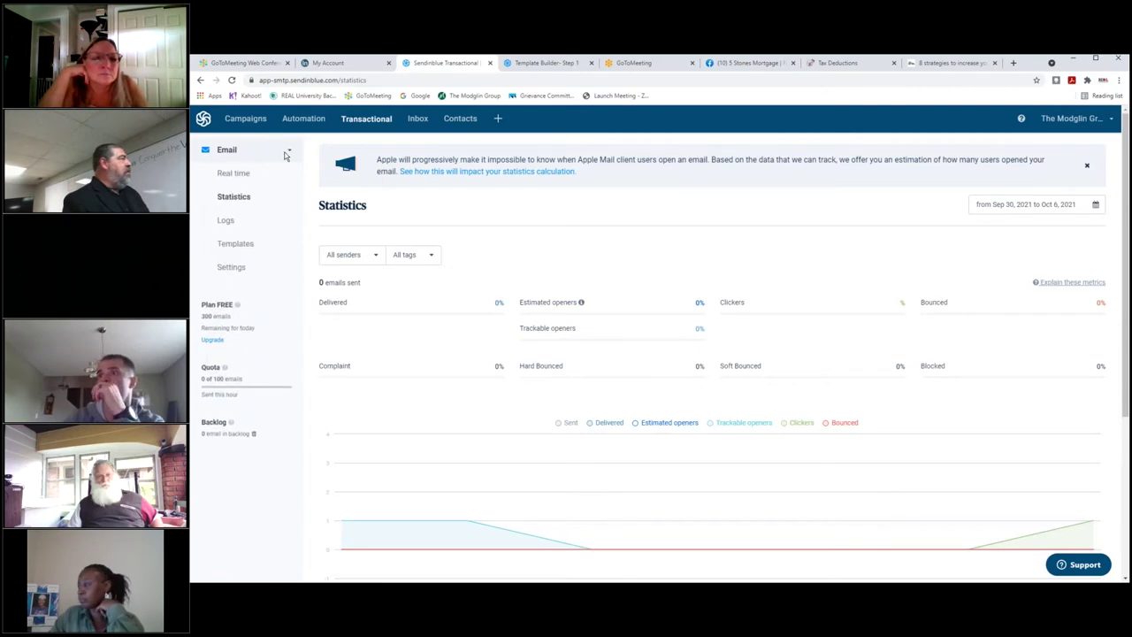
click(252, 128)
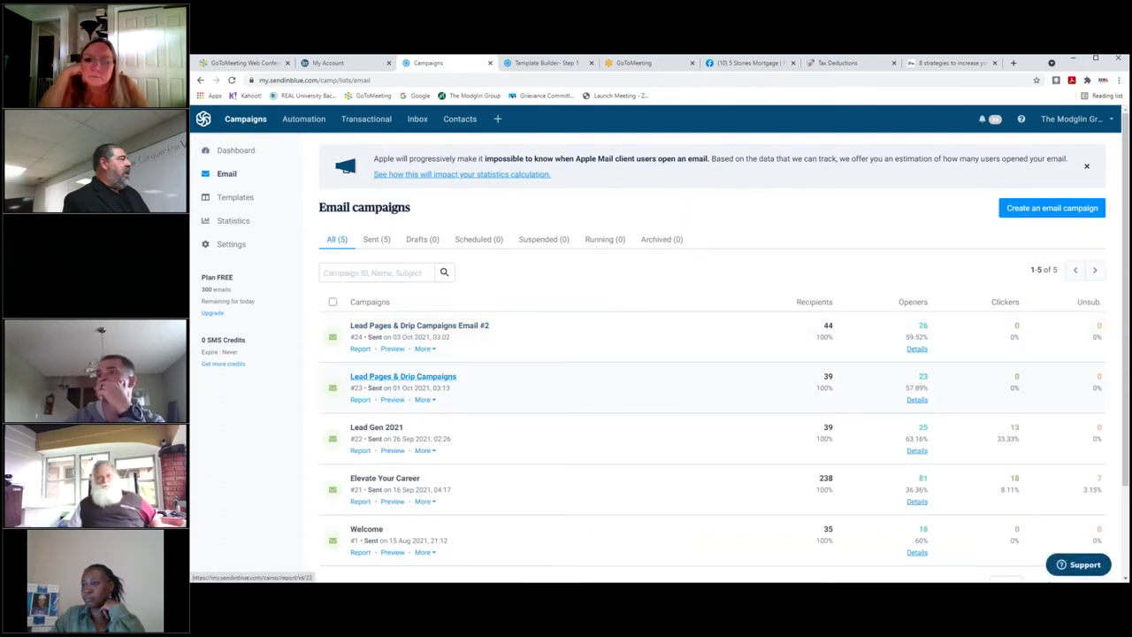
Open the Lead Pages & Drip Campaigns report, dismiss the tour, and inspect its Sending Status bounces.
click(403, 376)
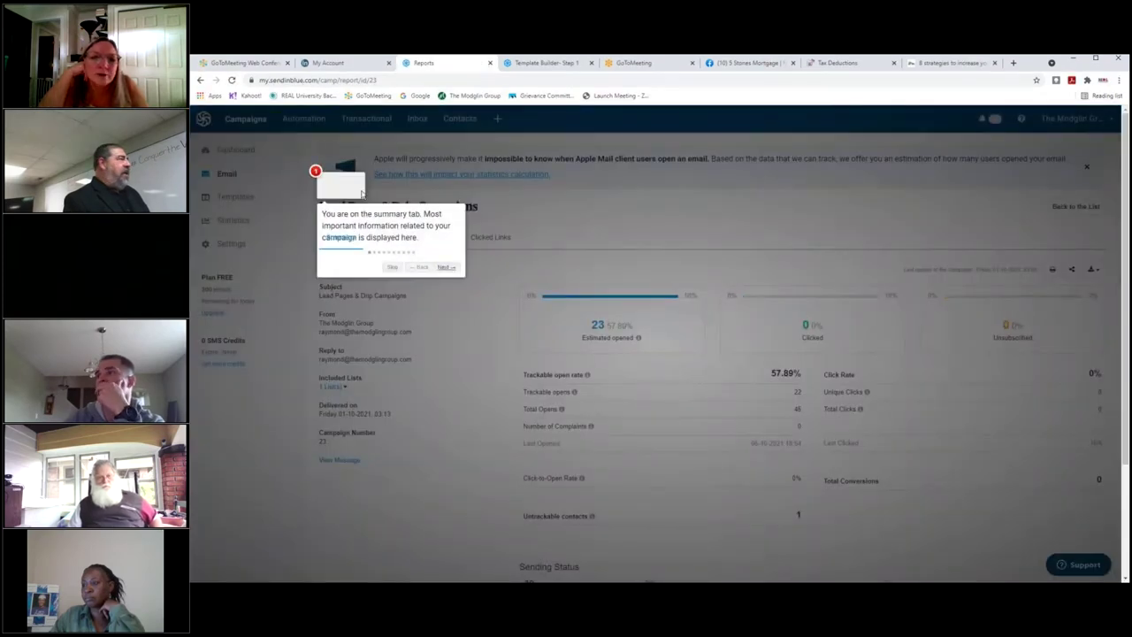
click(396, 269)
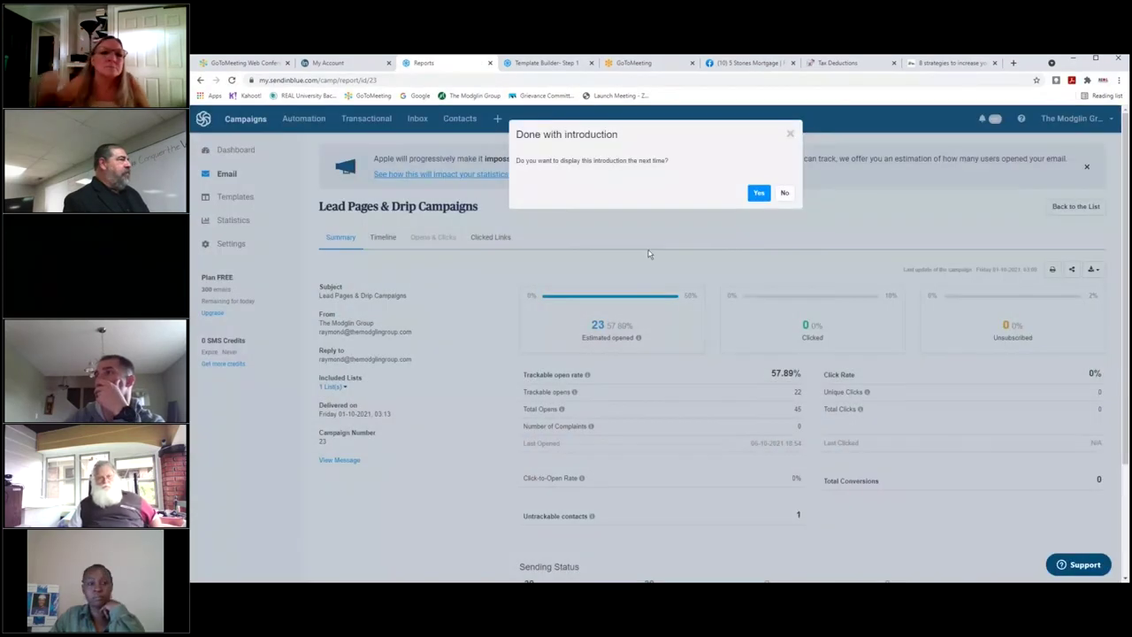
click(783, 192)
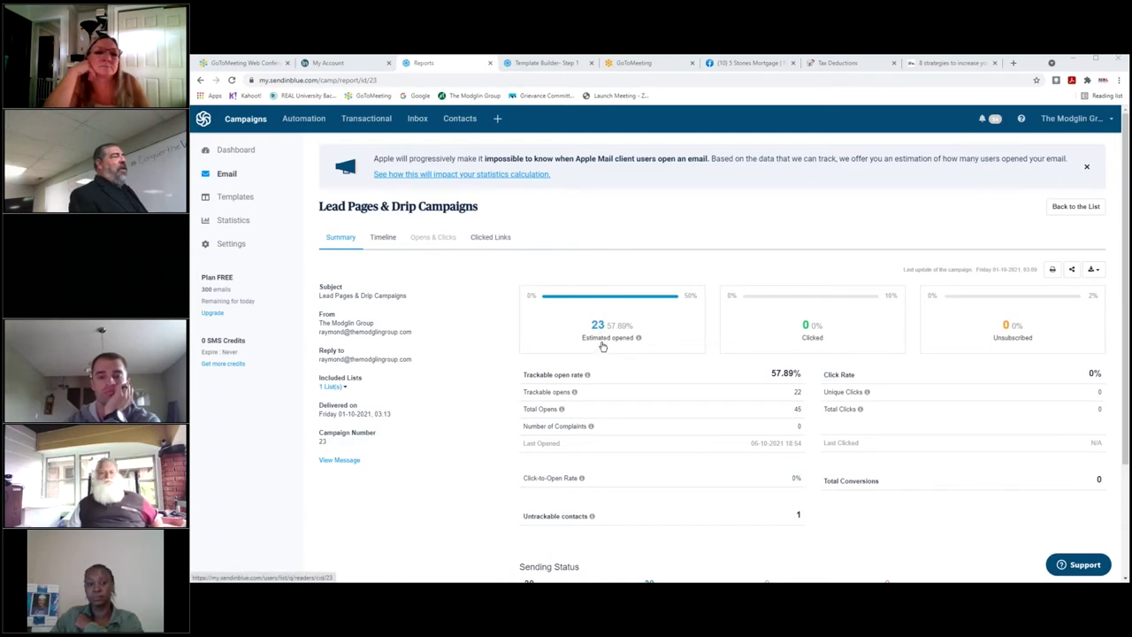
scroll(606, 338, down, 3)
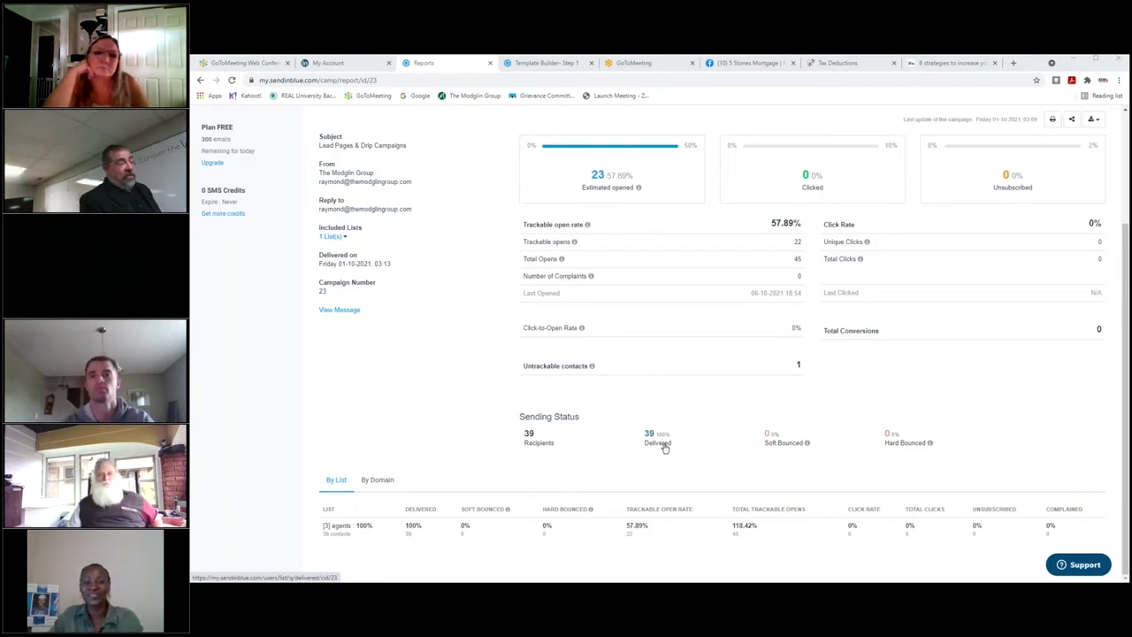
drag(775, 443, 965, 459)
click(956, 452)
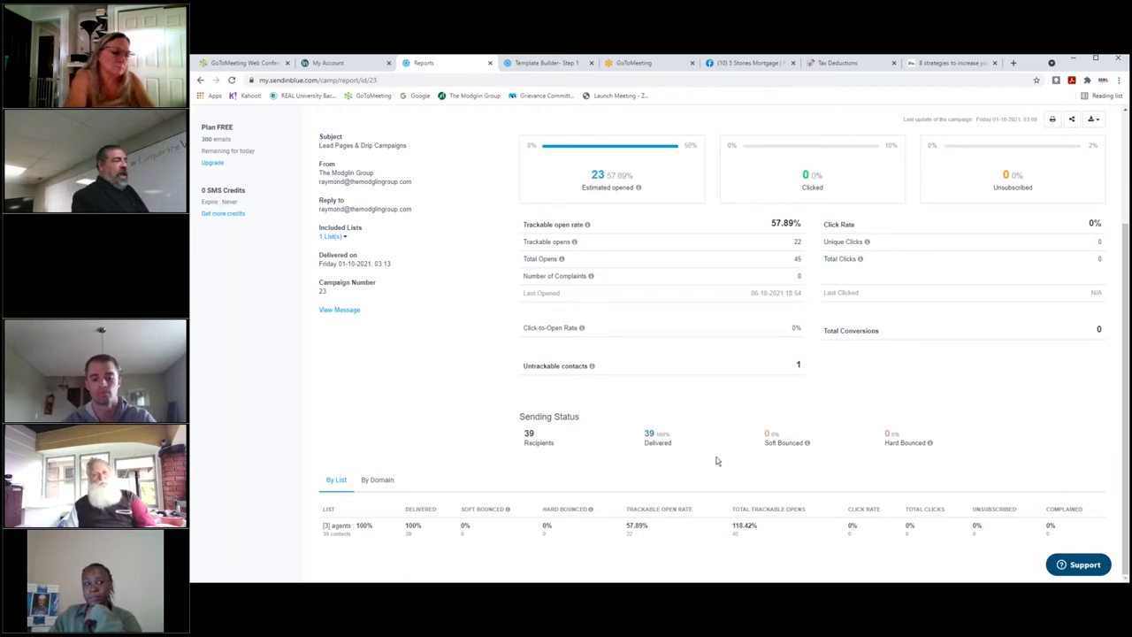
View campaign 23's 38 delivered contacts in a new tab, then return to the campaigns list.
click(651, 435)
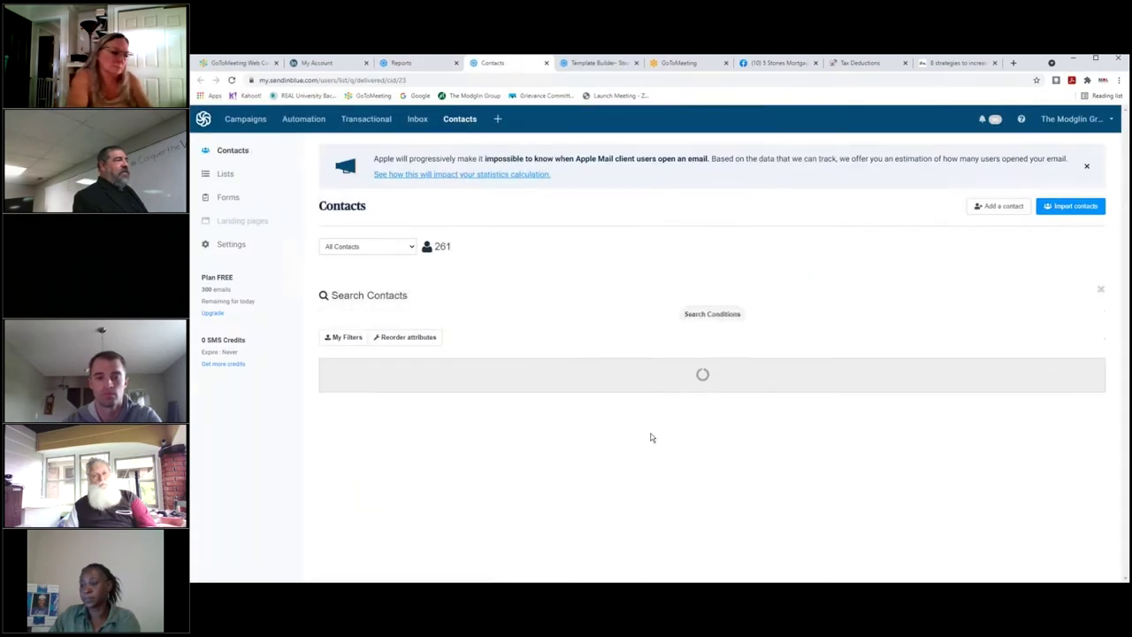
scroll(605, 394, down, 5)
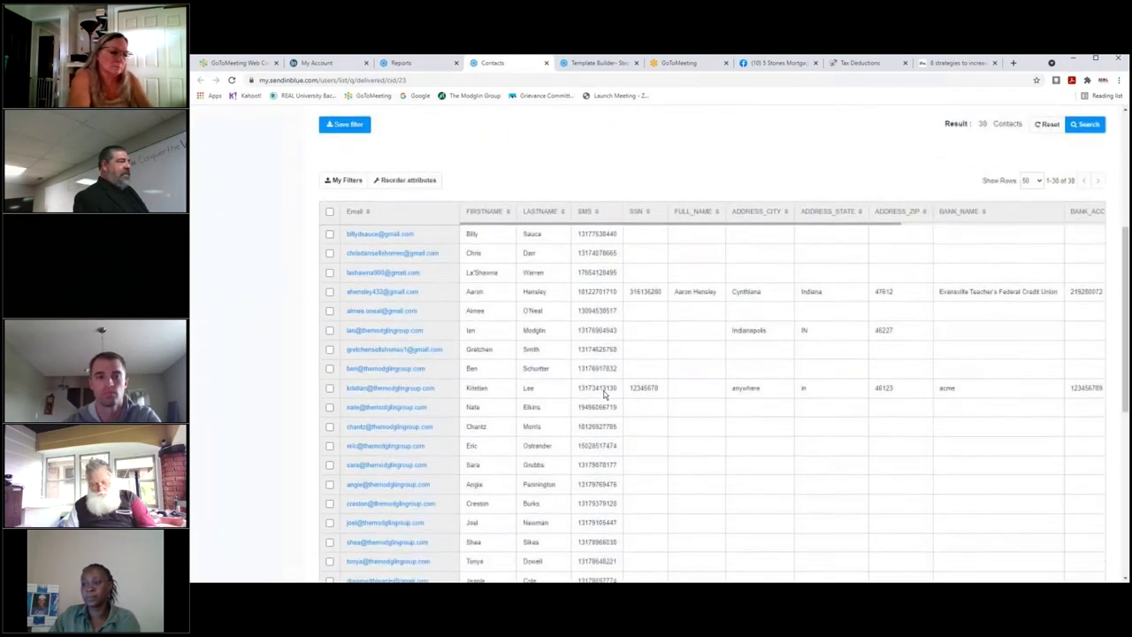
scroll(605, 394, down, 3)
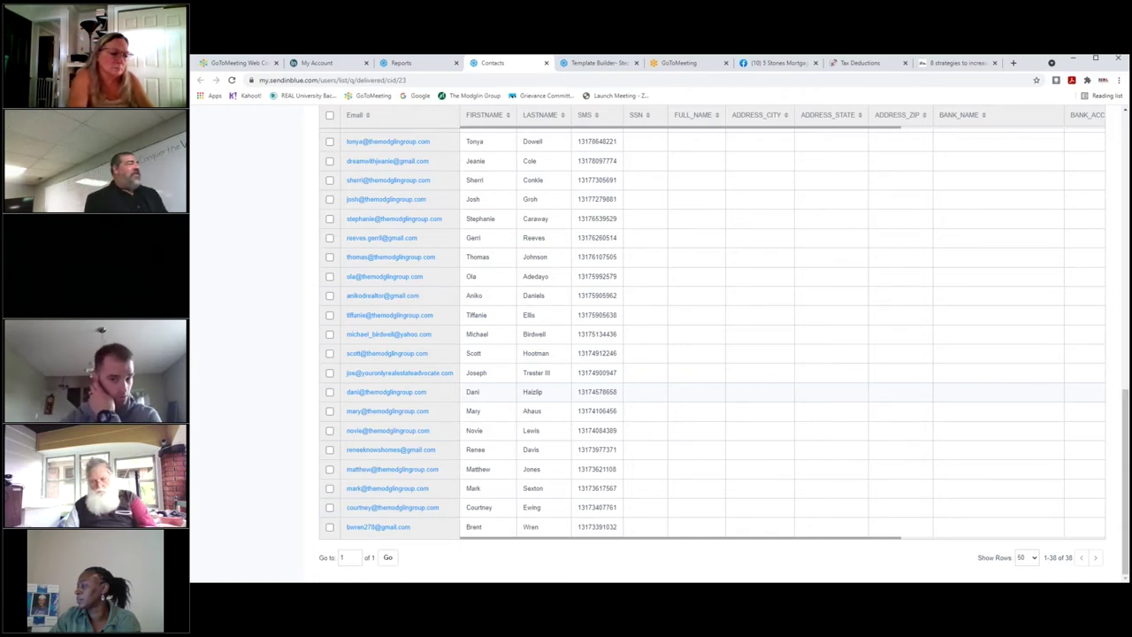
scroll(675, 296, up, 5)
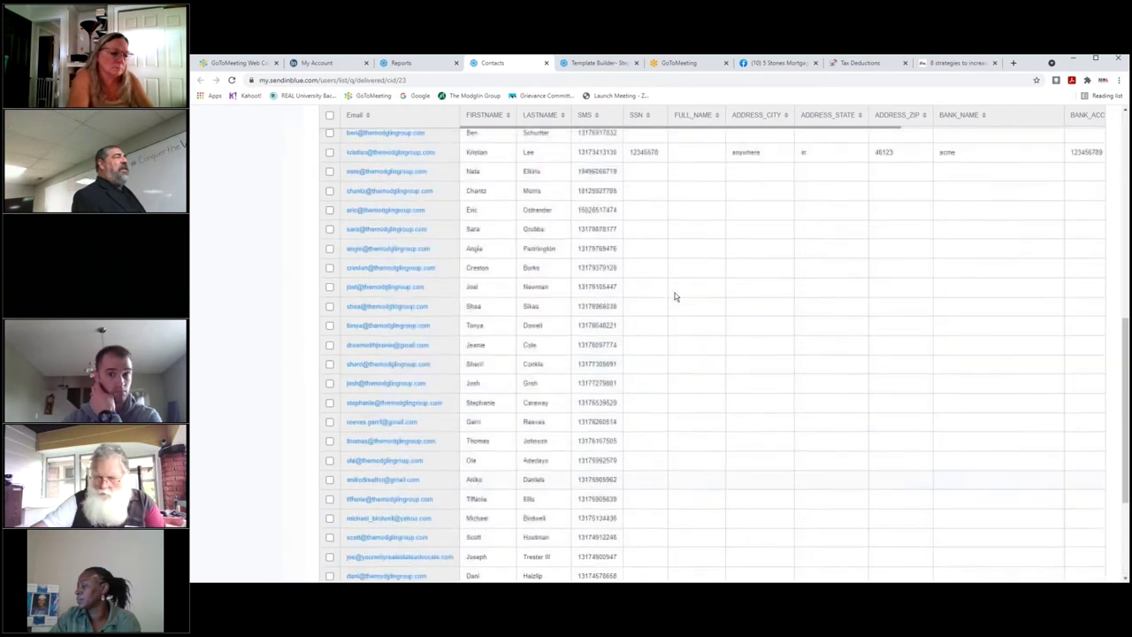
scroll(675, 296, up, 5)
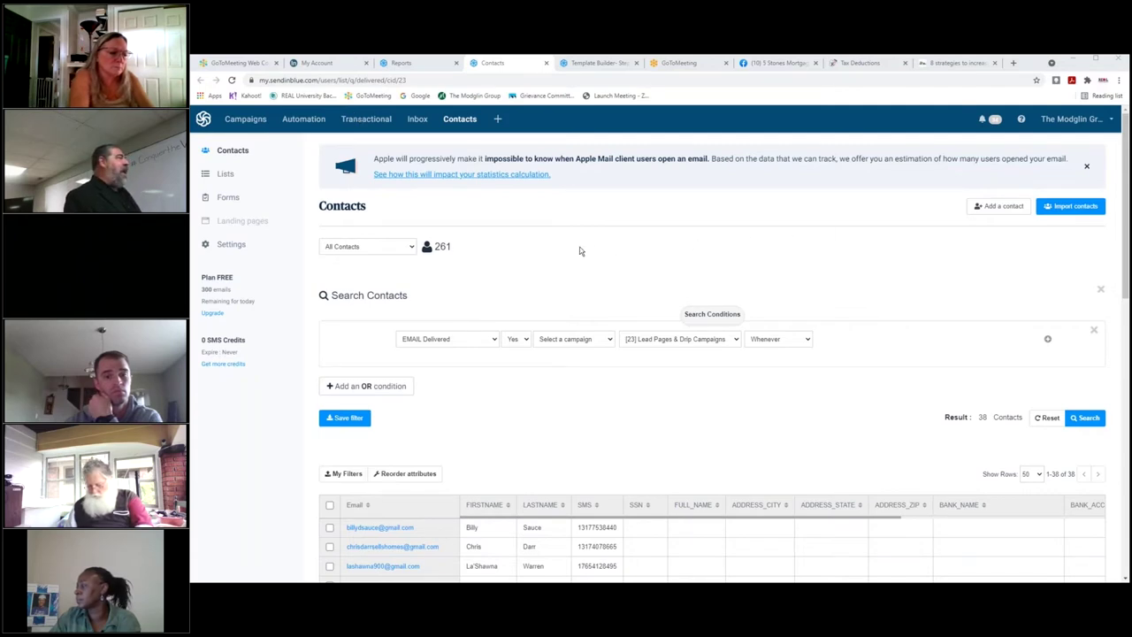
click(245, 120)
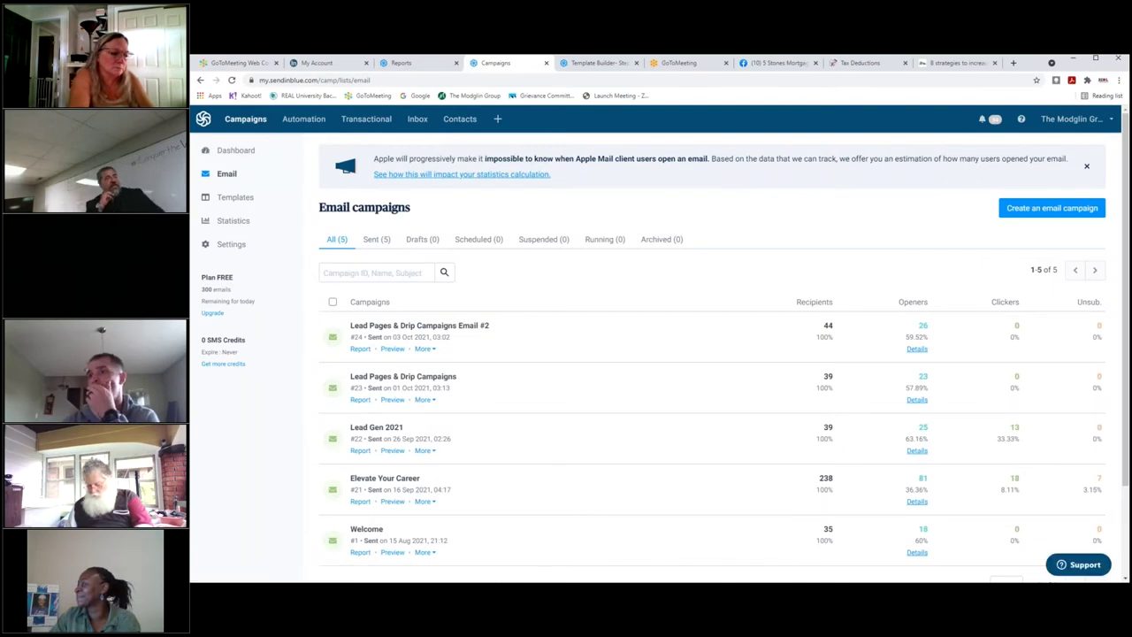
Open the Elevate Your Career report showing 81 estimated opens, 18 clicks and 7 unsubscribes.
scroll(317, 220, down, 1)
scroll(449, 244, down, 2)
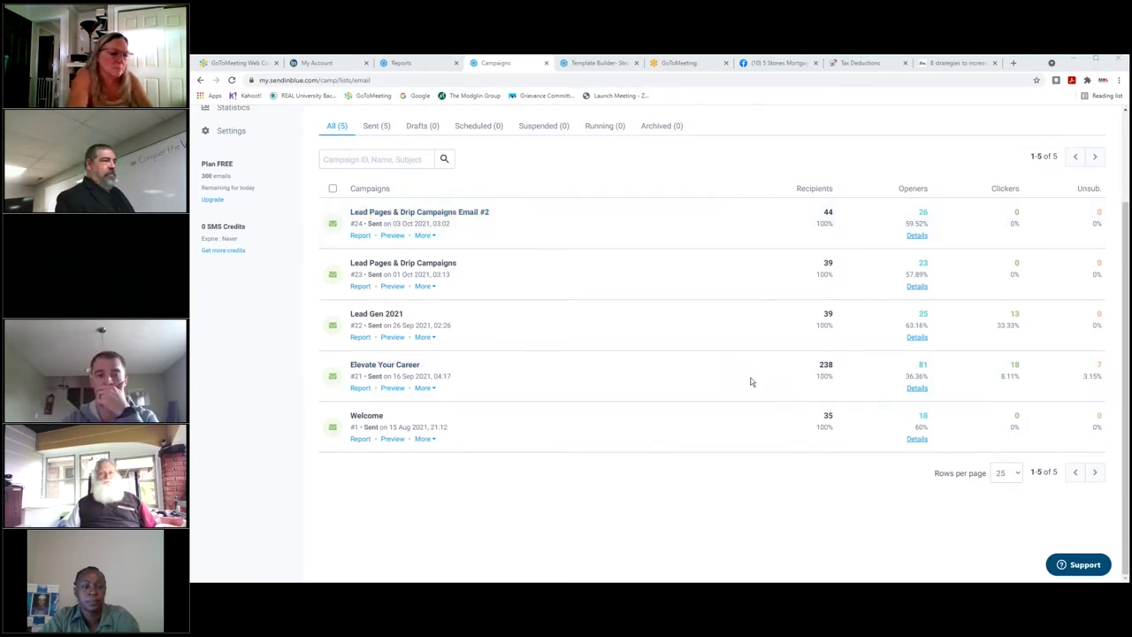
click(384, 364)
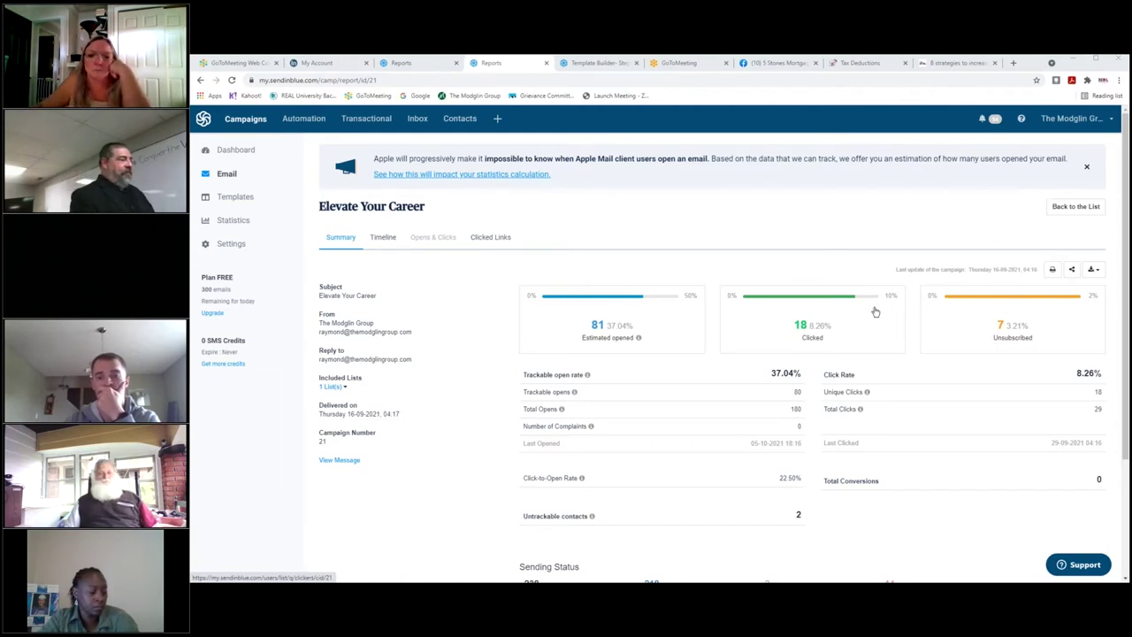
scroll(779, 345, down, 2)
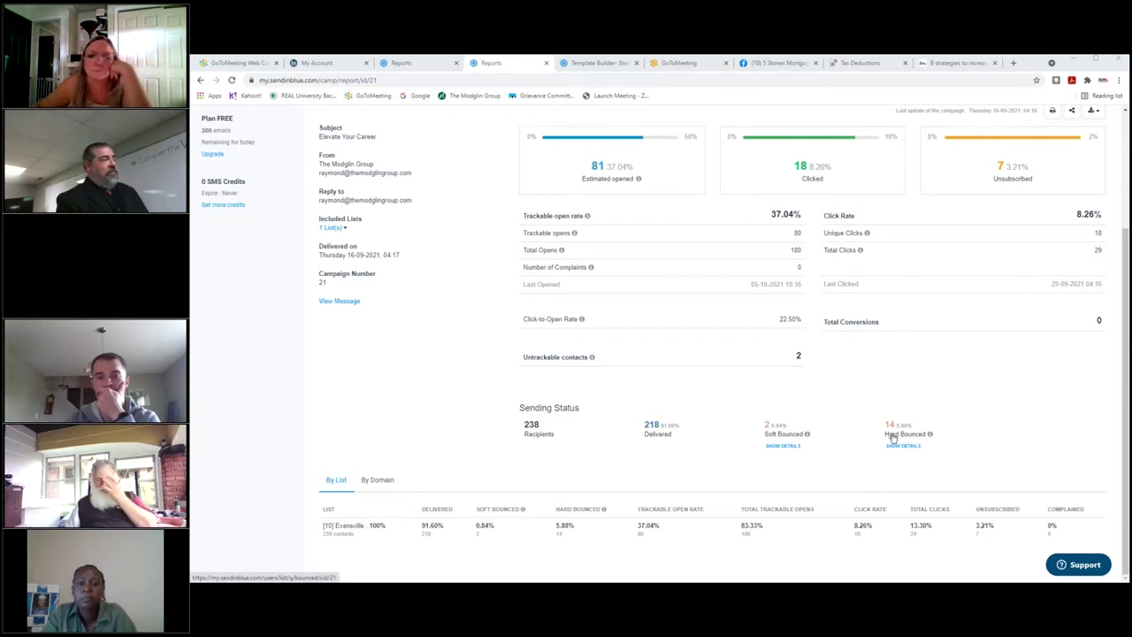
mouse_move(806, 436)
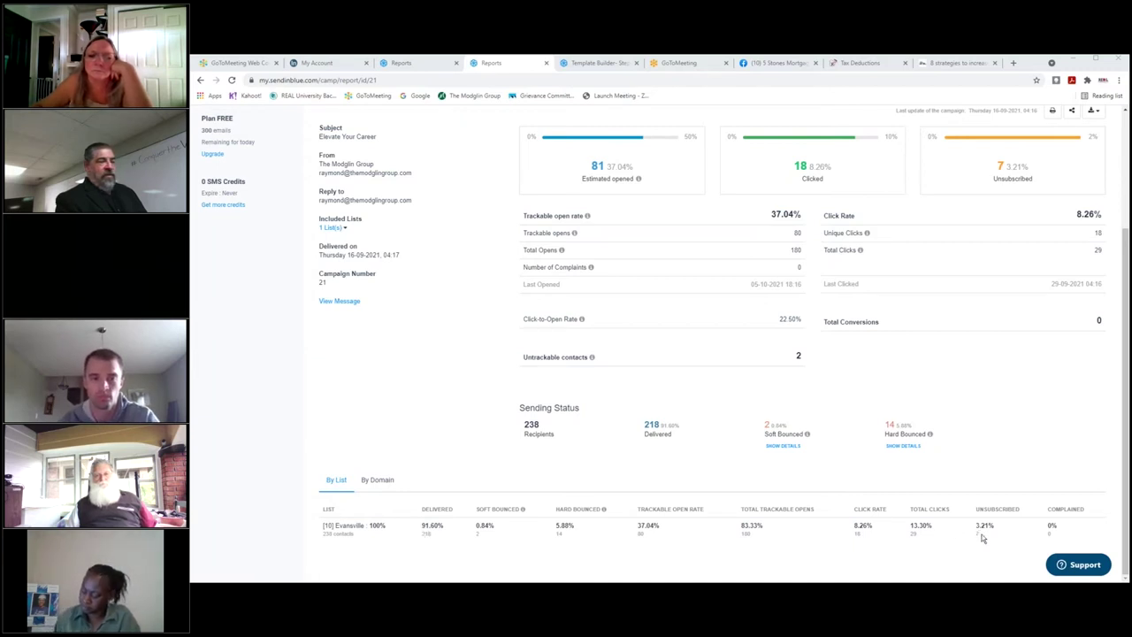
drag(1061, 525, 851, 531)
click(828, 531)
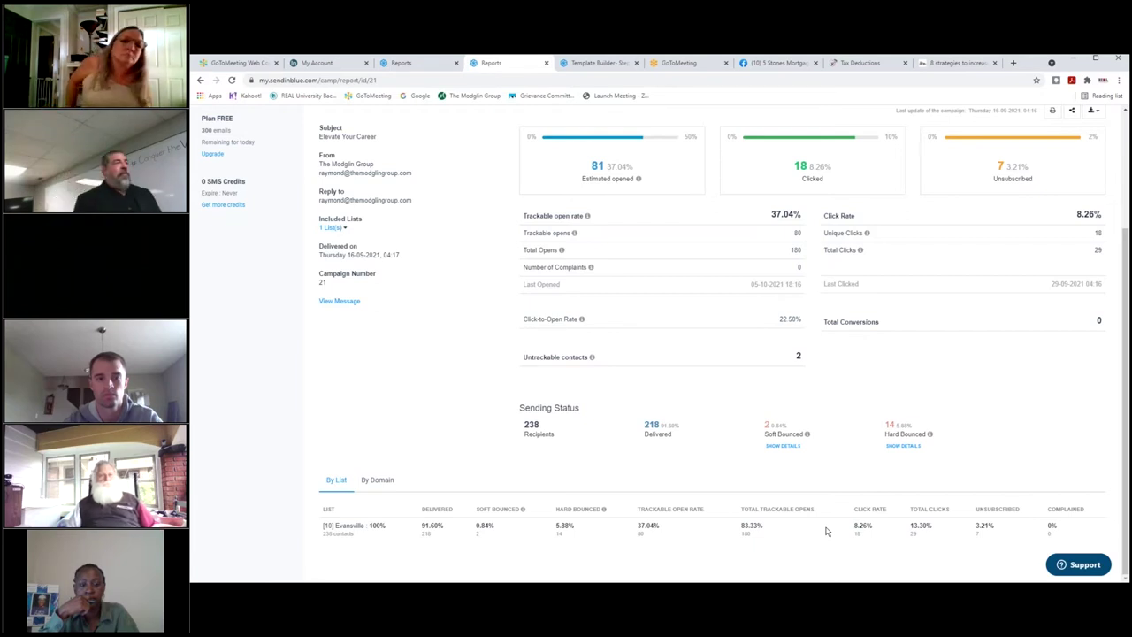
scroll(747, 468, up, 1)
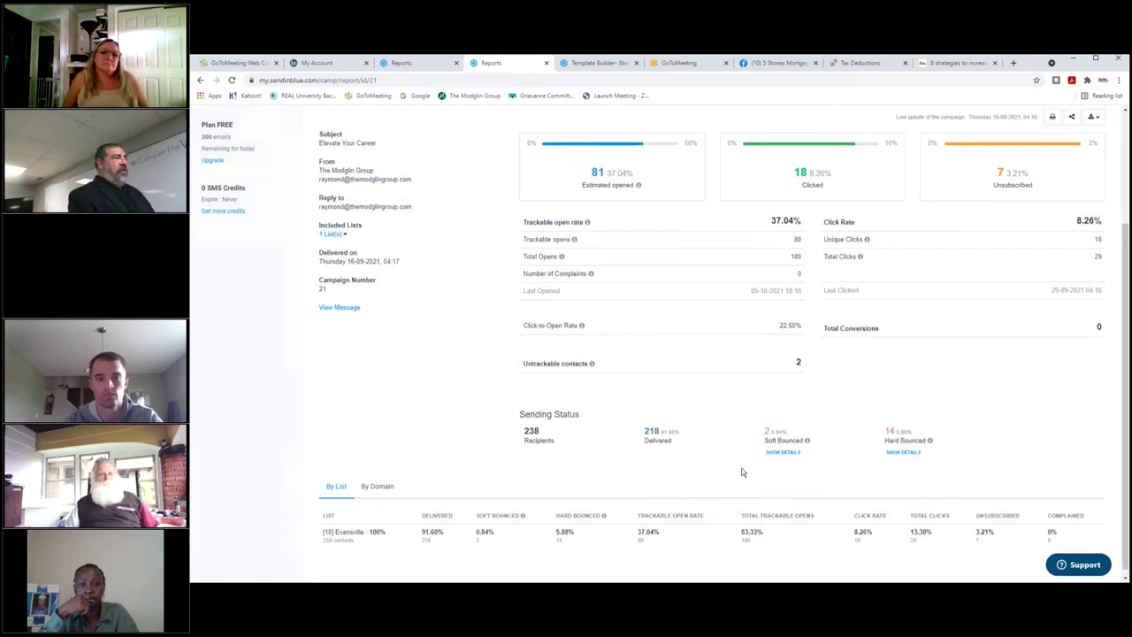
scroll(743, 472, up, 4)
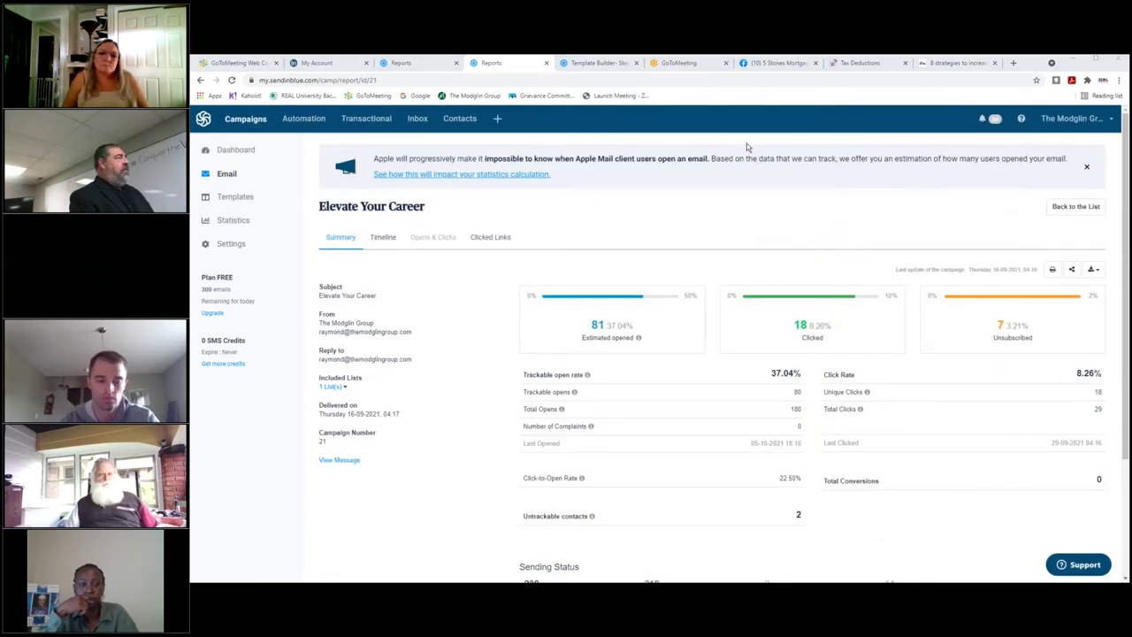
Review the Email Campaigns table on the overall Statistics page.
click(232, 220)
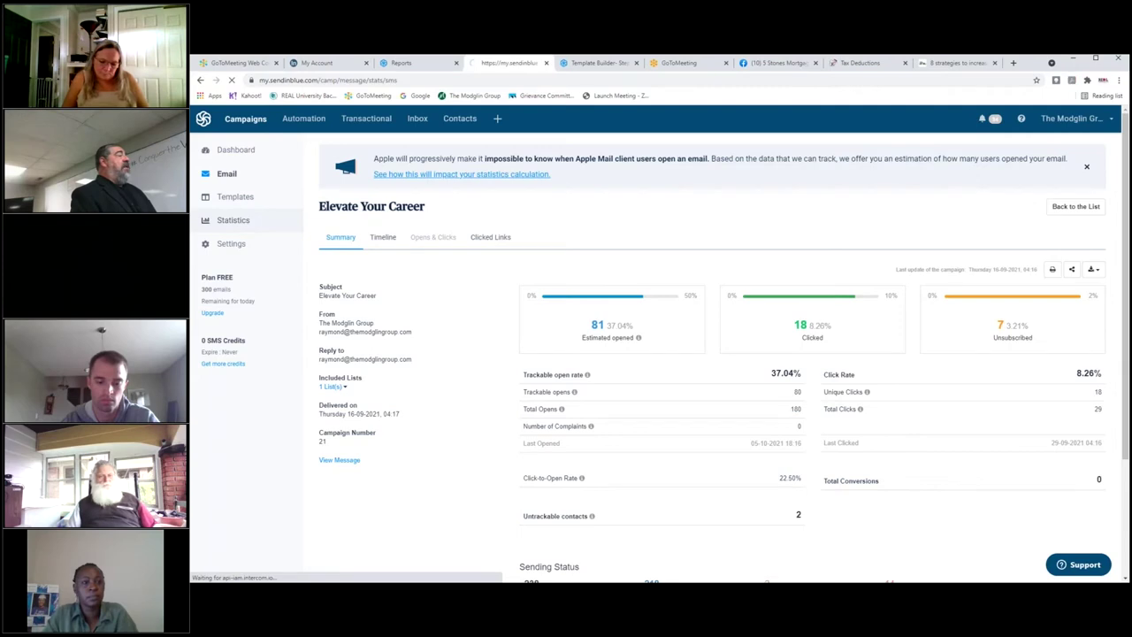
scroll(422, 268, down, 5)
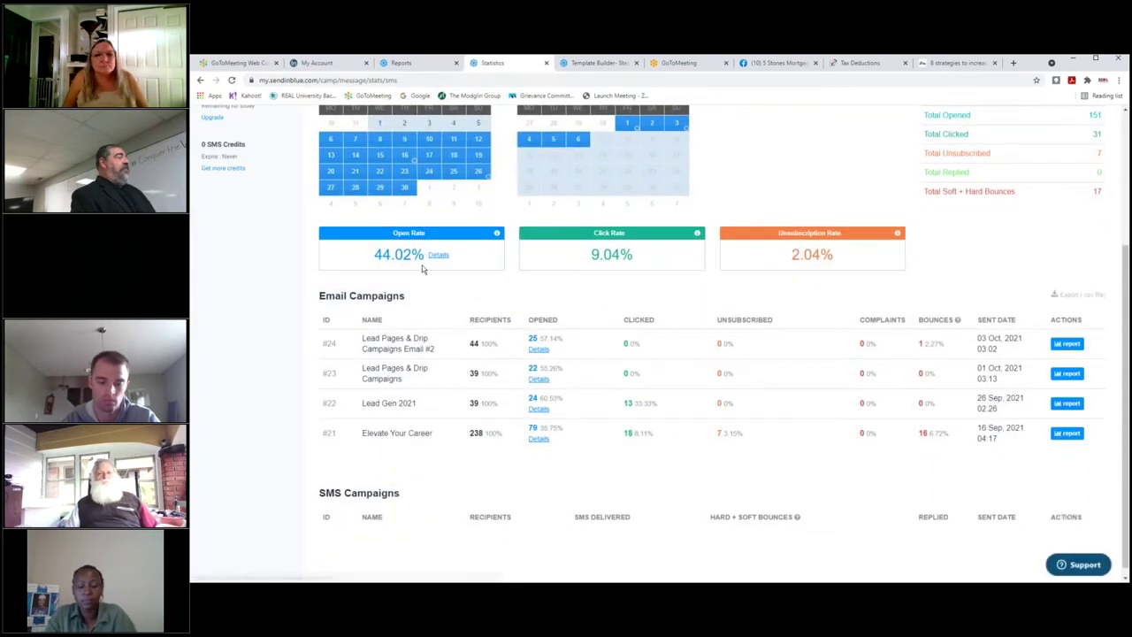
scroll(521, 336, down, 1)
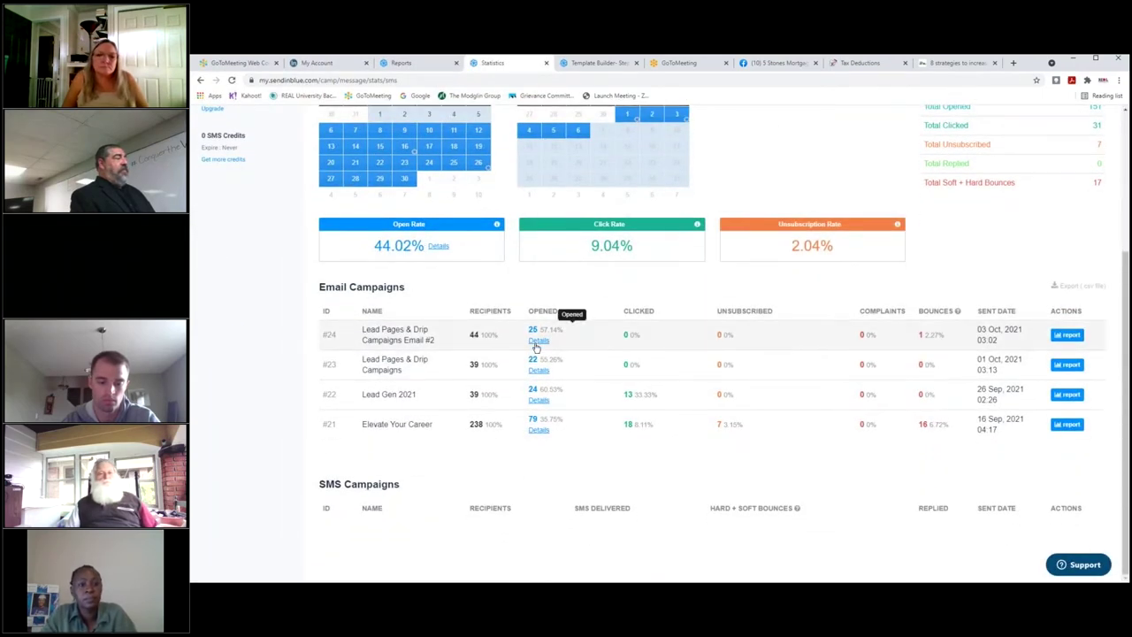
mouse_move(536, 347)
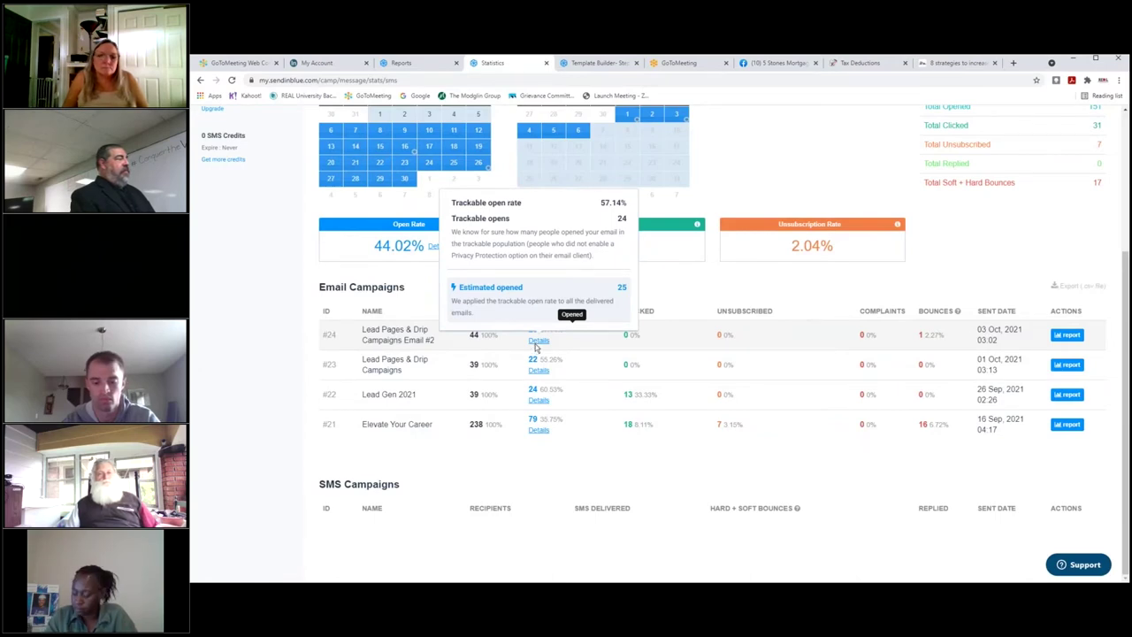
scroll(536, 347, up, 3)
scroll(310, 342, up, 1)
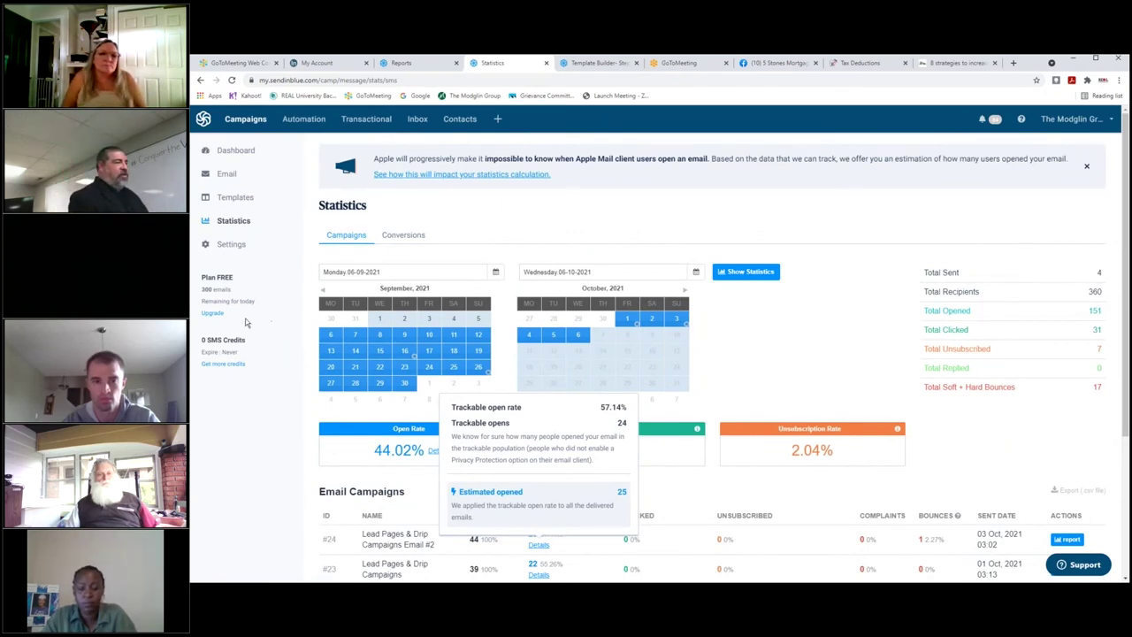
Check the account's SMS credit balance and go to buy pre-paid SMS credits.
drag(250, 372, 196, 343)
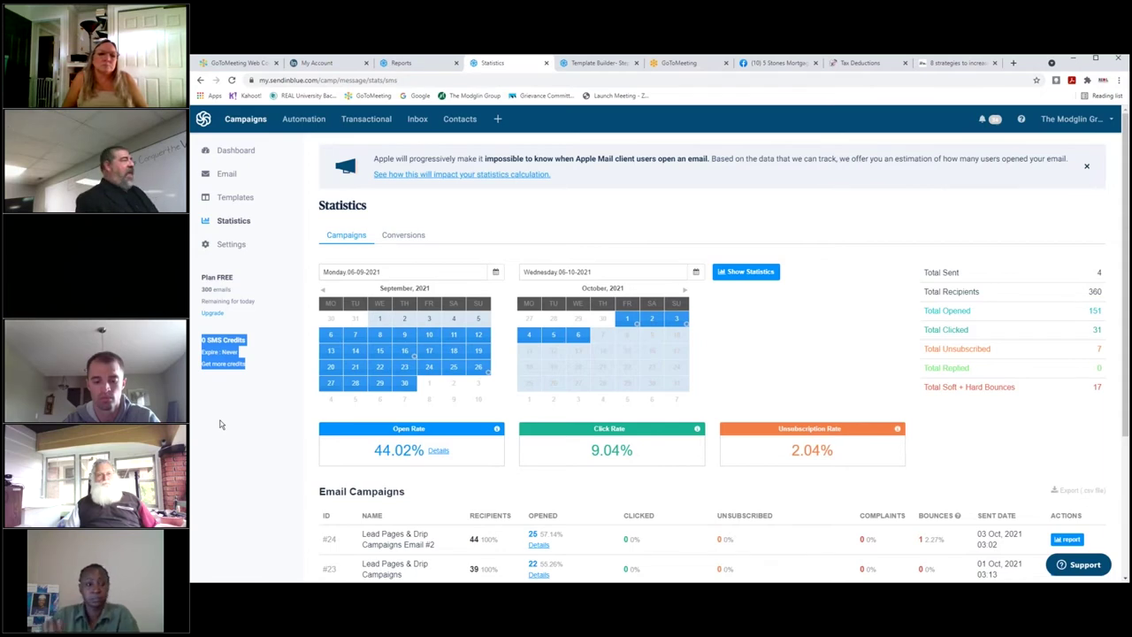
click(213, 379)
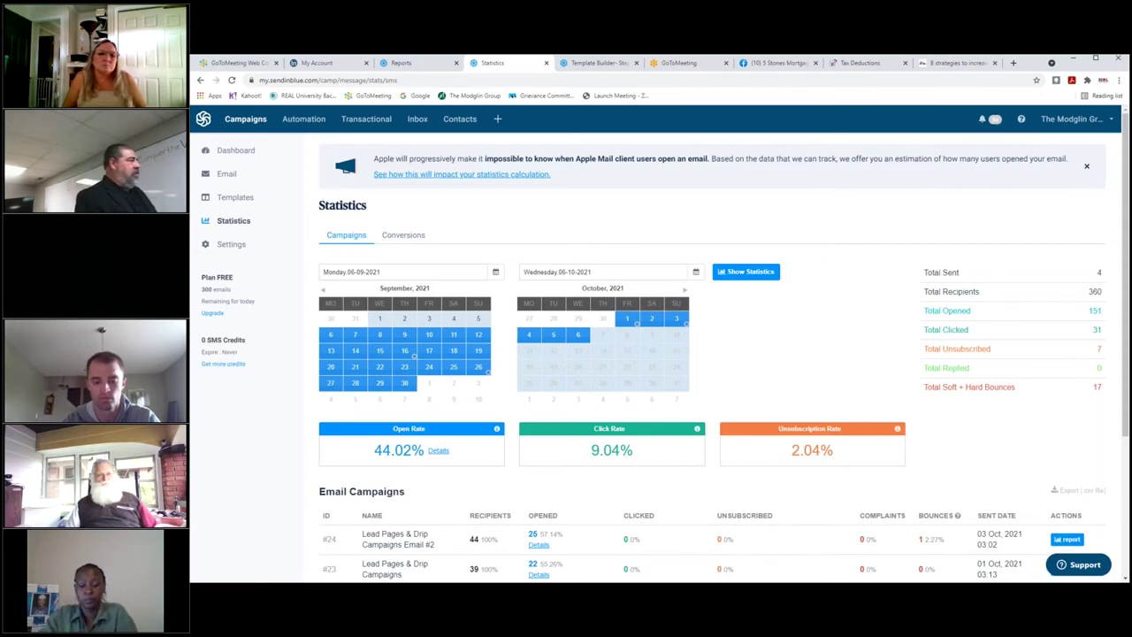
click(222, 364)
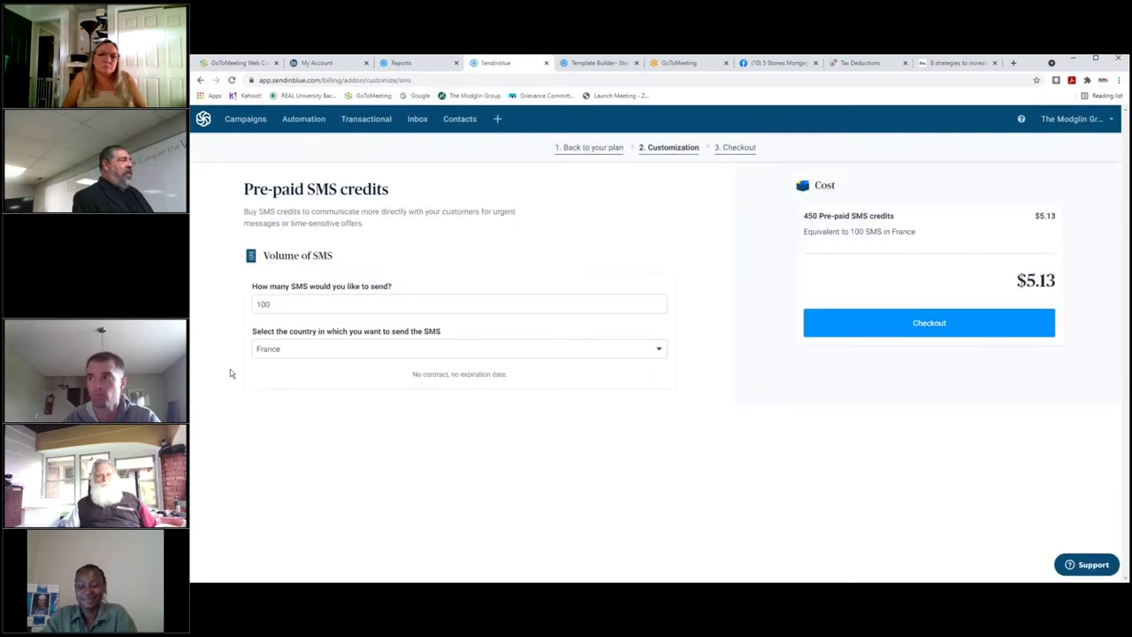
Quote 10,000 pre-paid SMS to the United States, totalling $114.00.
click(338, 349)
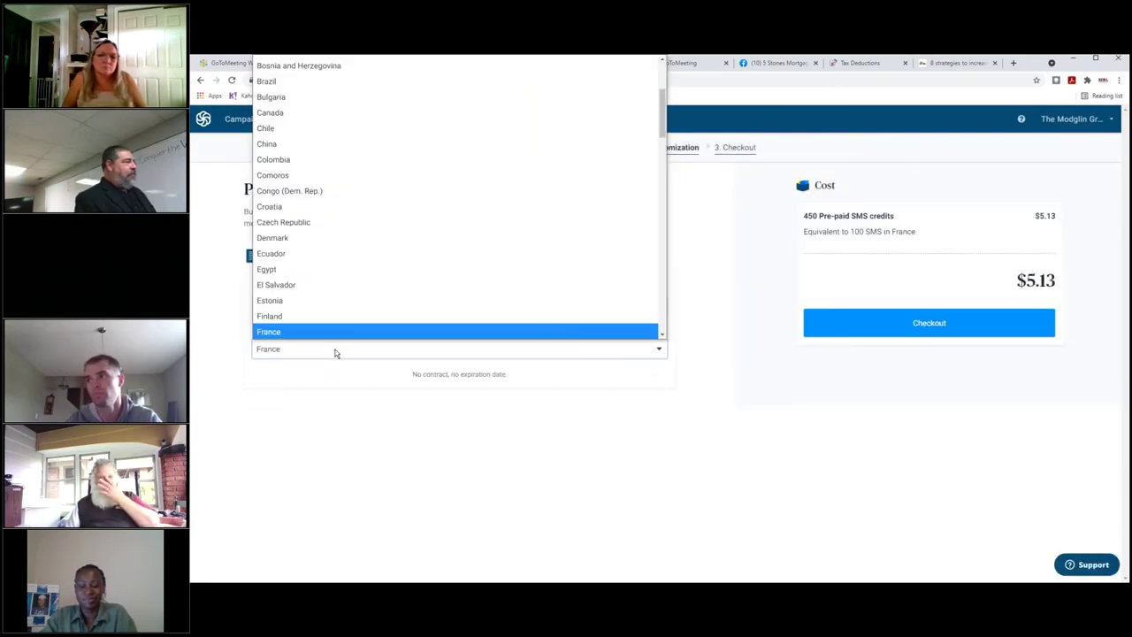
scroll(380, 177, up, 3)
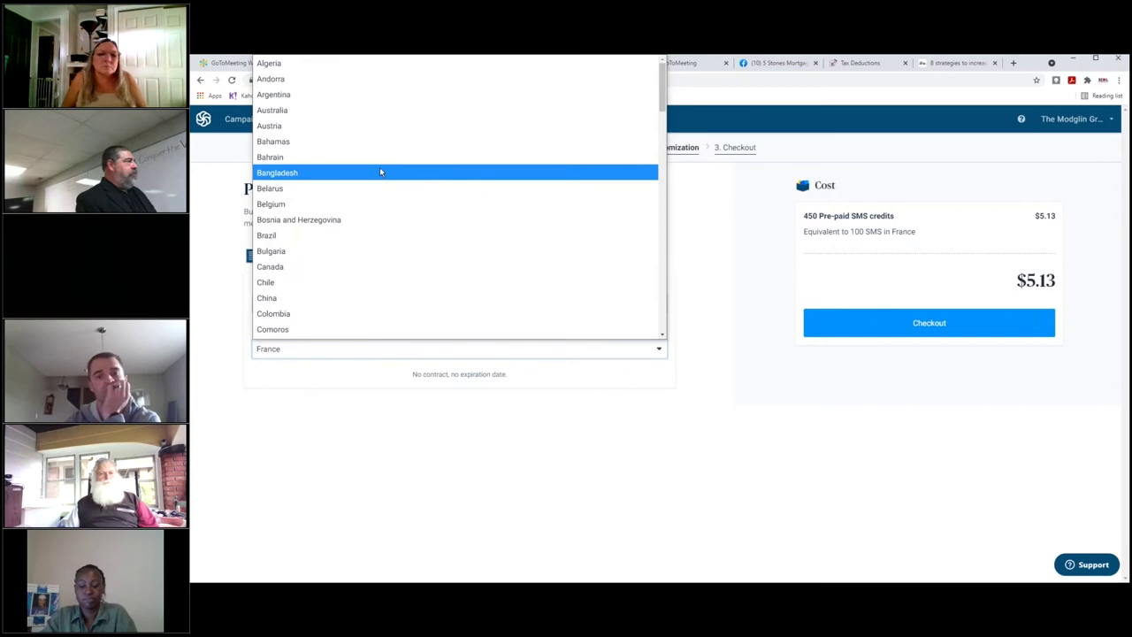
scroll(378, 172, down, 20)
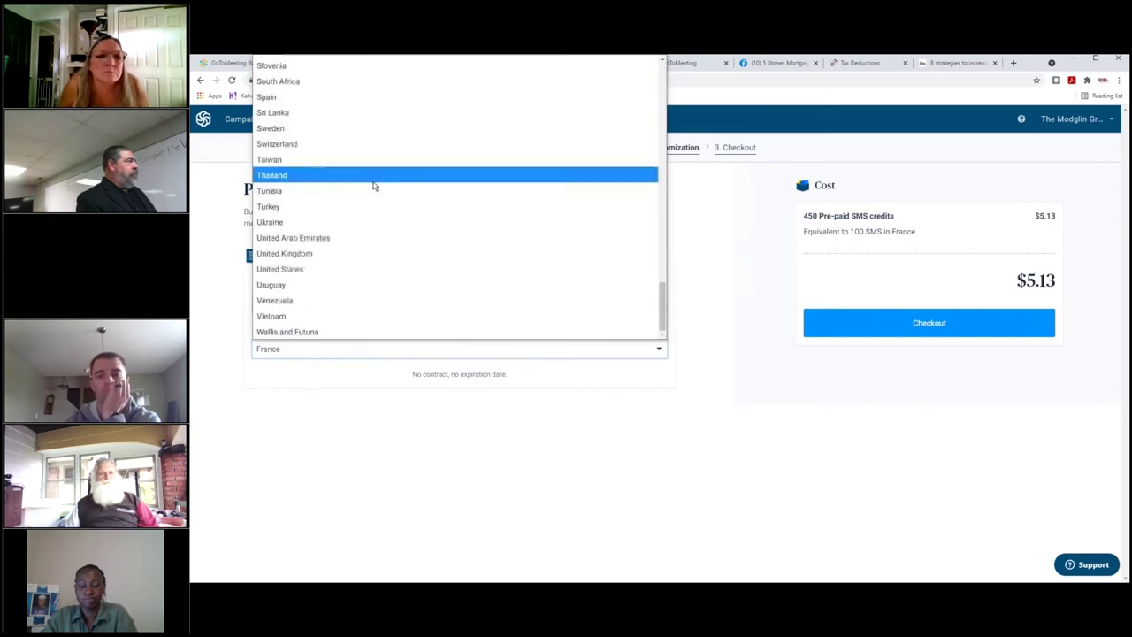
click(335, 270)
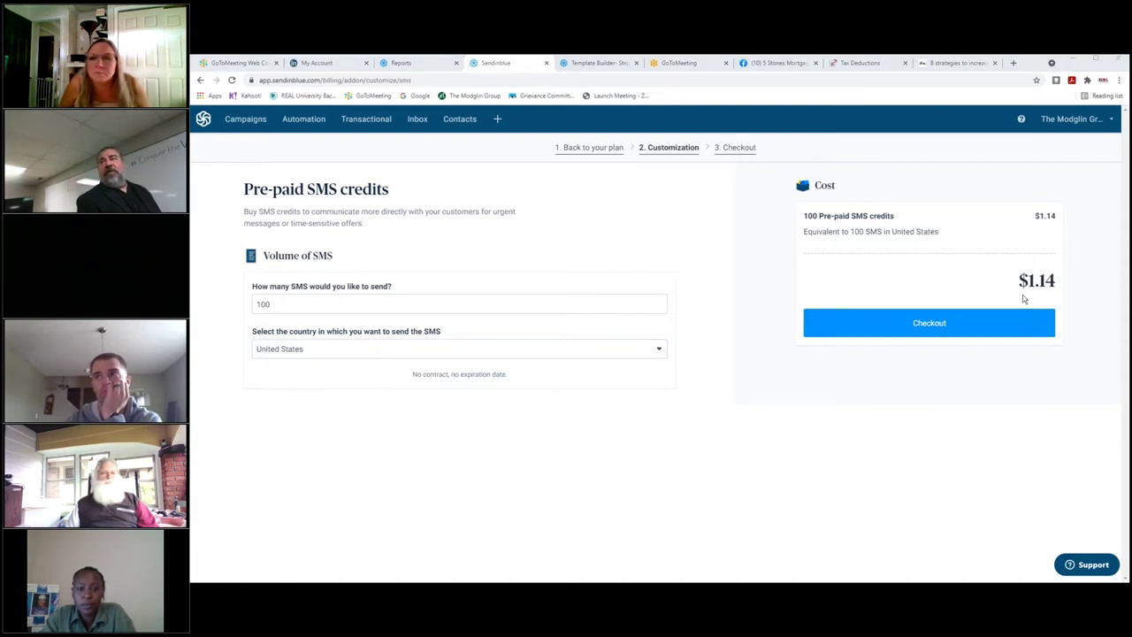
click(337, 303)
text(00)
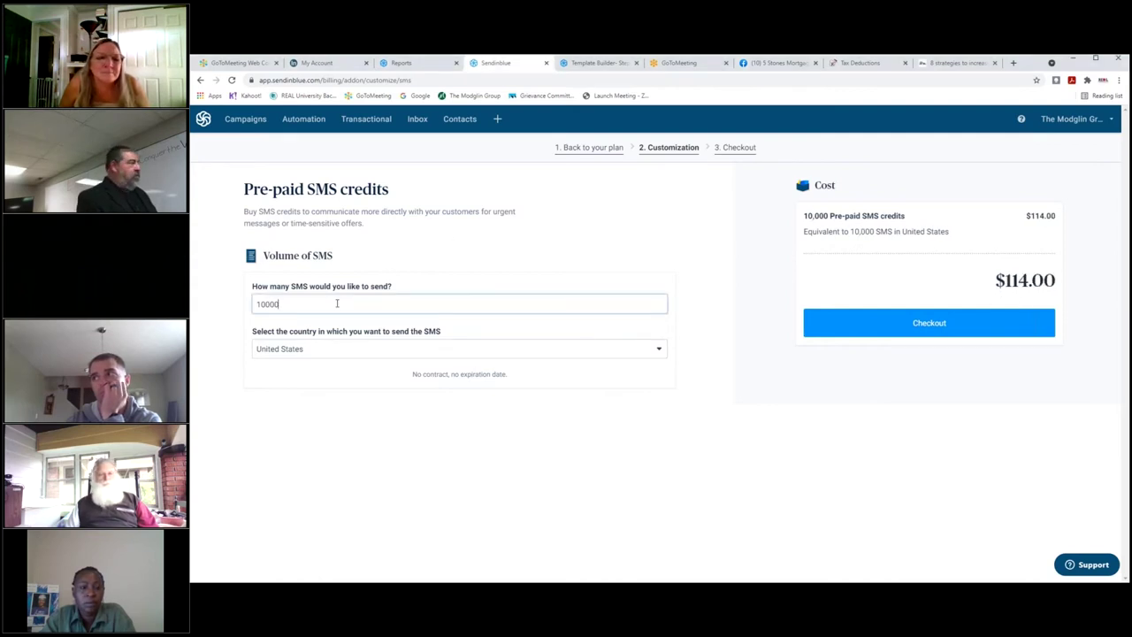
click(341, 451)
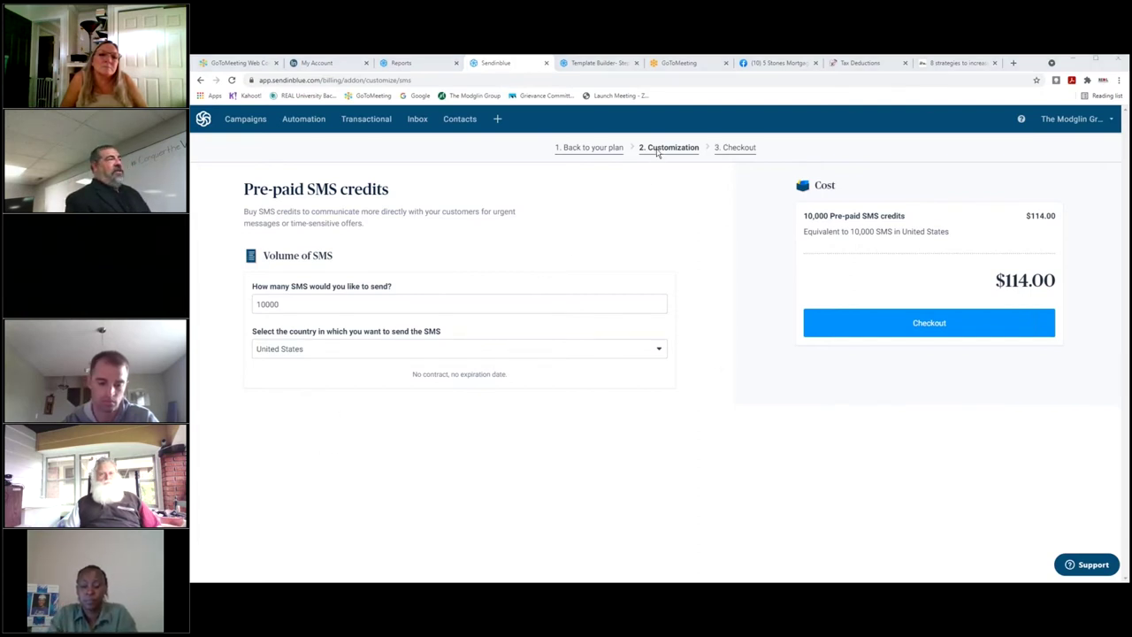
Revisit email campaigns, then the Automation list showing New Agent with 16 started and finished.
click(235, 123)
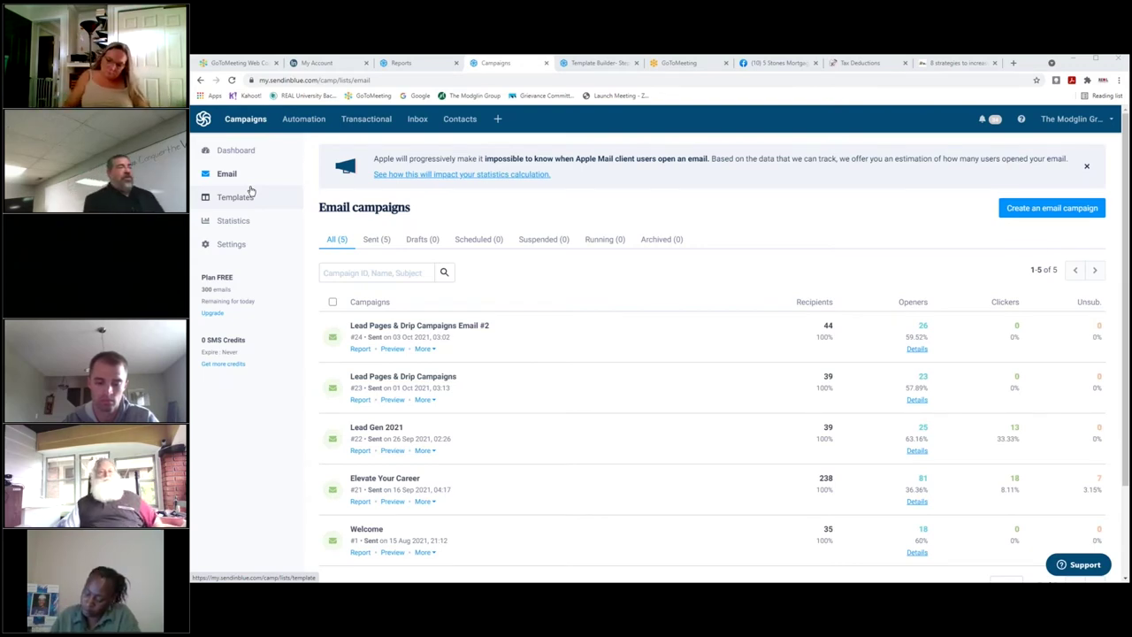
click(303, 119)
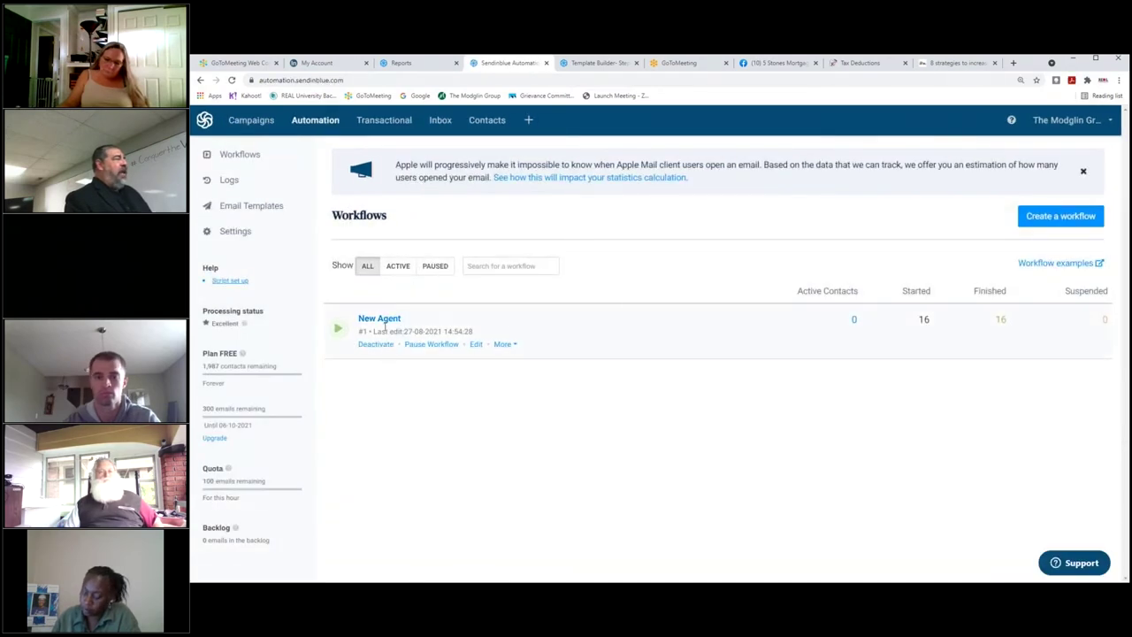
Open the New Agent workflow and its add-a-step choices between the Form and Send Email steps.
click(382, 319)
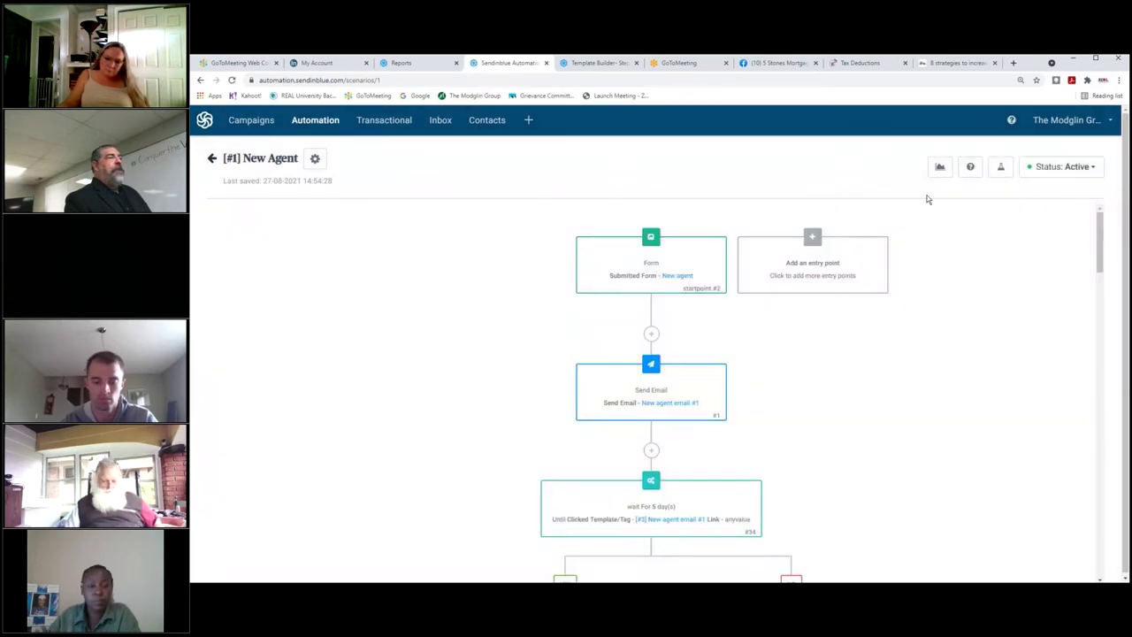
click(651, 333)
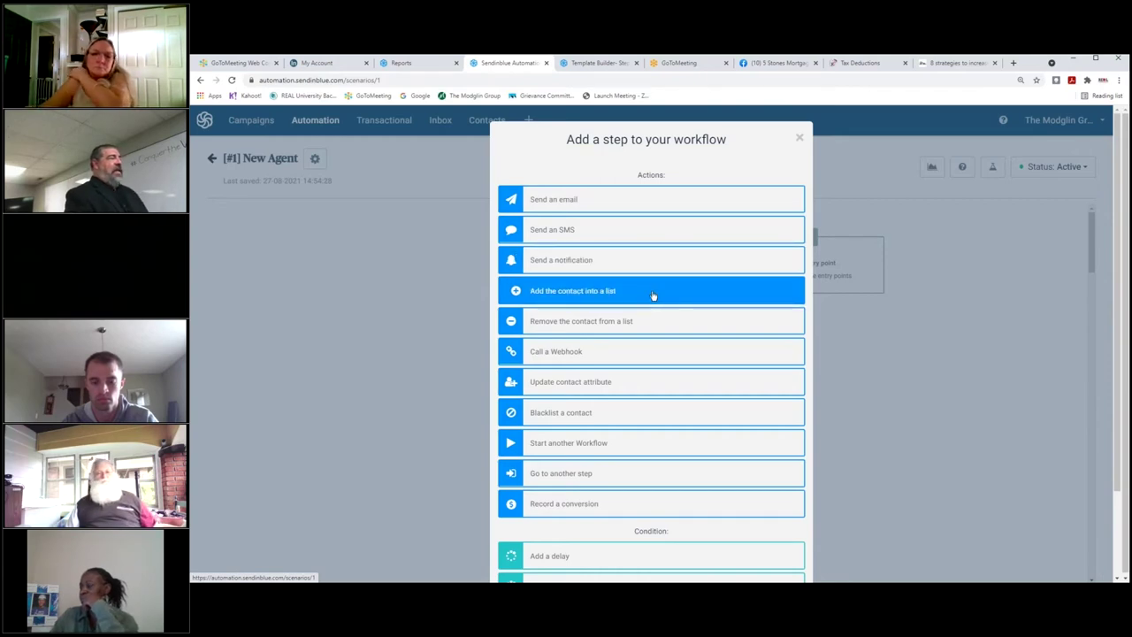
Look over the Actions and Condition options, then close the dialog without adding a step.
scroll(652, 296, down, 2)
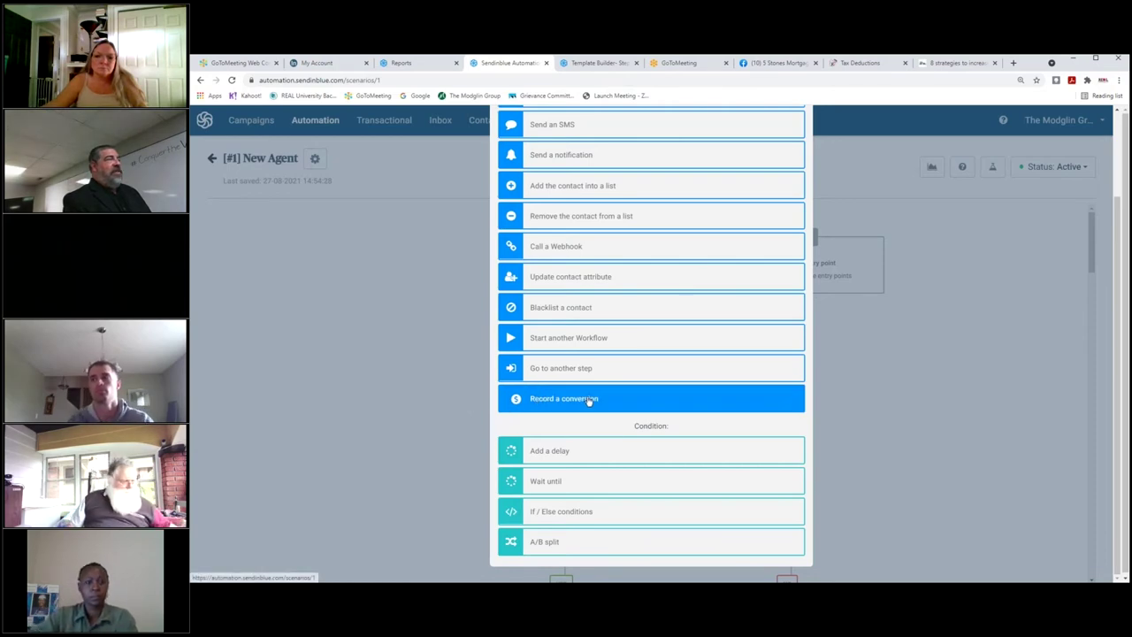
scroll(587, 401, up, 1)
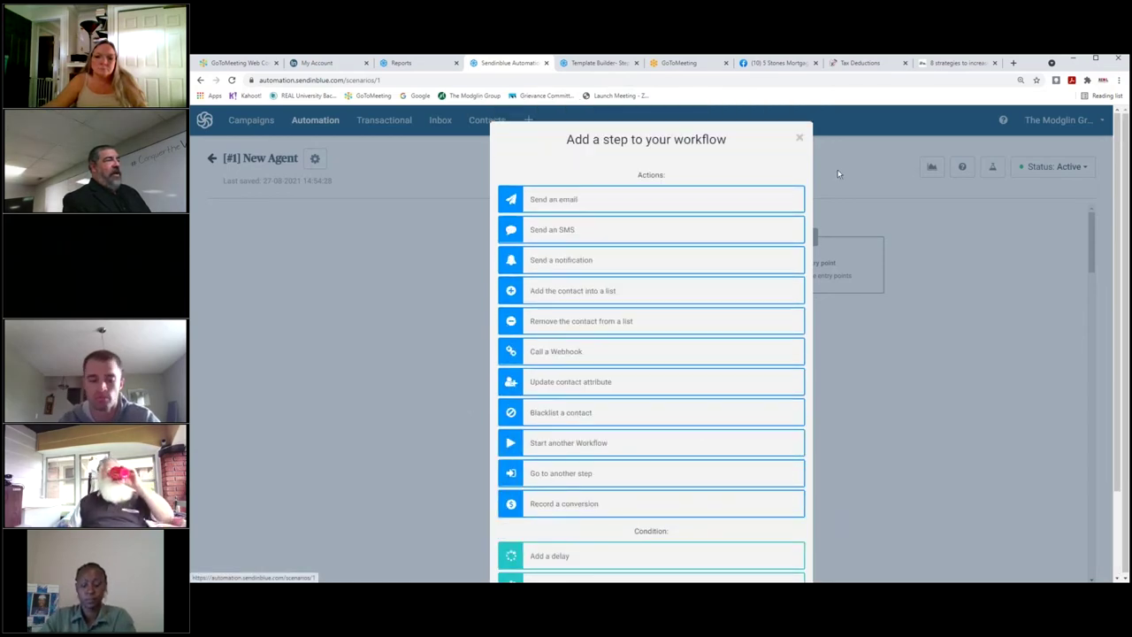
click(800, 138)
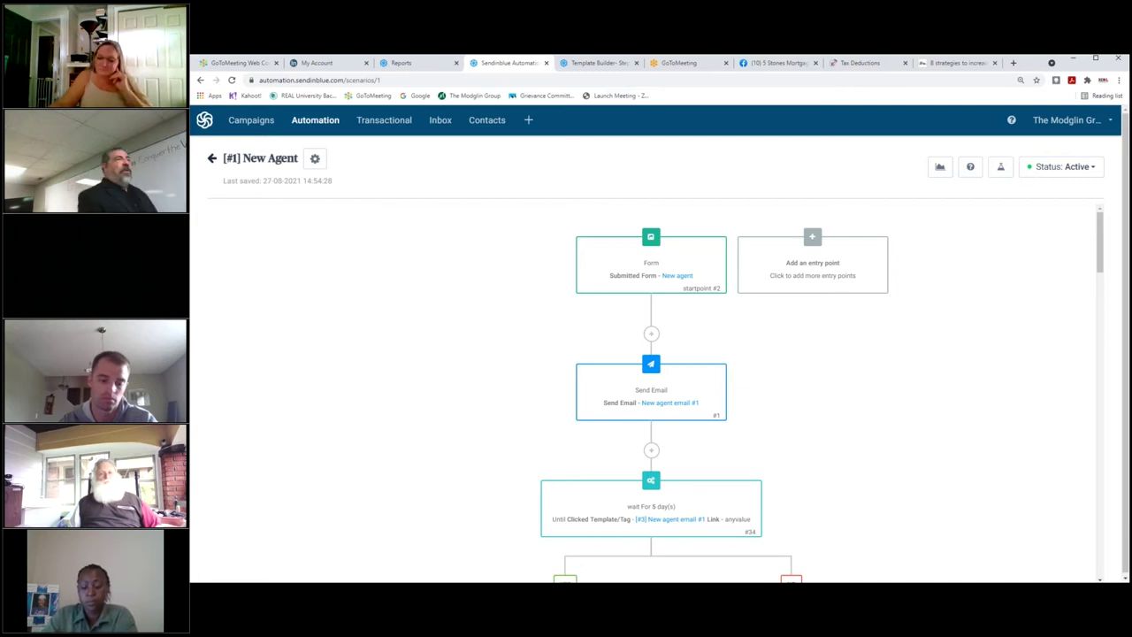
Look through the Tax Deductions, credit-score and 5 Stones Mortgage Facebook tabs, ending on Tax Deductions.
click(853, 65)
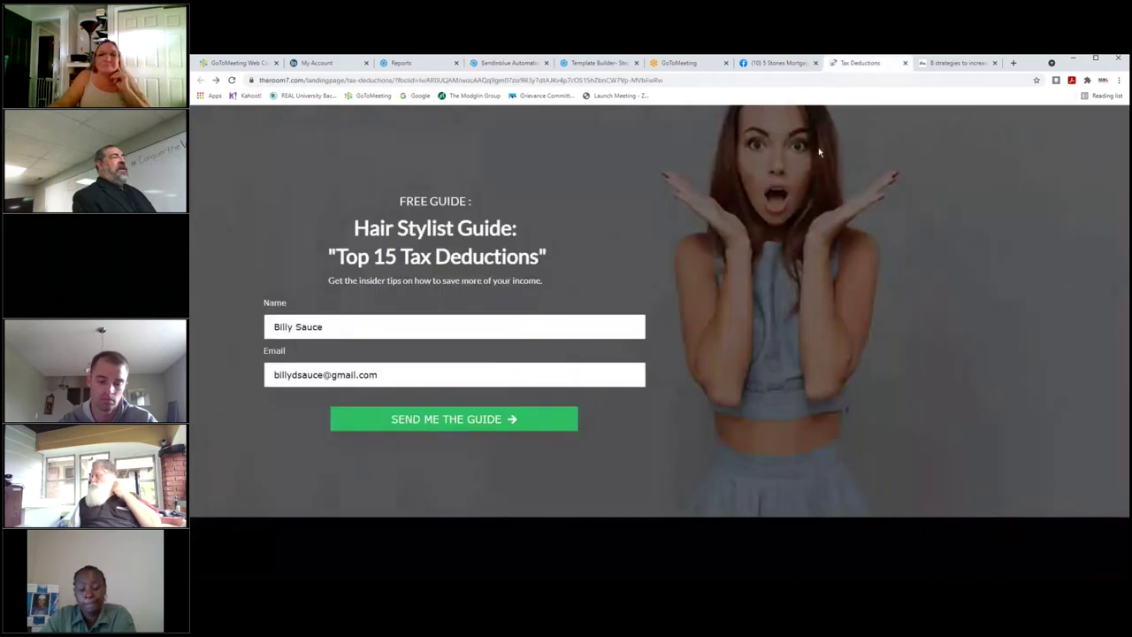
click(960, 65)
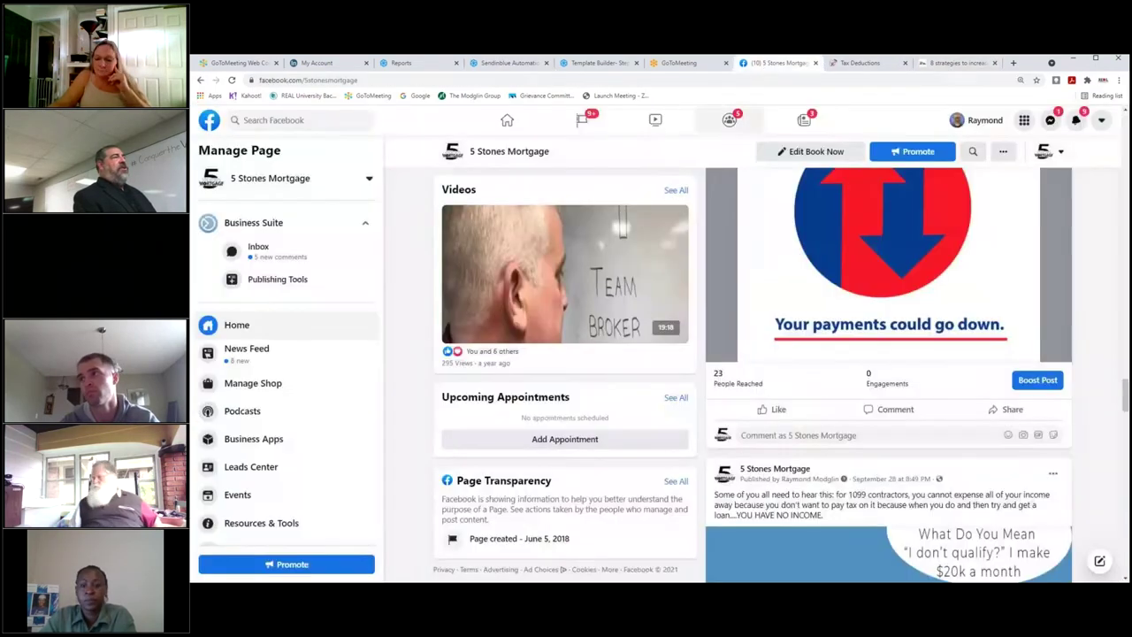
click(773, 64)
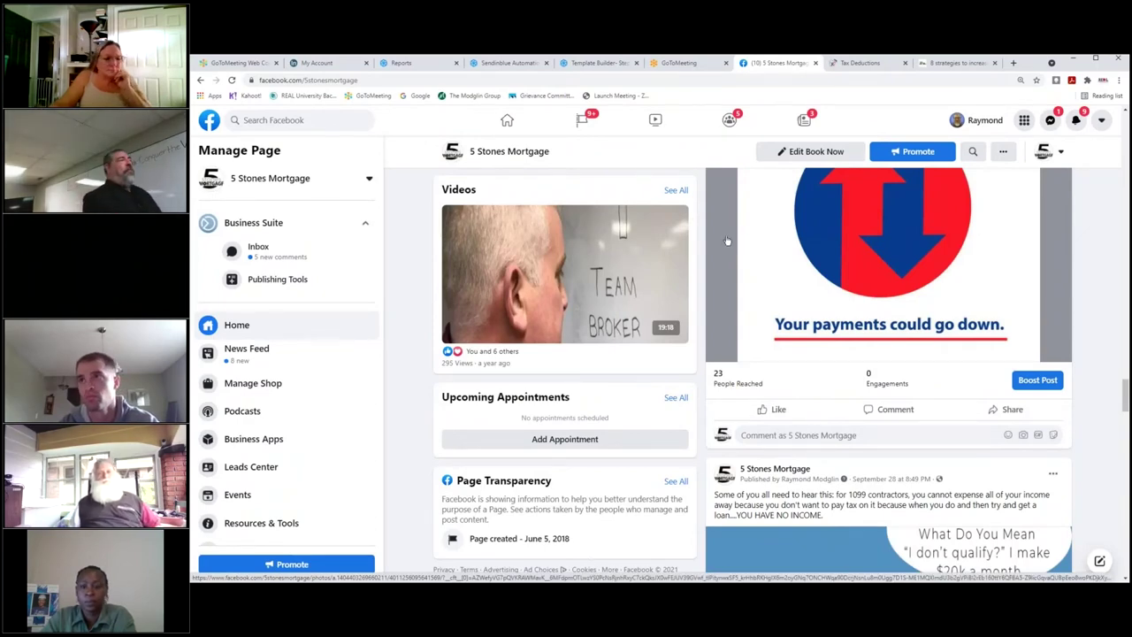
click(853, 62)
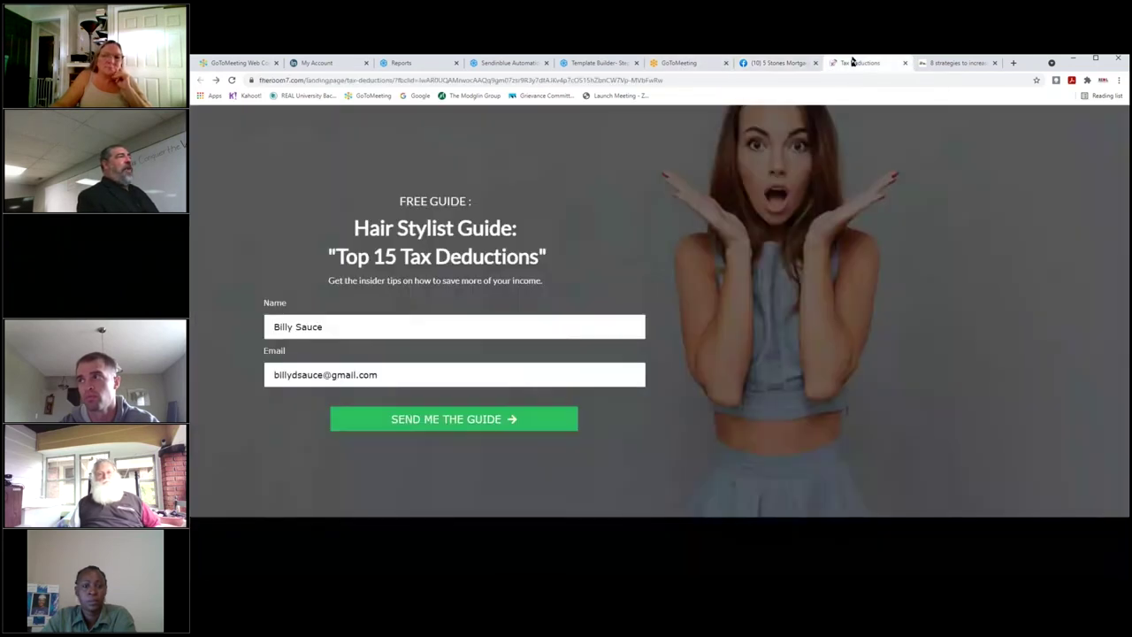
Cut the Tax Deductions page address back to theroom7.com/ and load it.
click(309, 80)
key(shift+End)
key(BackSpace)
key(Return)
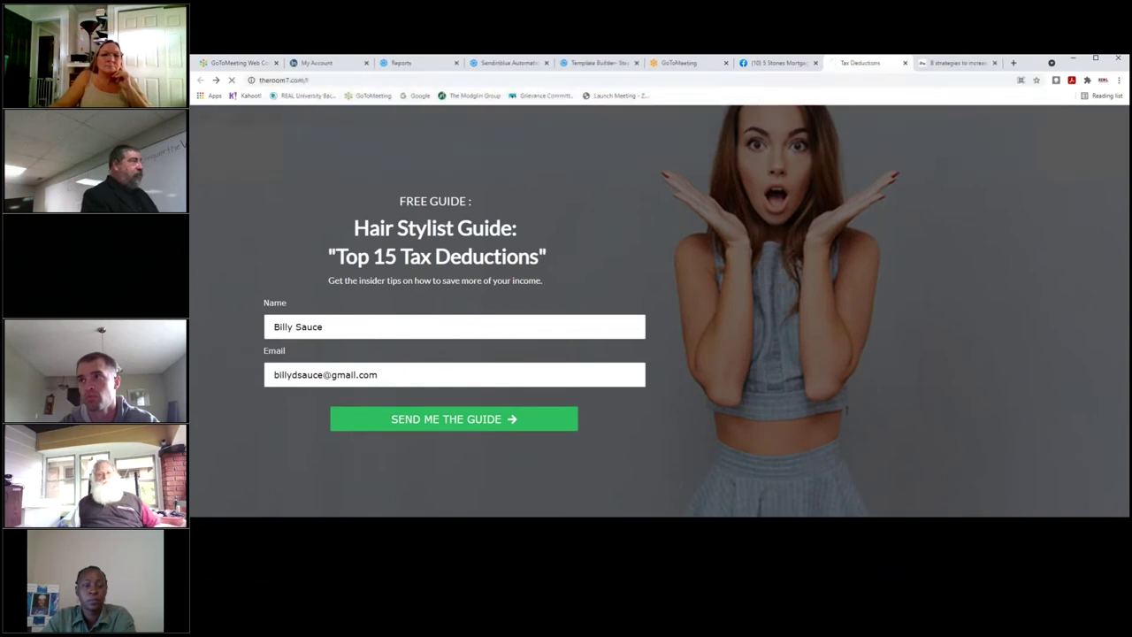
Correct the address to theroom7.com and load the Room 7 Salon home page.
click(387, 81)
click(385, 80)
key(BackSpace)
key(Return)
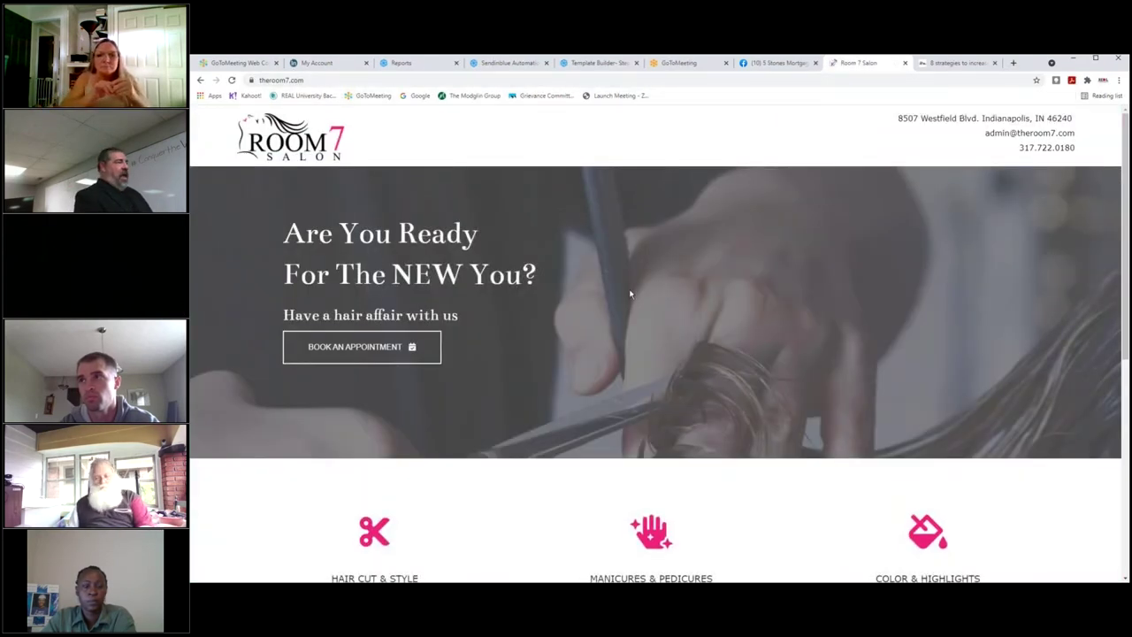
Scroll the salon home page, then bring the credit-score landing page forward.
scroll(625, 285, down, 5)
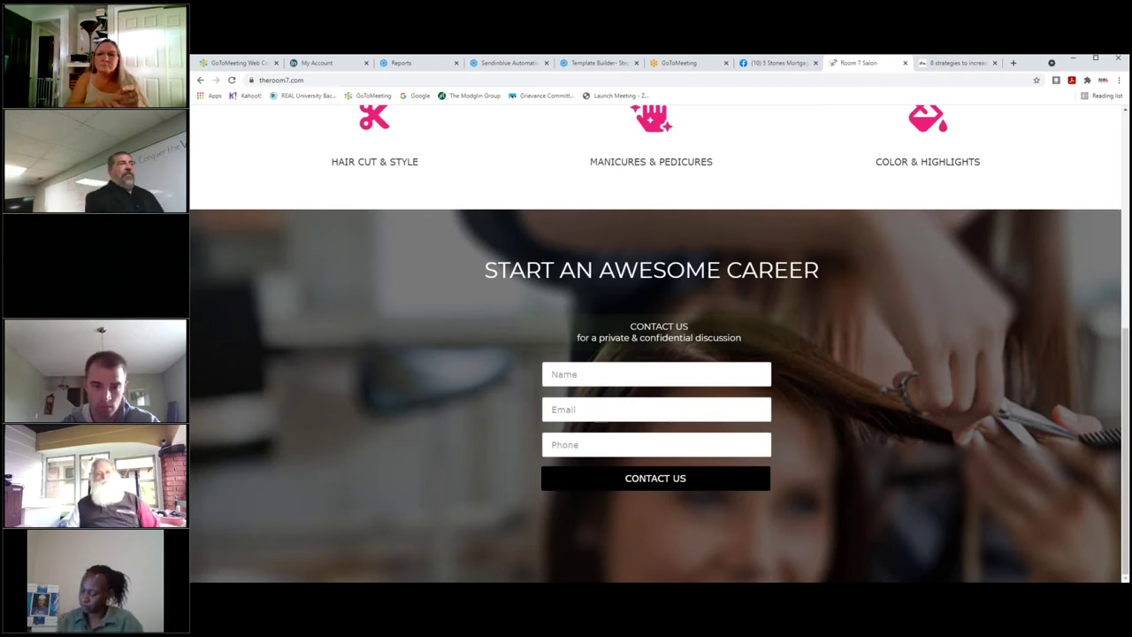
scroll(627, 286, up, 5)
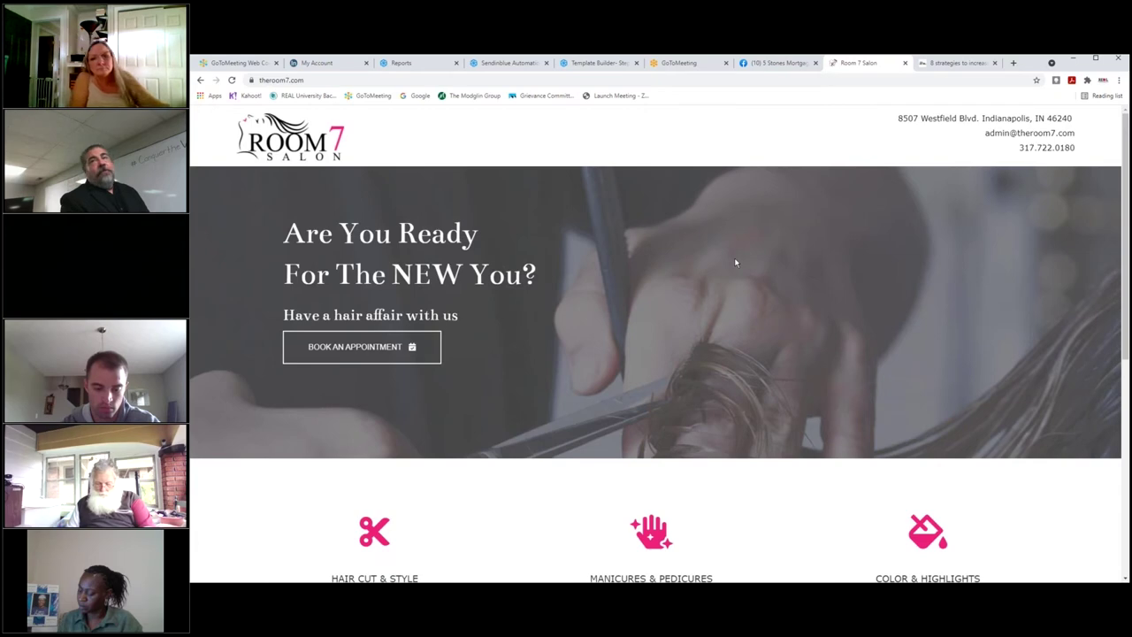
click(944, 66)
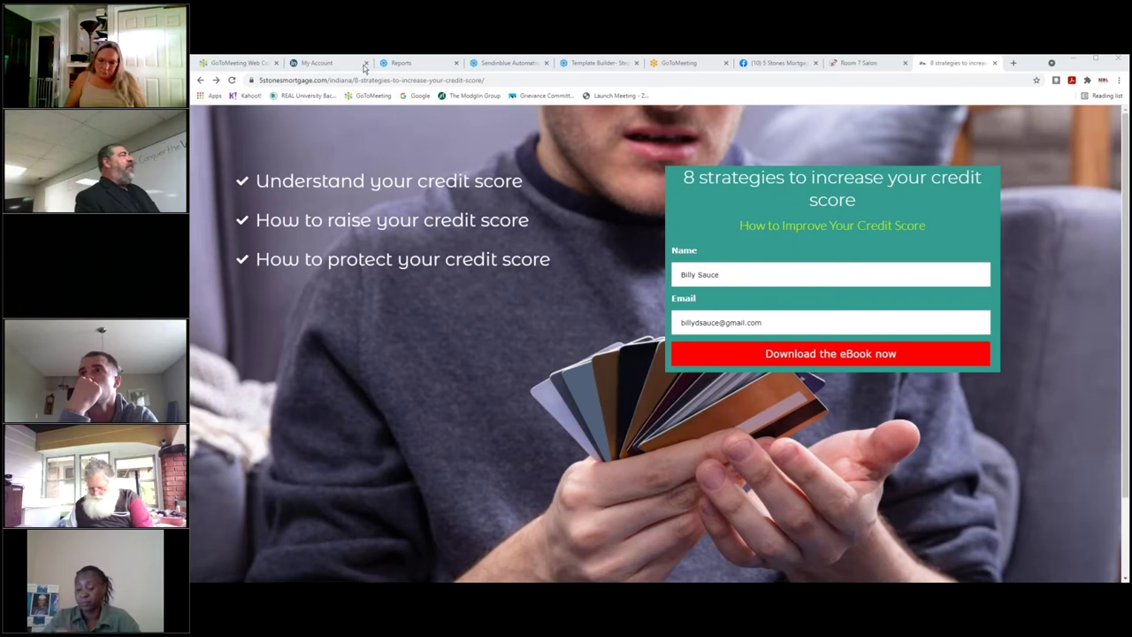
Strip the landing-page path from the credit-score tab address to load the 5 Stones Mortgage home page.
drag(354, 79, 506, 80)
key(BackSpace)
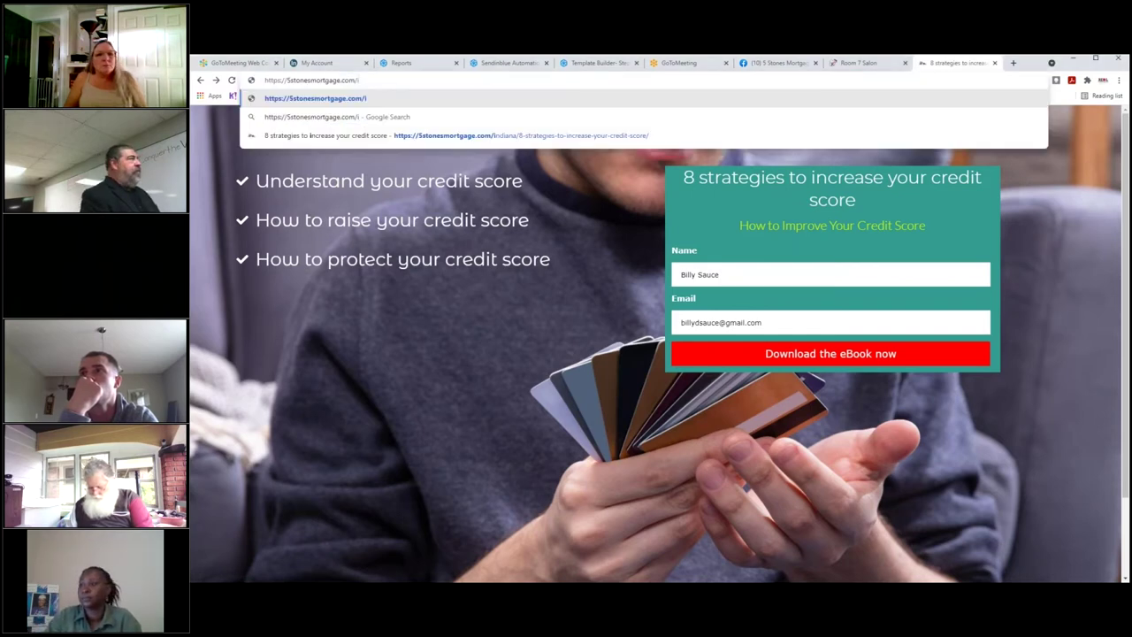
key(Return)
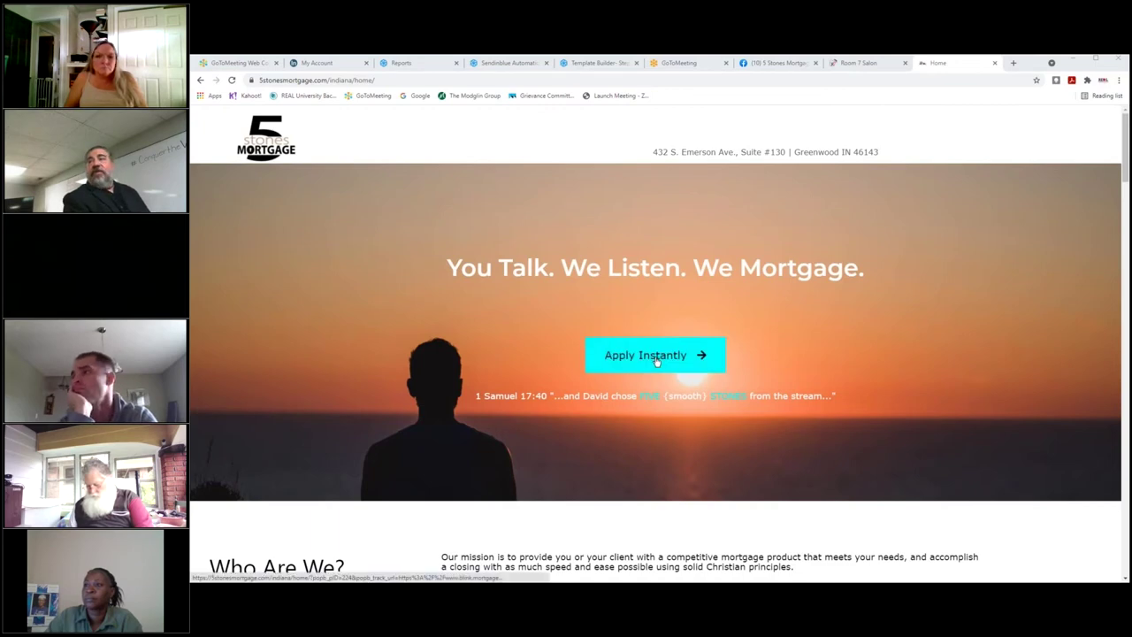
Scroll through the home page's loan officer team, recruiting video and Contact Us form.
scroll(821, 374, down, 5)
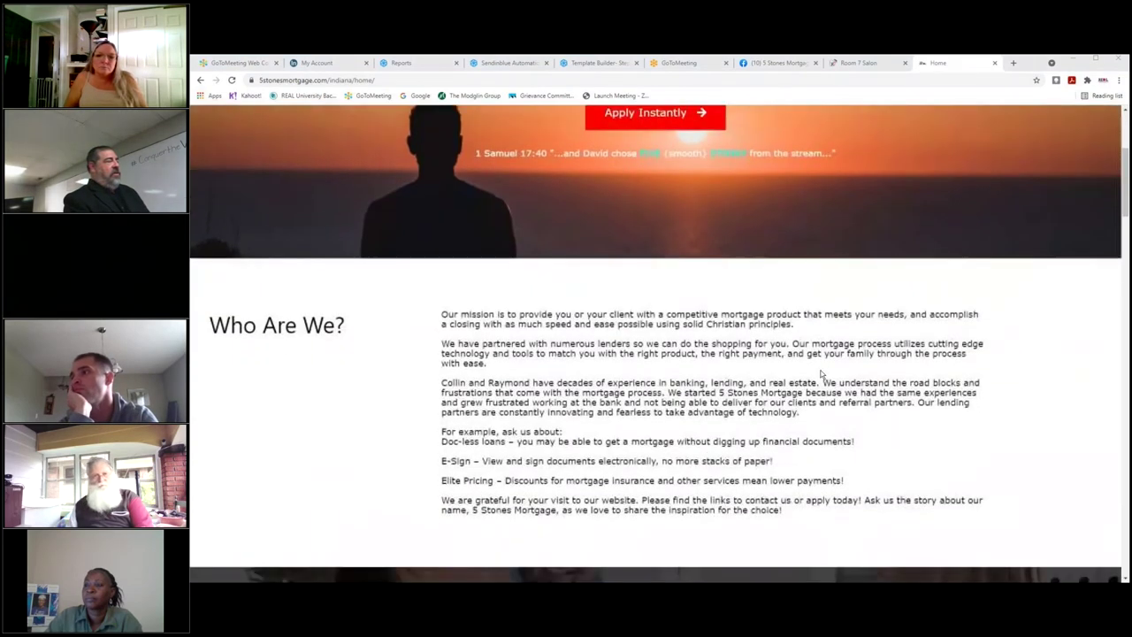
scroll(786, 363, down, 3)
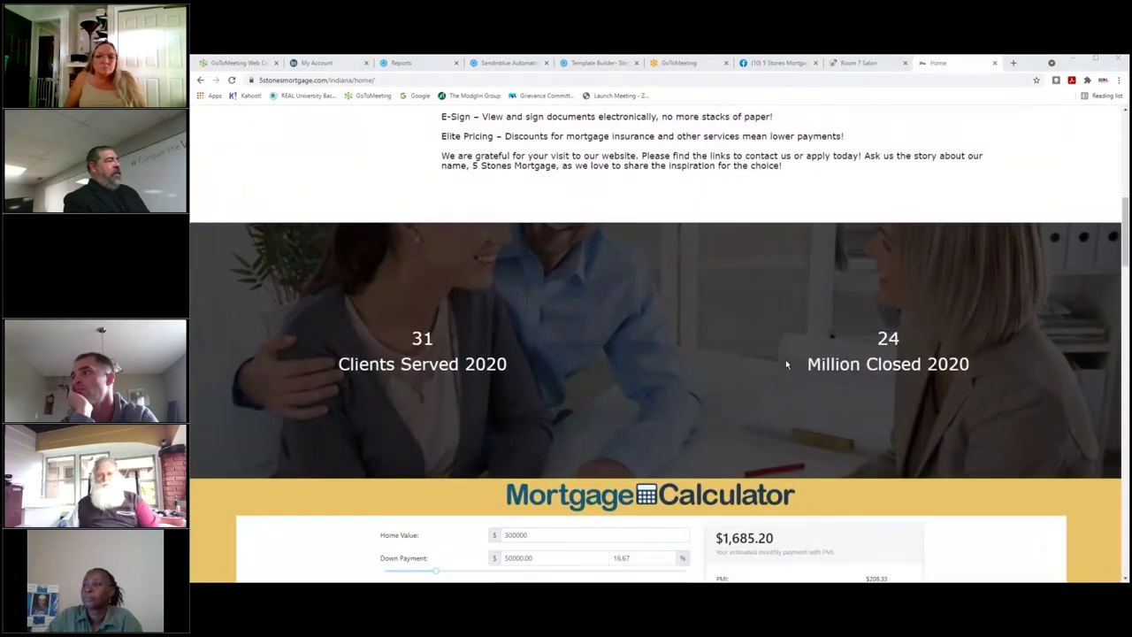
scroll(785, 359, down, 3)
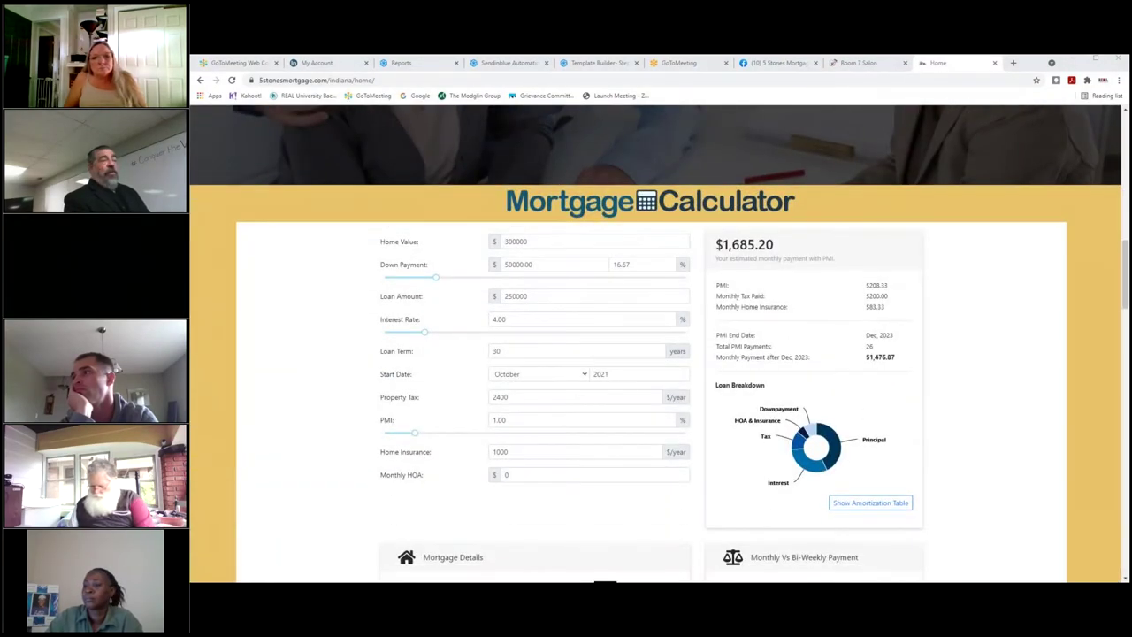
scroll(786, 359, down, 1)
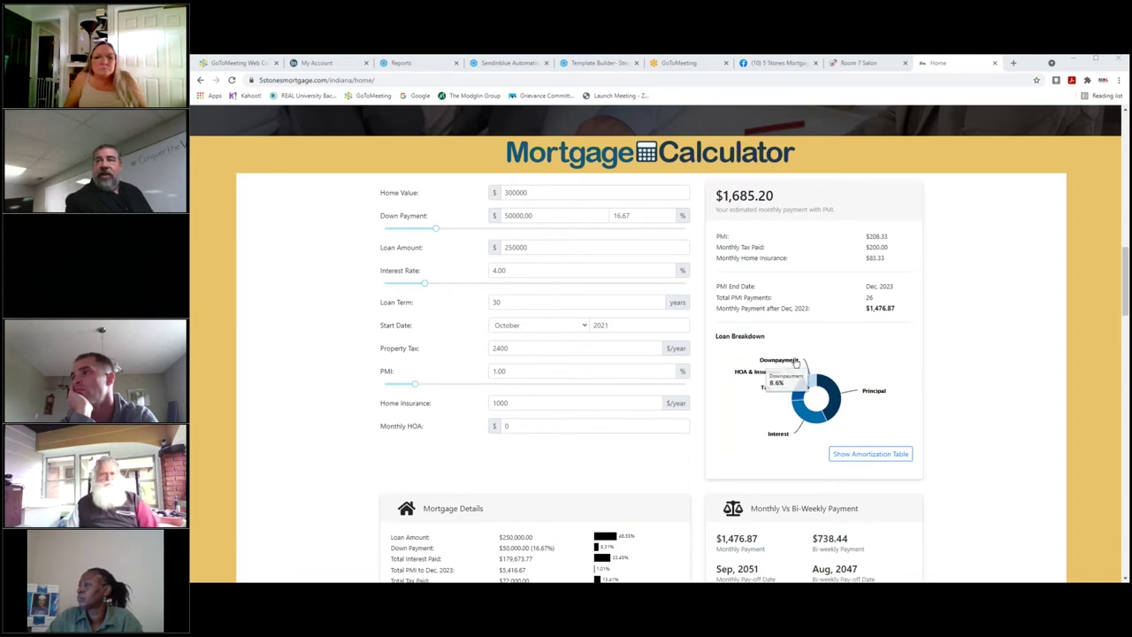
scroll(797, 361, down, 2)
scroll(796, 361, down, 6)
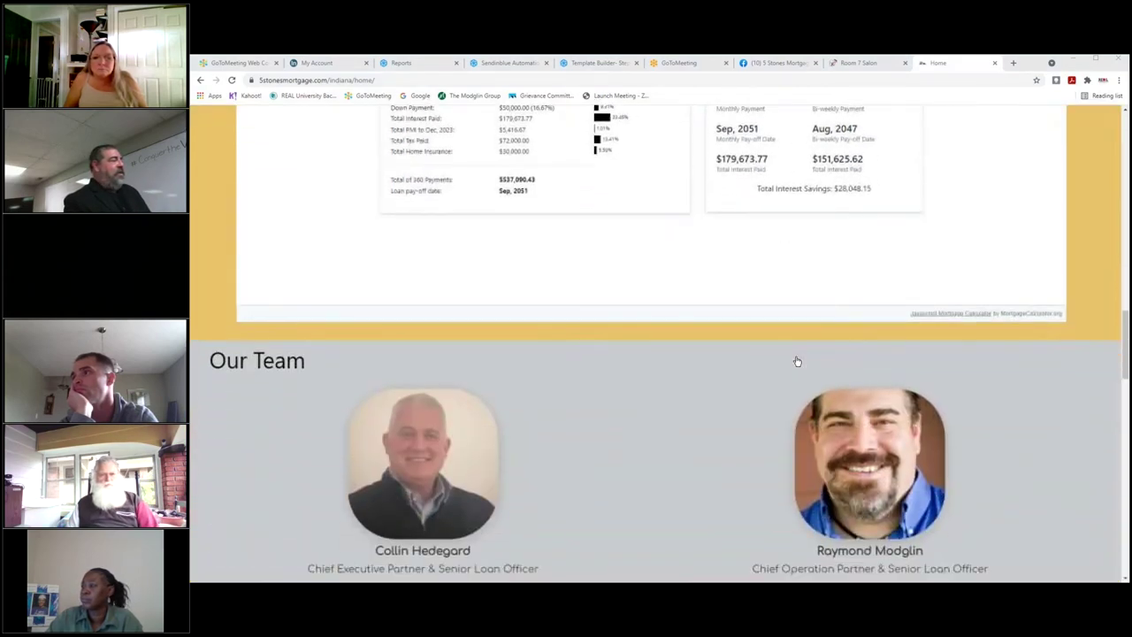
scroll(659, 344, down, 5)
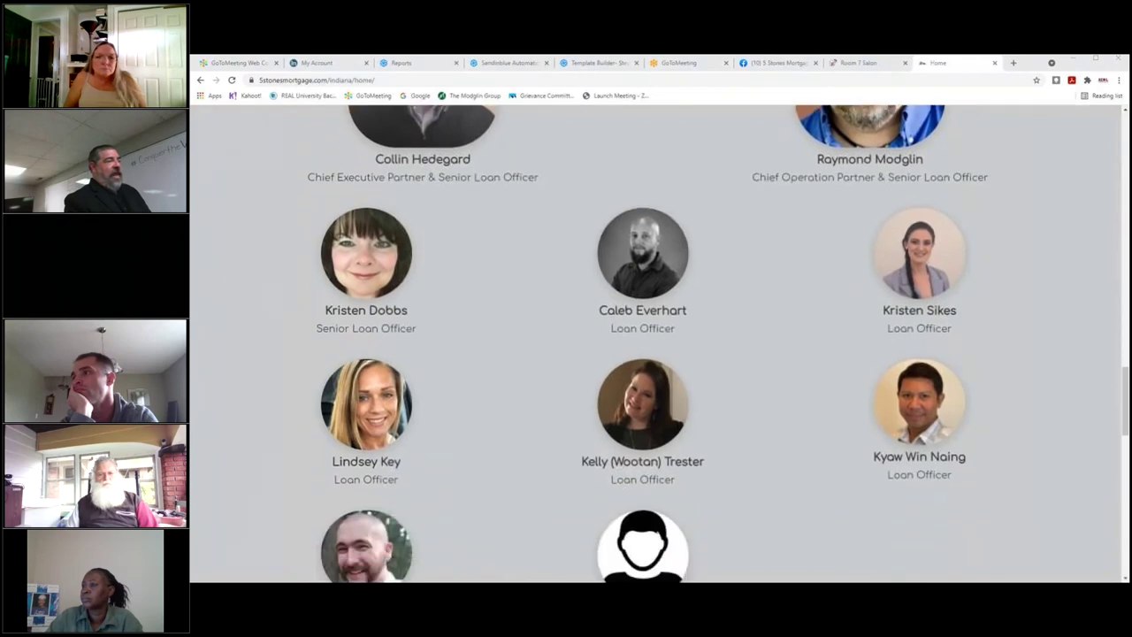
scroll(672, 358, down, 4)
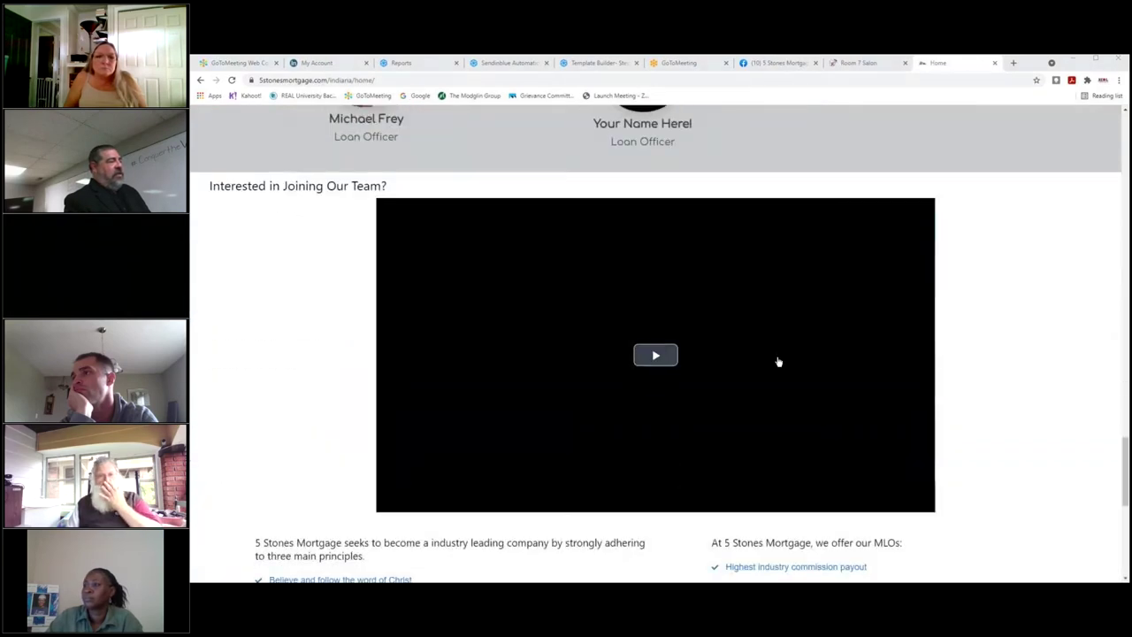
scroll(773, 371, down, 4)
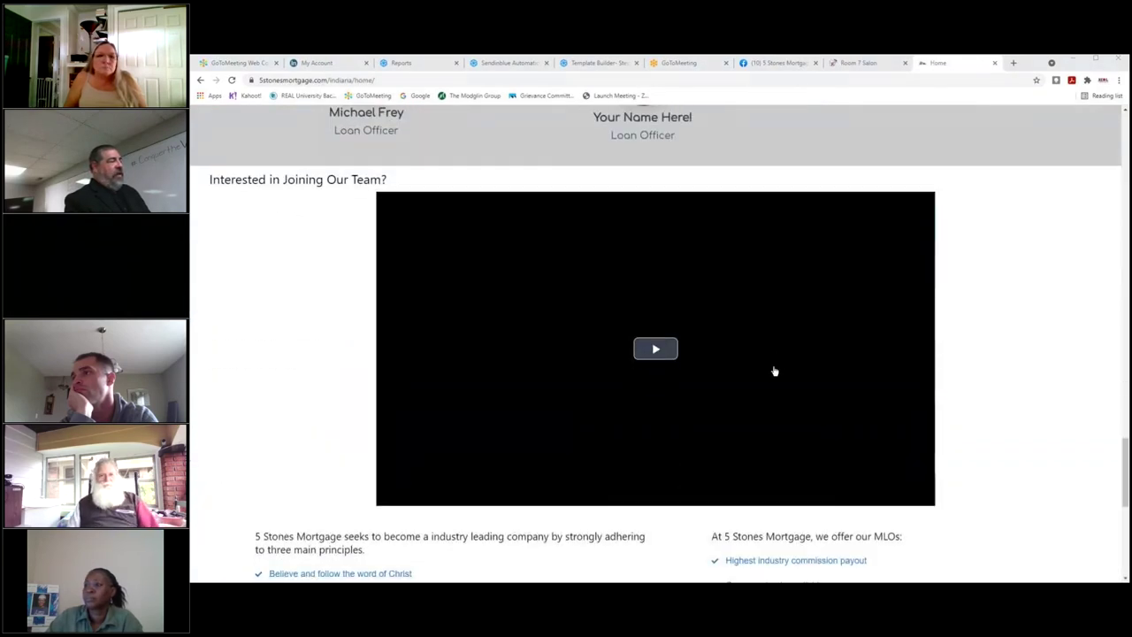
scroll(775, 370, down, 2)
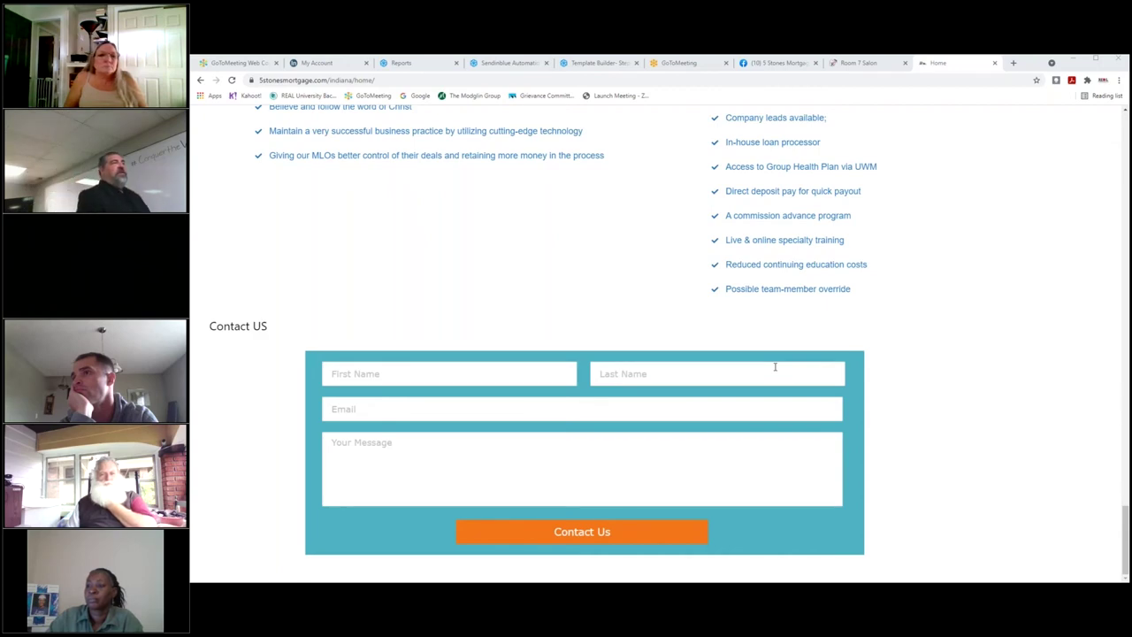
scroll(866, 272, up, 15)
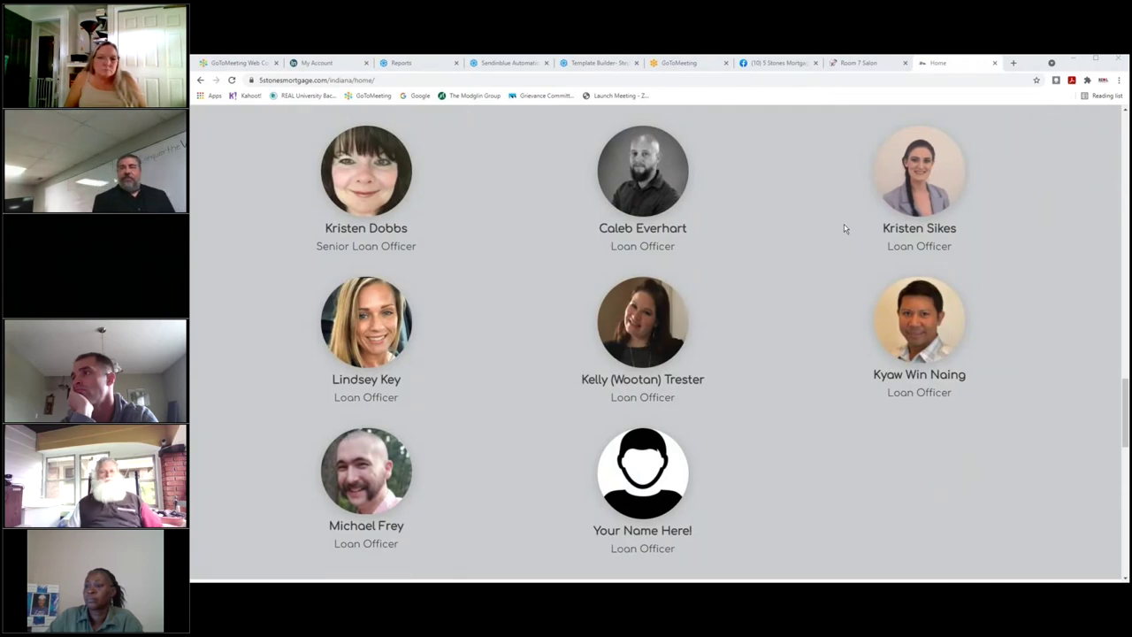
key(alt+Tab)
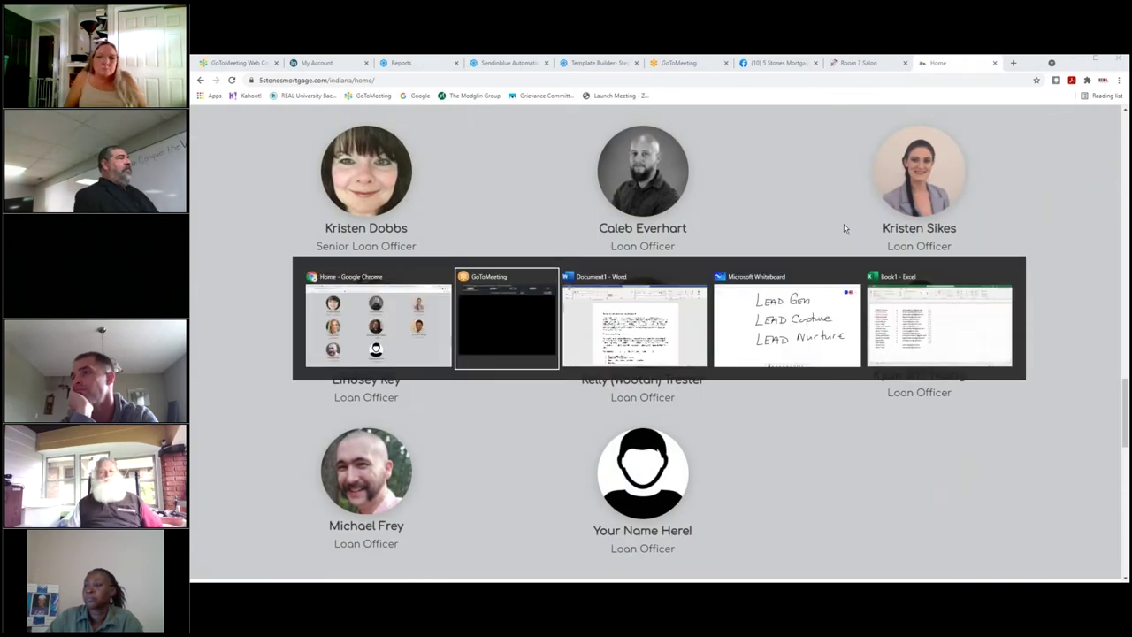
key(alt+Tab)
key(alt+Tab)
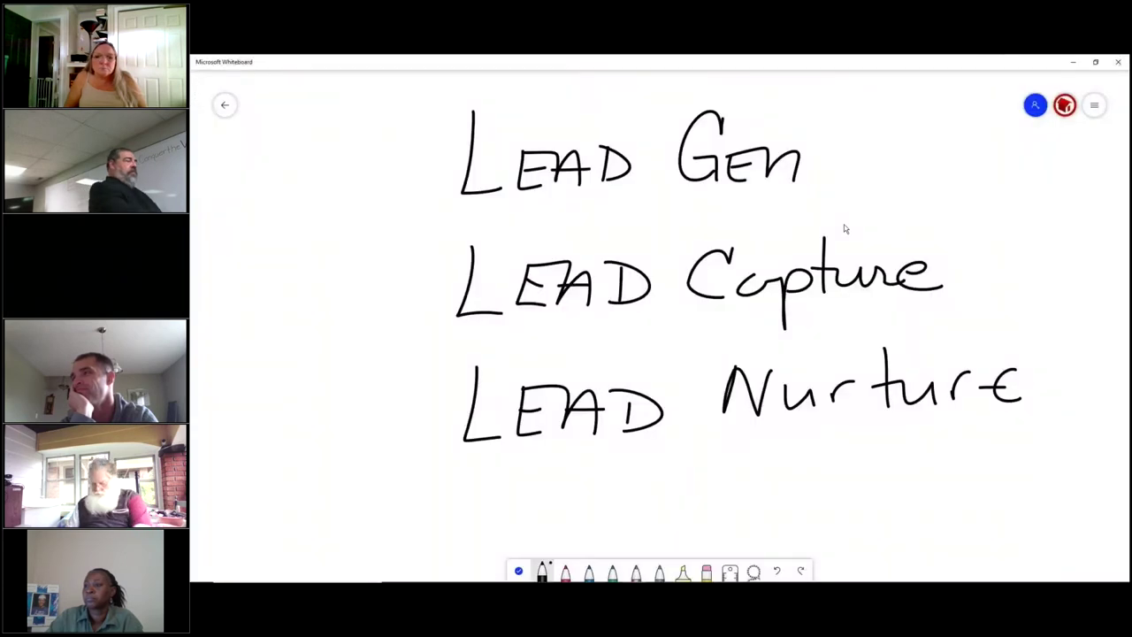
scroll(843, 229, down, 4)
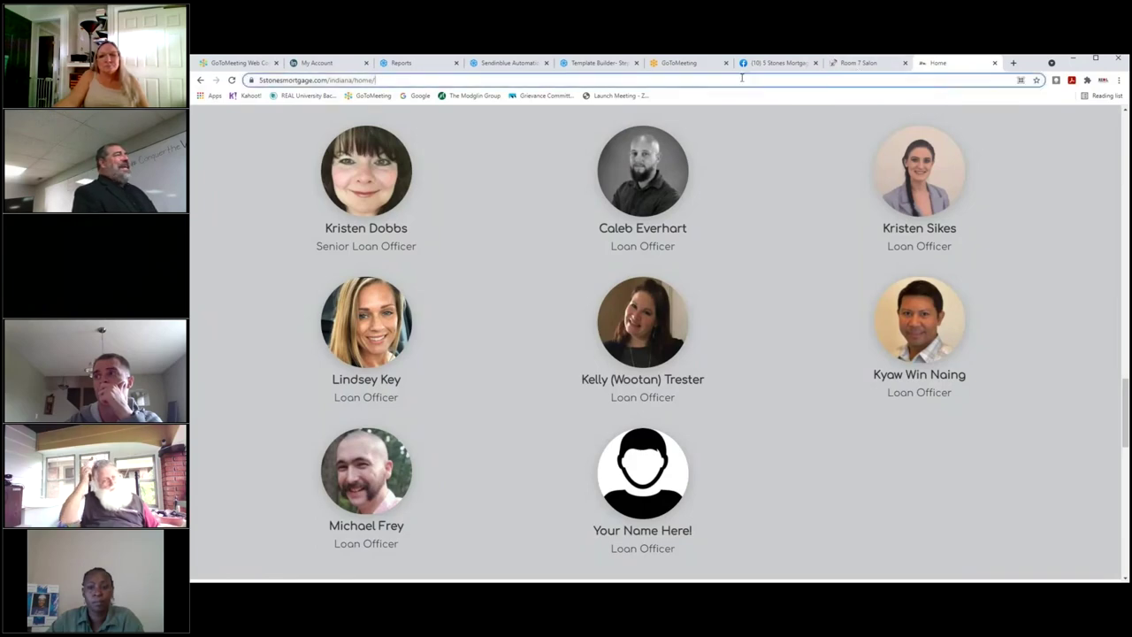
Browse the 5 Stones Mortgage feed to the 'Refi to reinvest in your home' post, then return to Sendinblue.
click(513, 63)
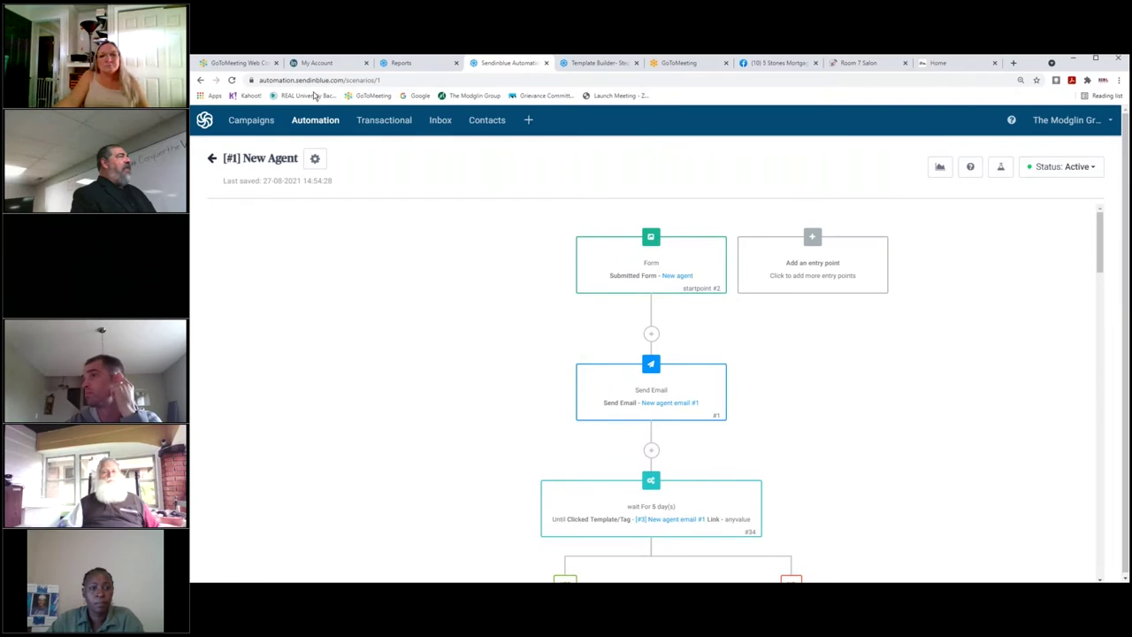
click(787, 63)
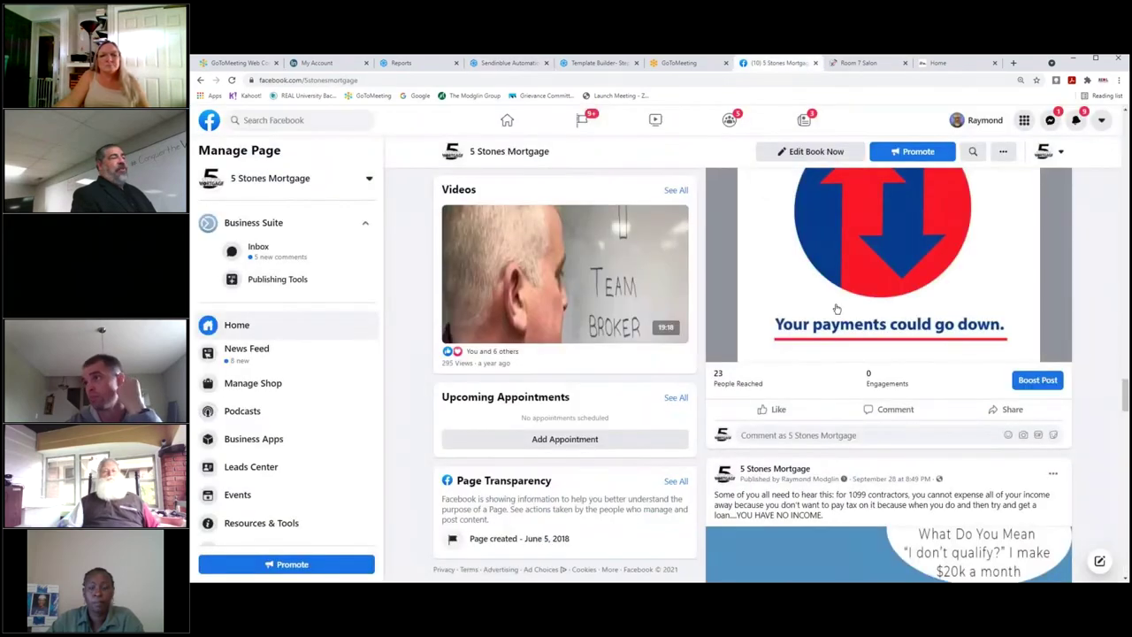
scroll(836, 308, down, 3)
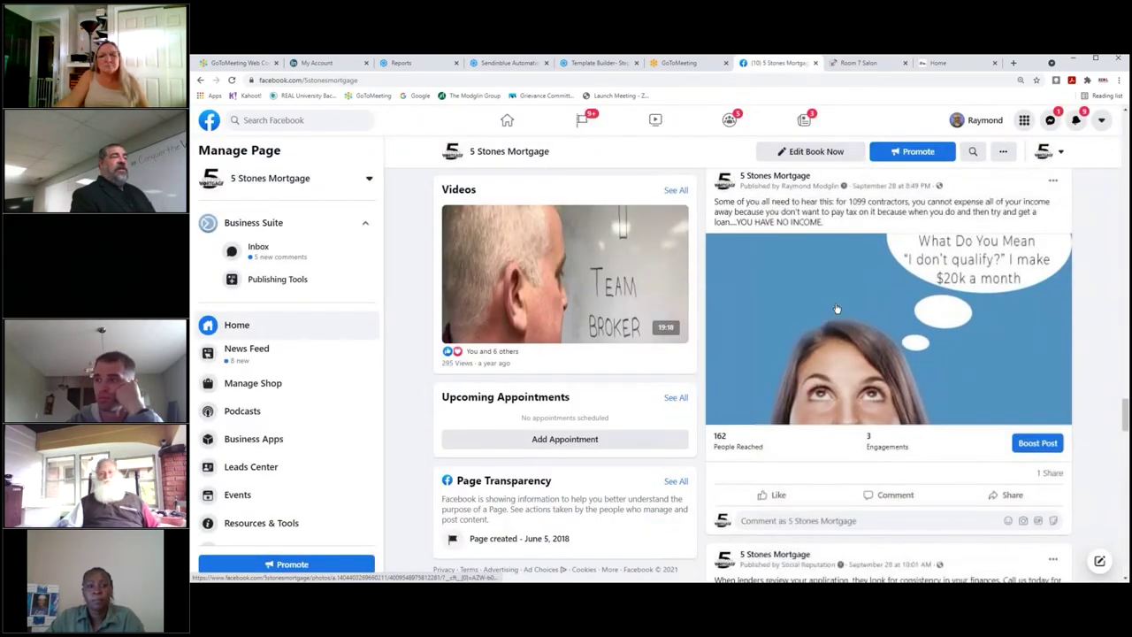
scroll(837, 308, down, 10)
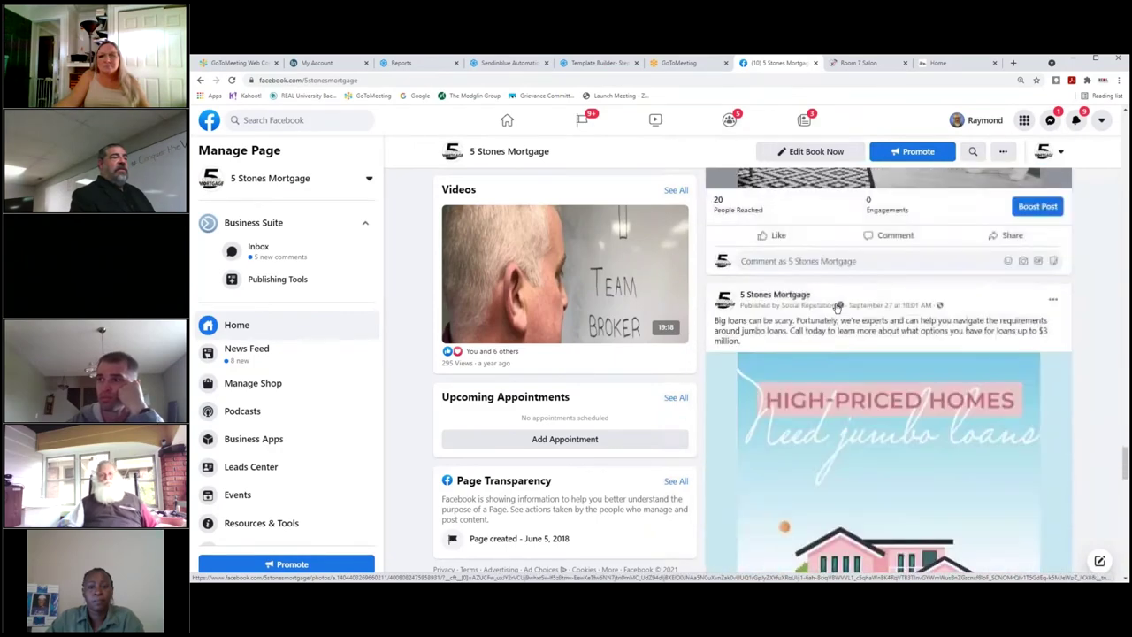
scroll(837, 307, down, 10)
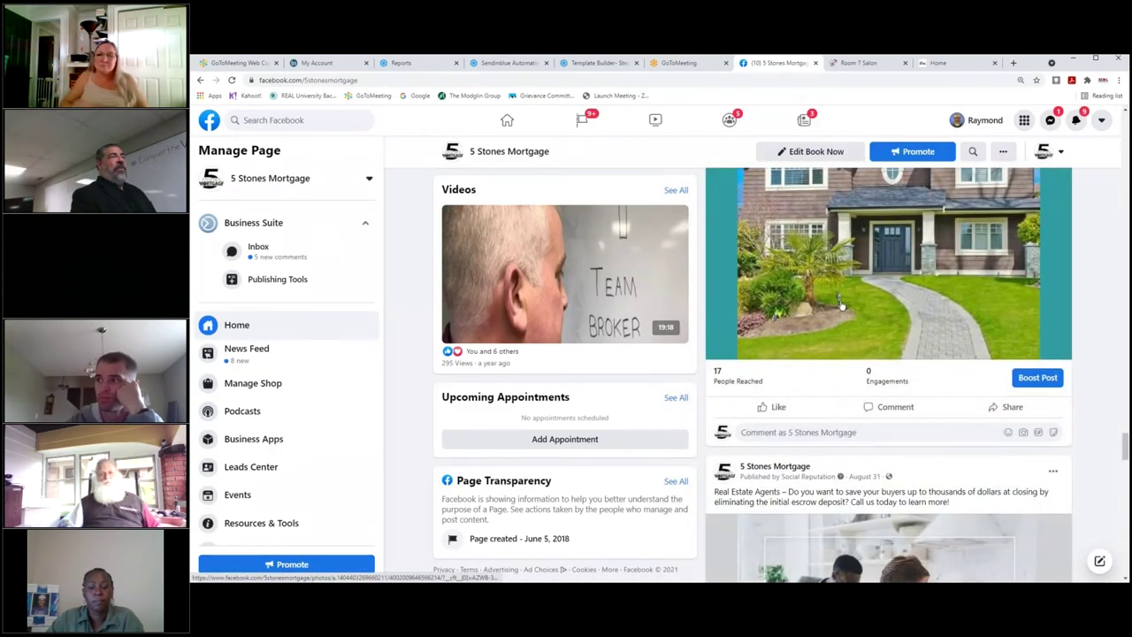
scroll(831, 292, down, 10)
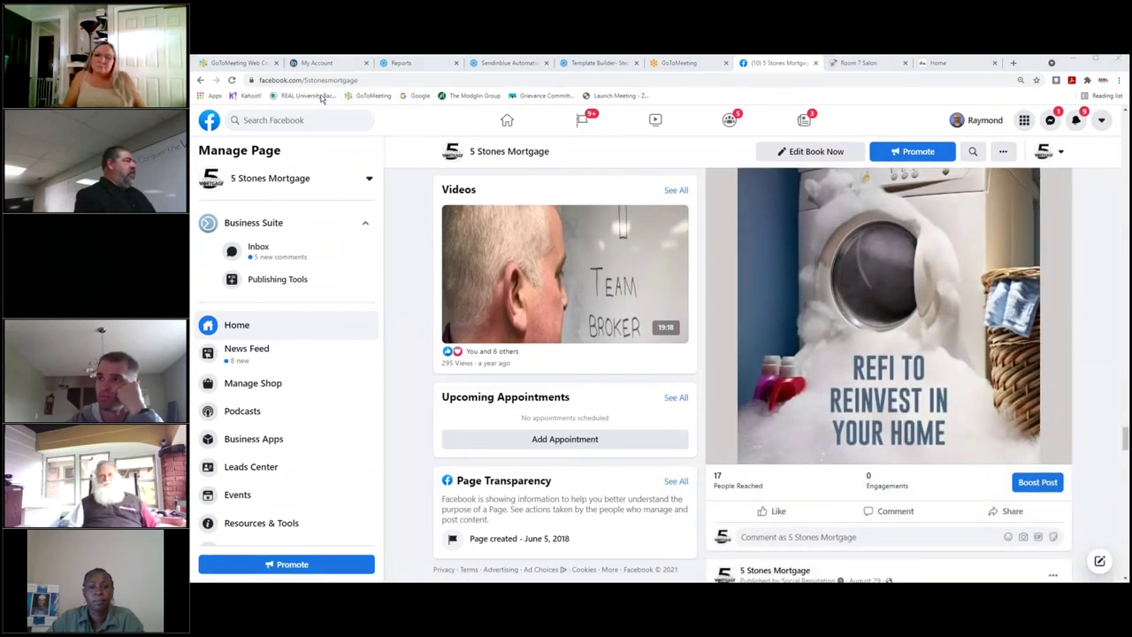
click(506, 64)
Visit Campaigns, Inbox, Contacts and Landing pages, which triggers the Premium upgrade prompt.
click(270, 126)
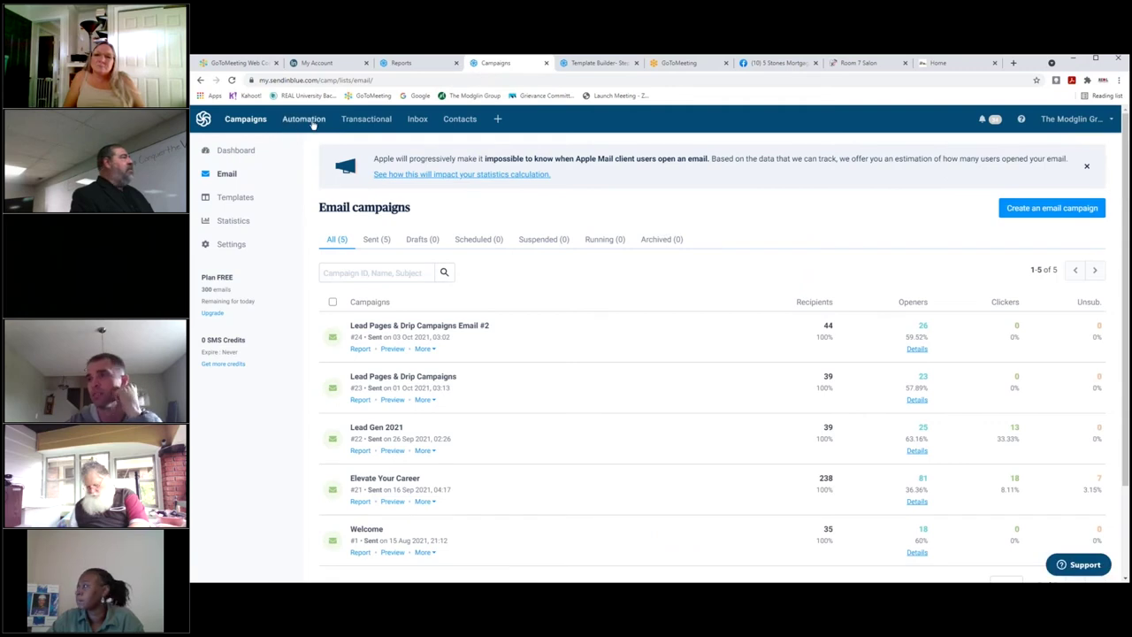
click(413, 124)
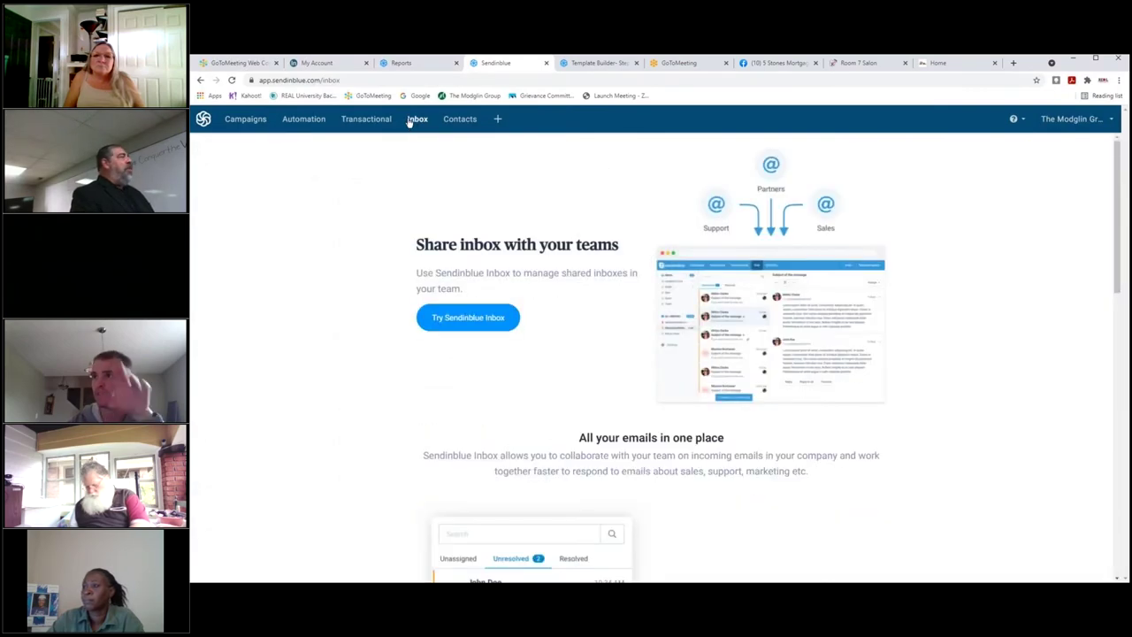
click(458, 120)
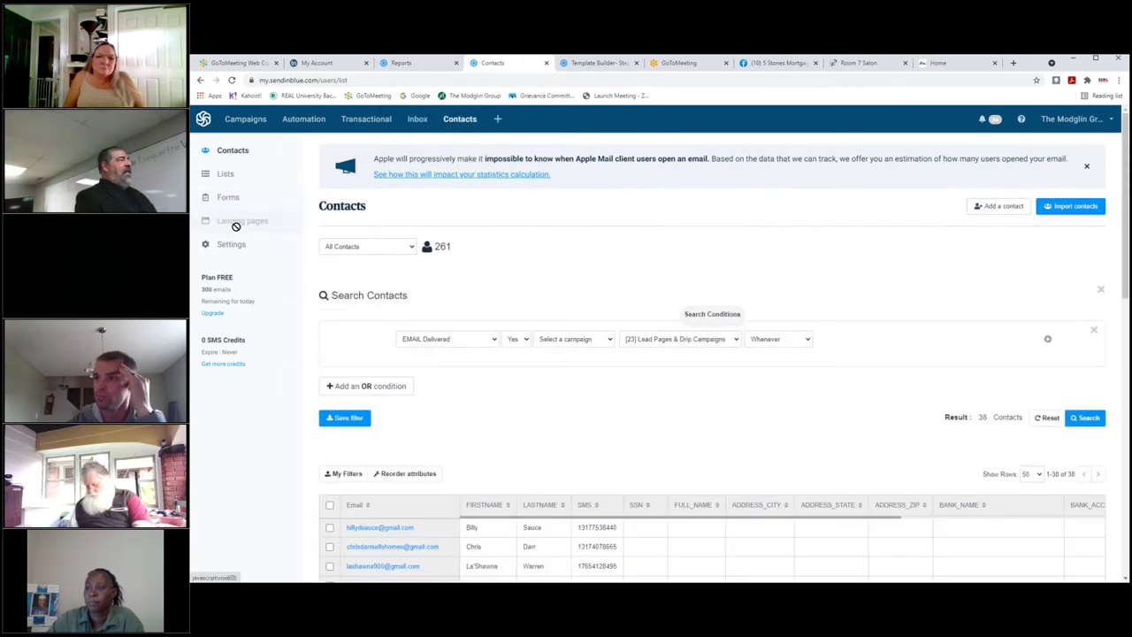
click(274, 221)
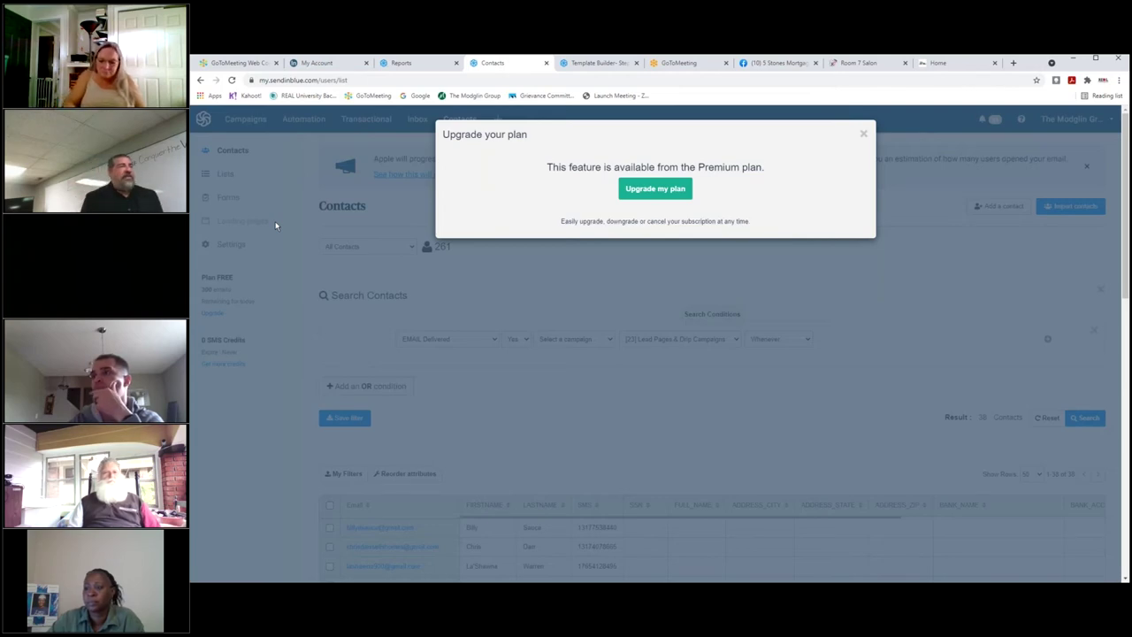
Dismiss the Premium plan upgrade notice on the Contacts page.
click(349, 80)
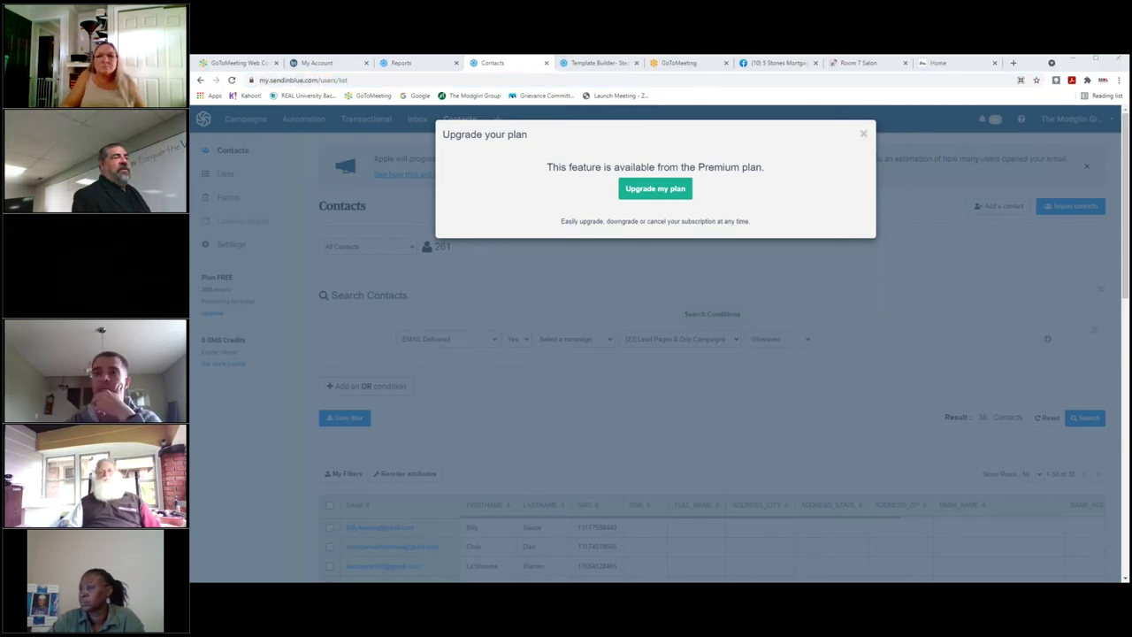
click(863, 137)
click(863, 137)
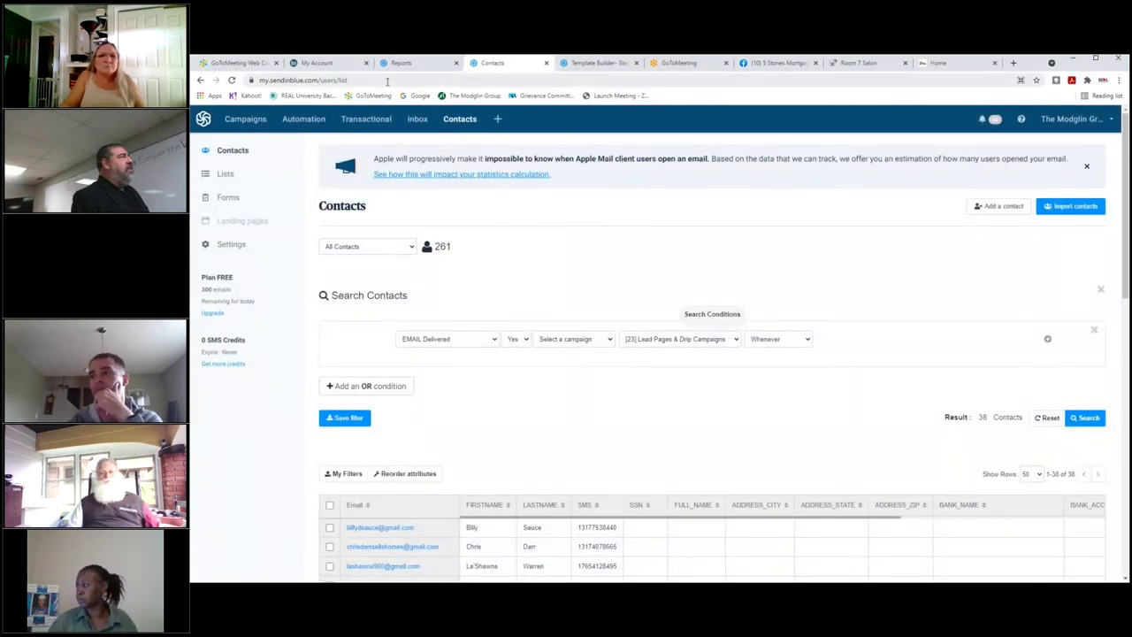
View the New agent email #2 template, then return to the 5 Stones Mortgage Facebook page.
click(590, 64)
click(574, 81)
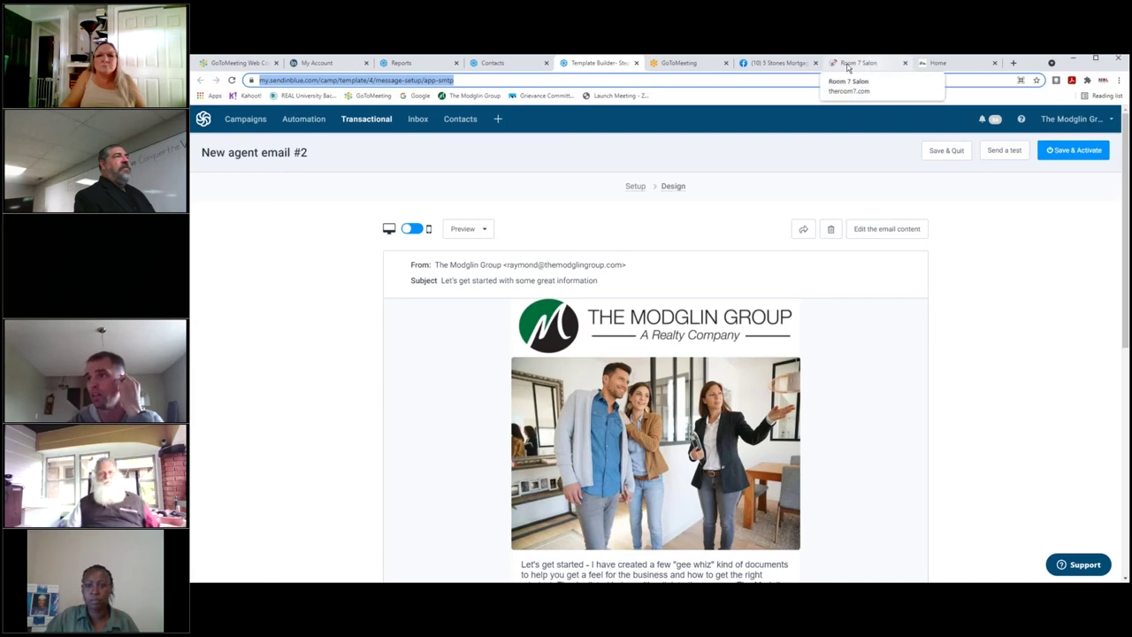
click(778, 64)
Search Facebook for 'amazing realty' and open the Amazing Realty Team page.
click(329, 122)
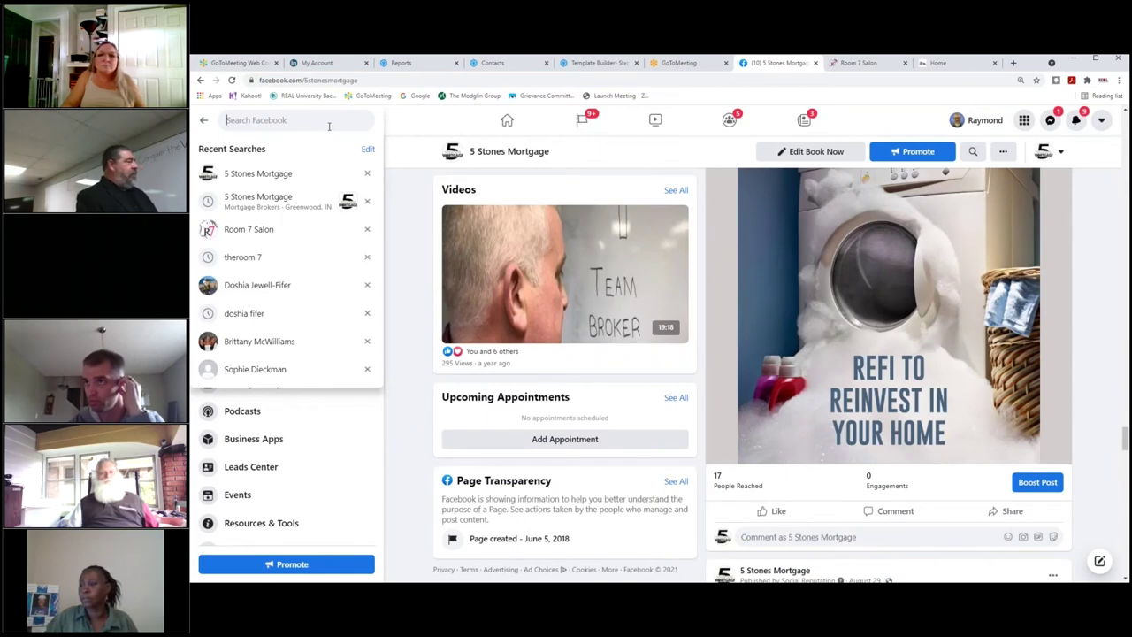
text(shea)
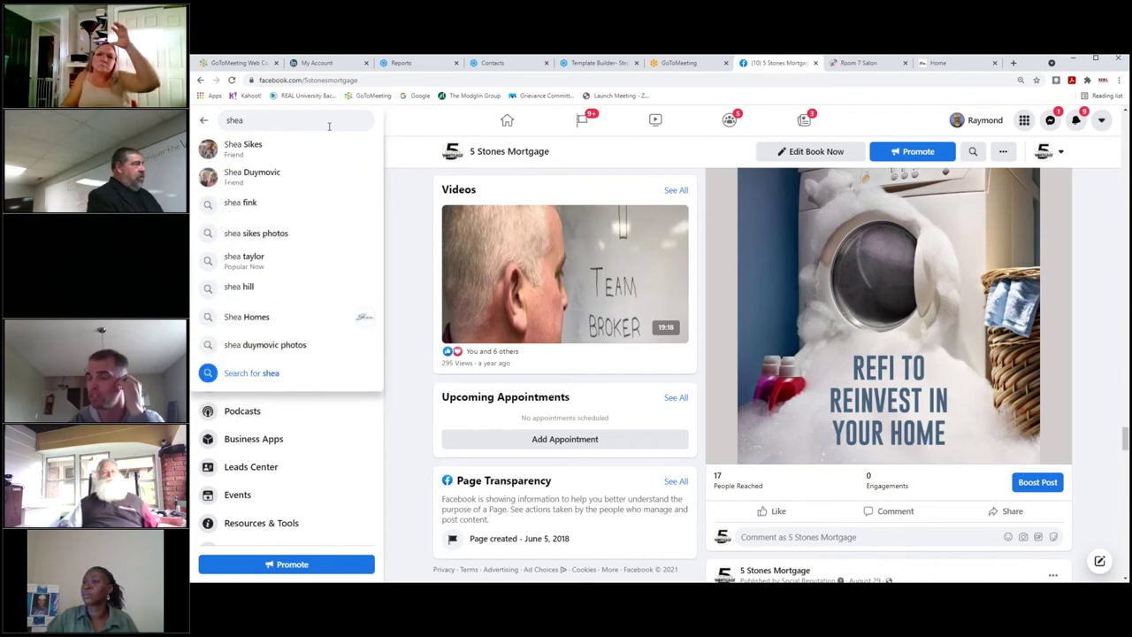
key(BackSpace)
key(BackSpace)
key(BackSpace)
key(BackSpace)
text(amazing re)
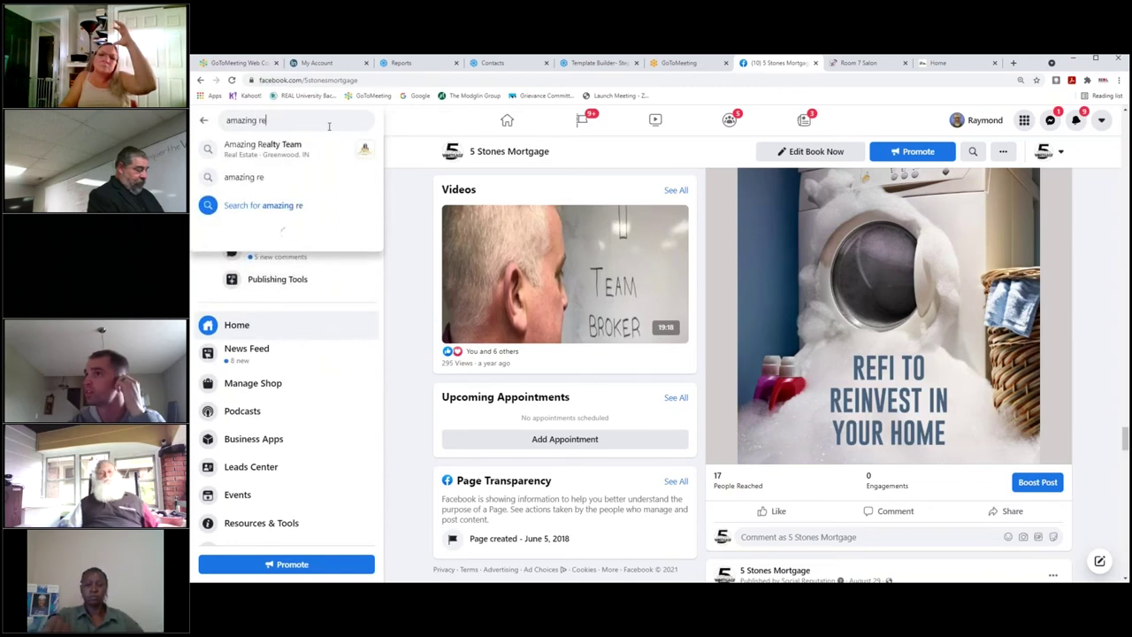
text(alty)
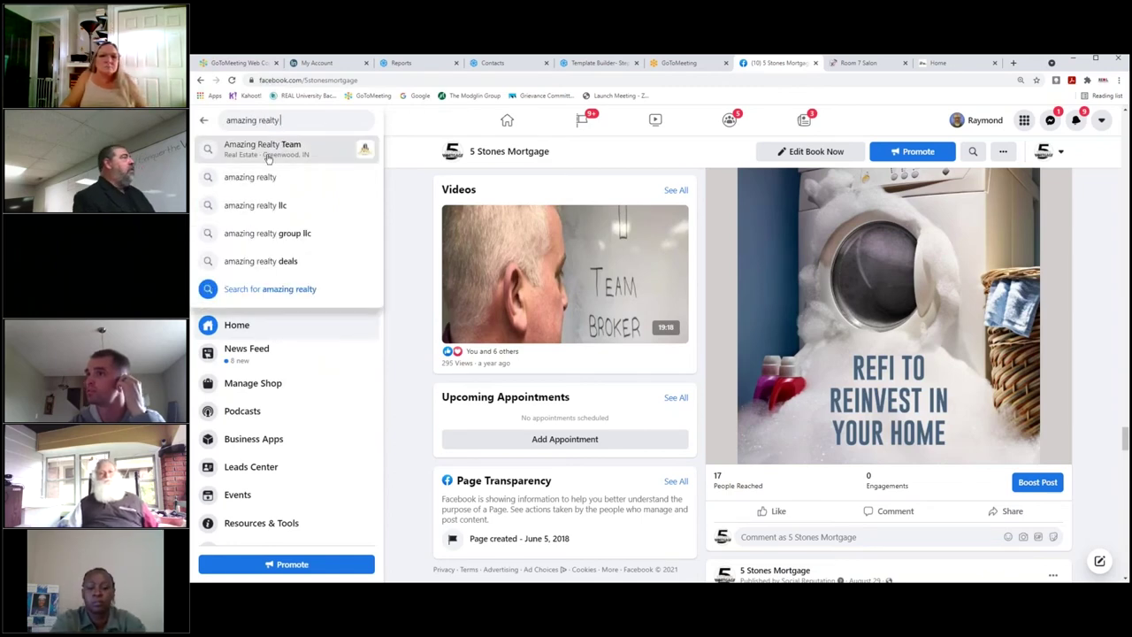
click(262, 147)
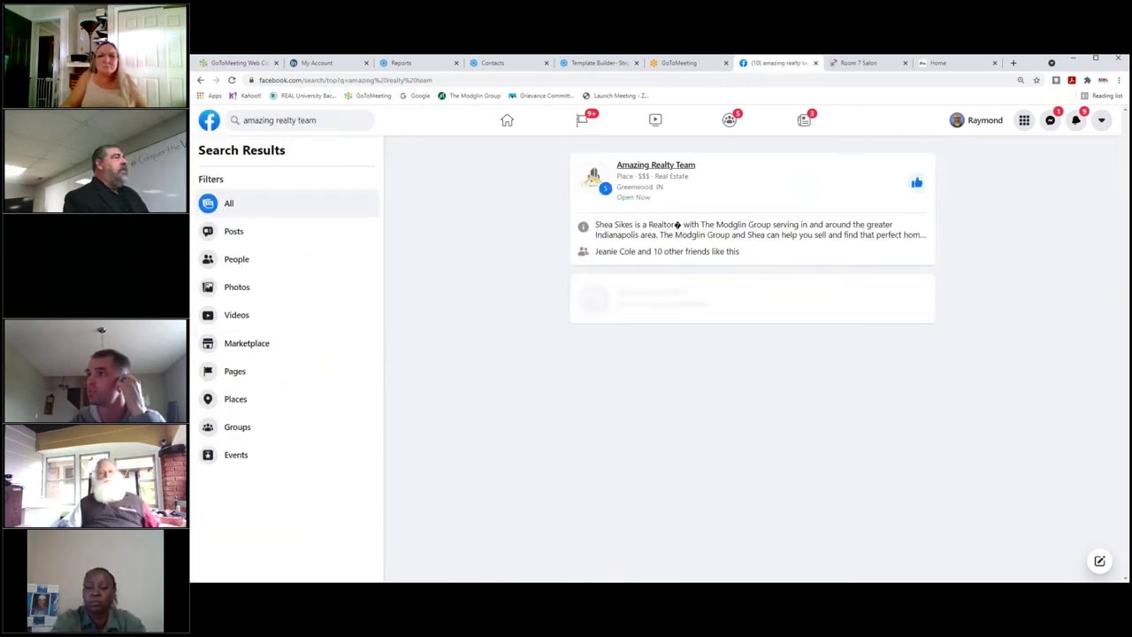
click(655, 164)
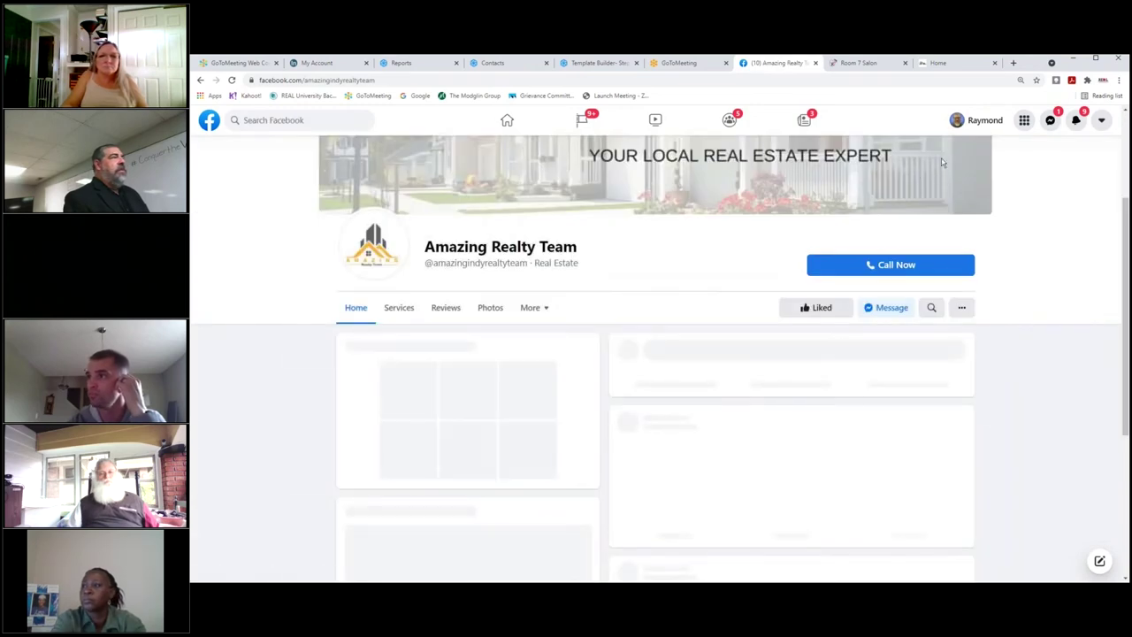
scroll(859, 324, down, 5)
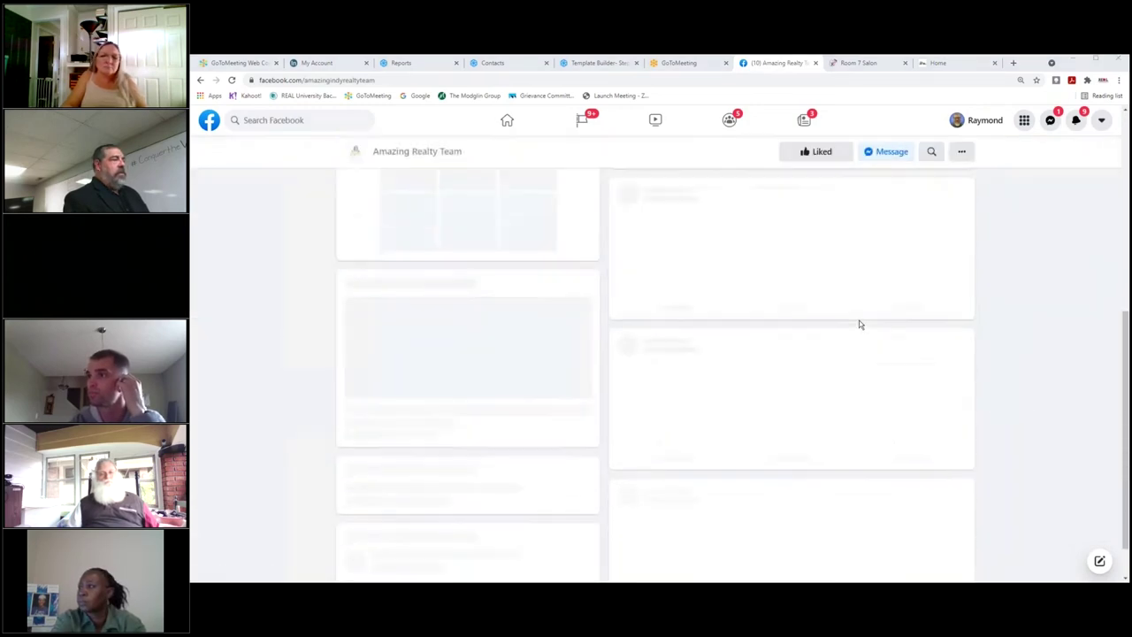
scroll(857, 325, down, 10)
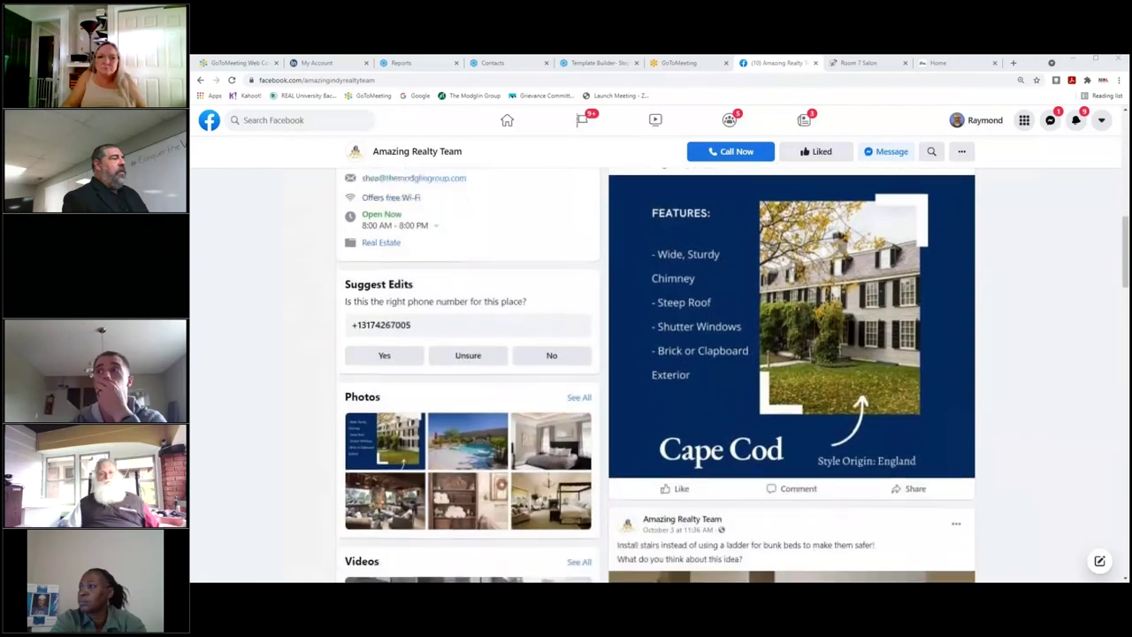
scroll(856, 325, down, 7)
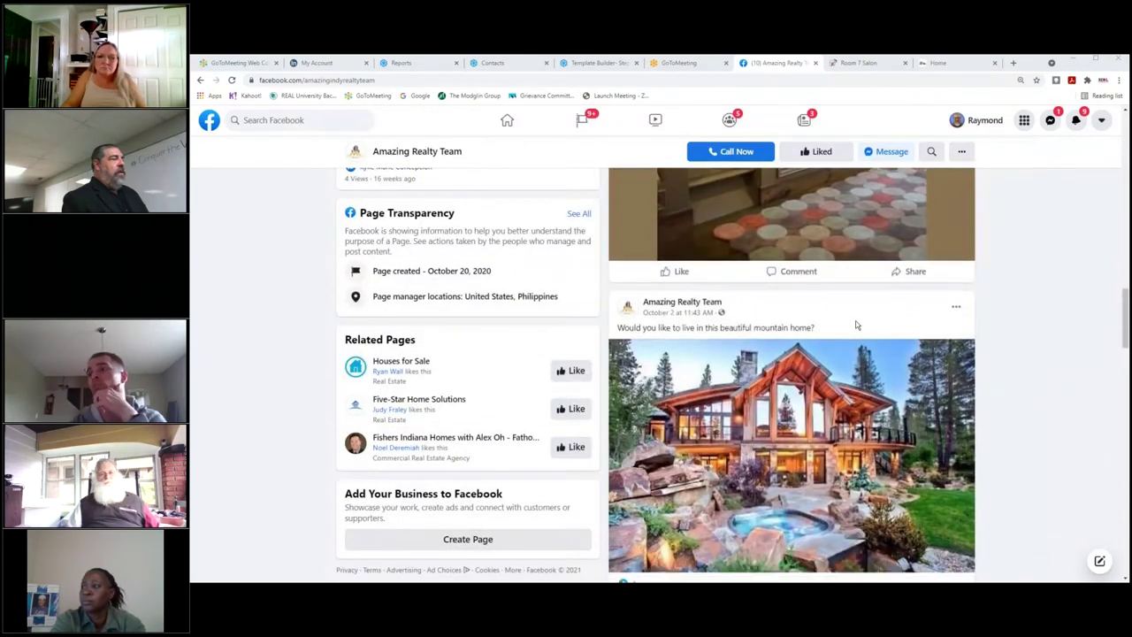
scroll(857, 326, down, 8)
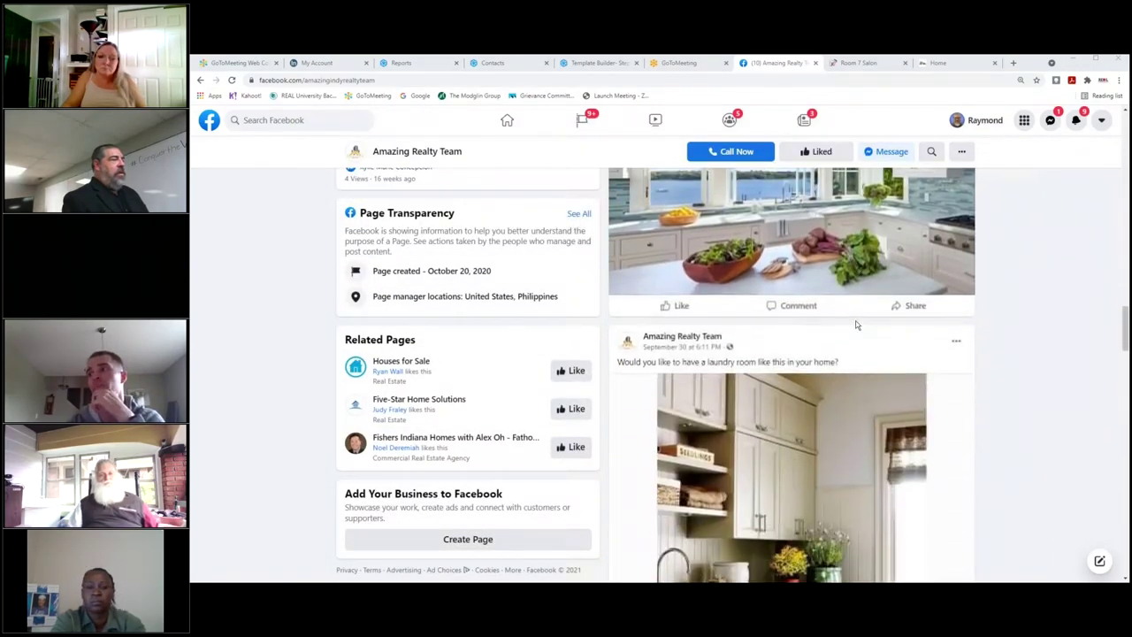
scroll(856, 325, down, 3)
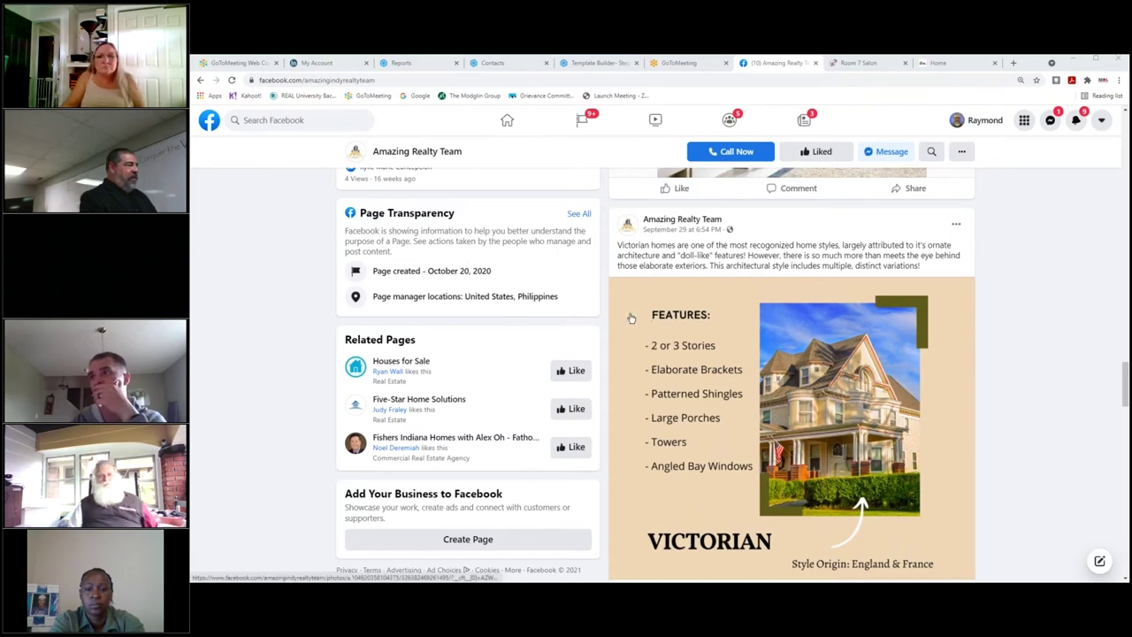
scroll(448, 362, down, 1)
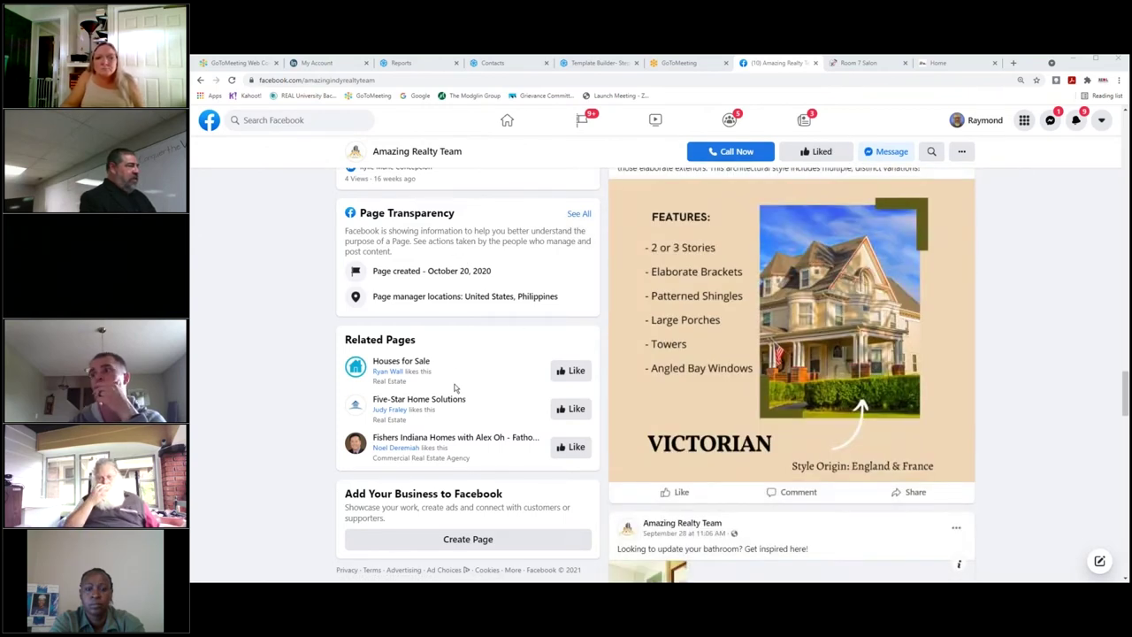
scroll(730, 367, down, 3)
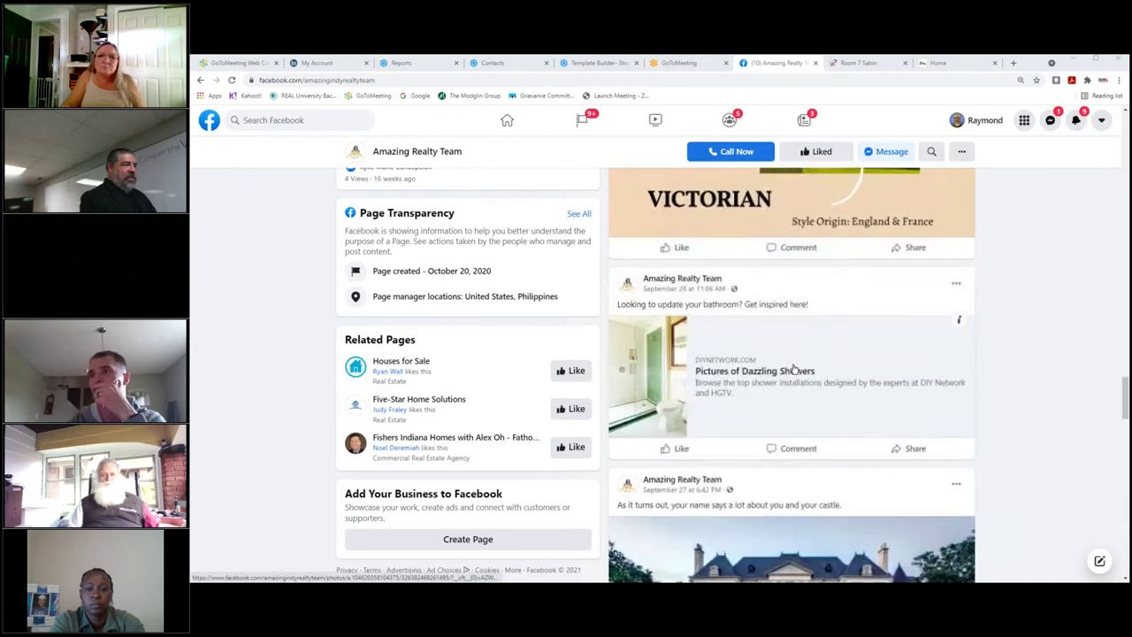
scroll(794, 369, down, 3)
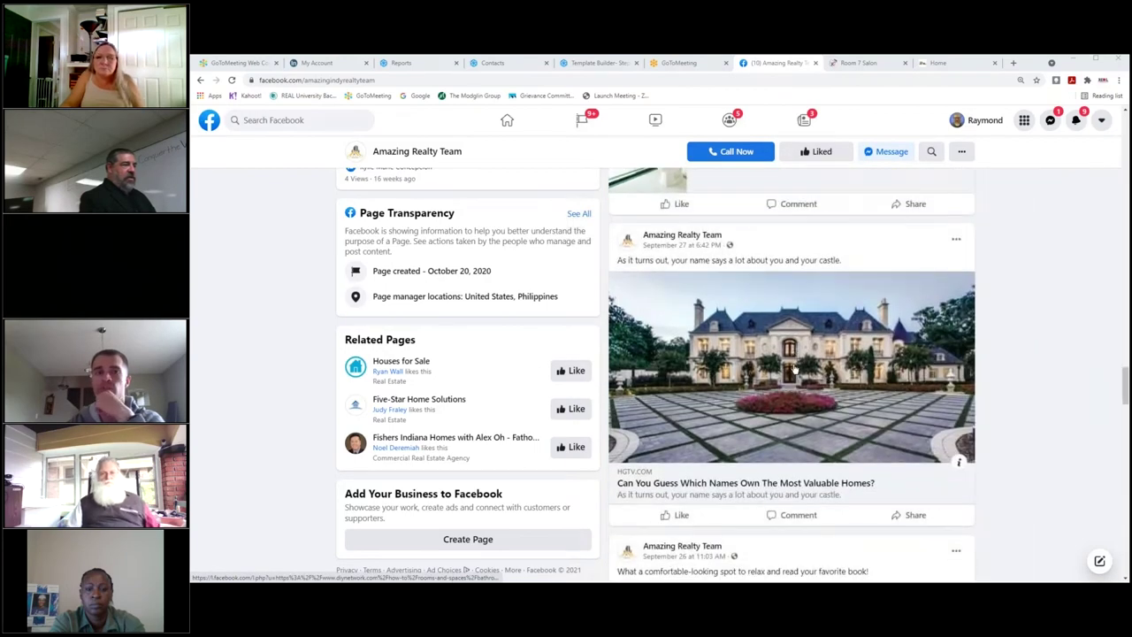
scroll(794, 370, up, 10)
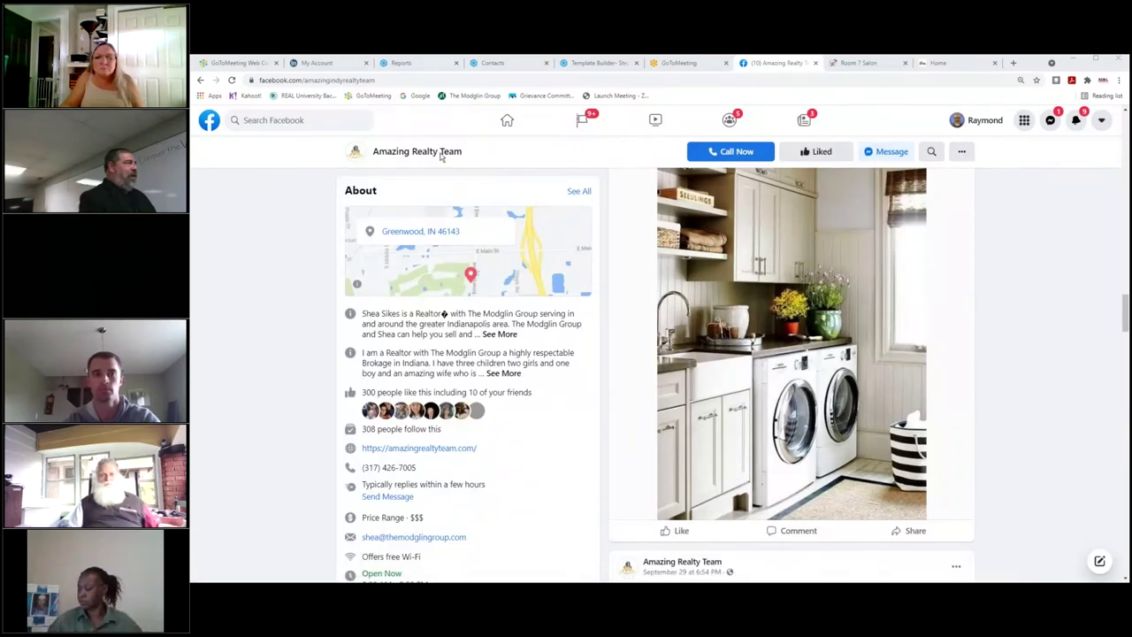
scroll(500, 244, down, 3)
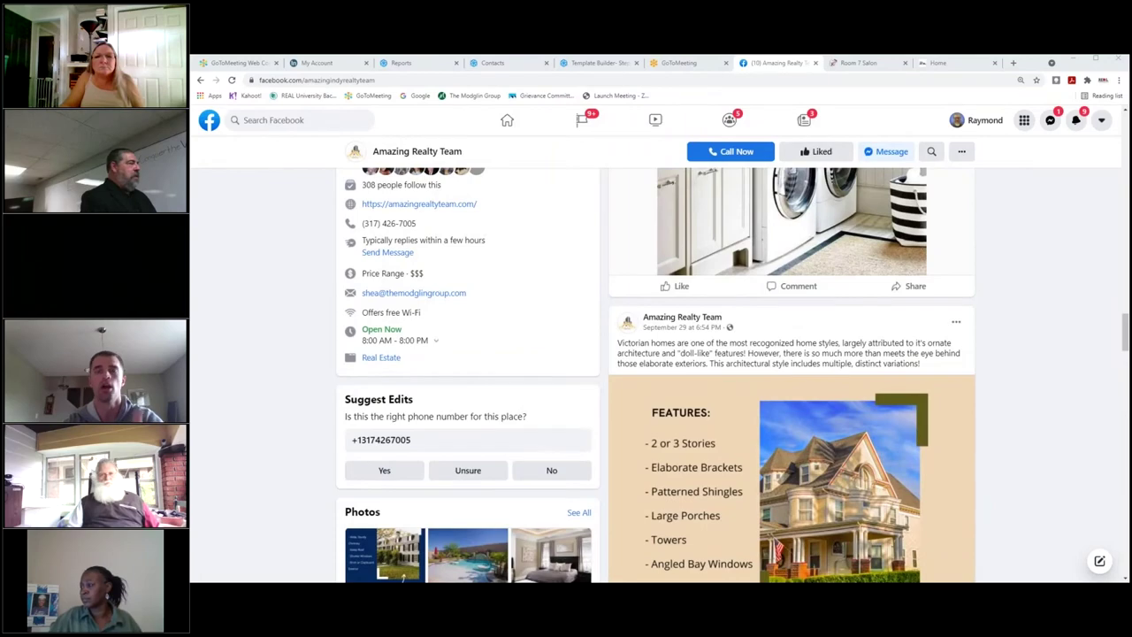
scroll(501, 244, down, 7)
scroll(407, 391, down, 5)
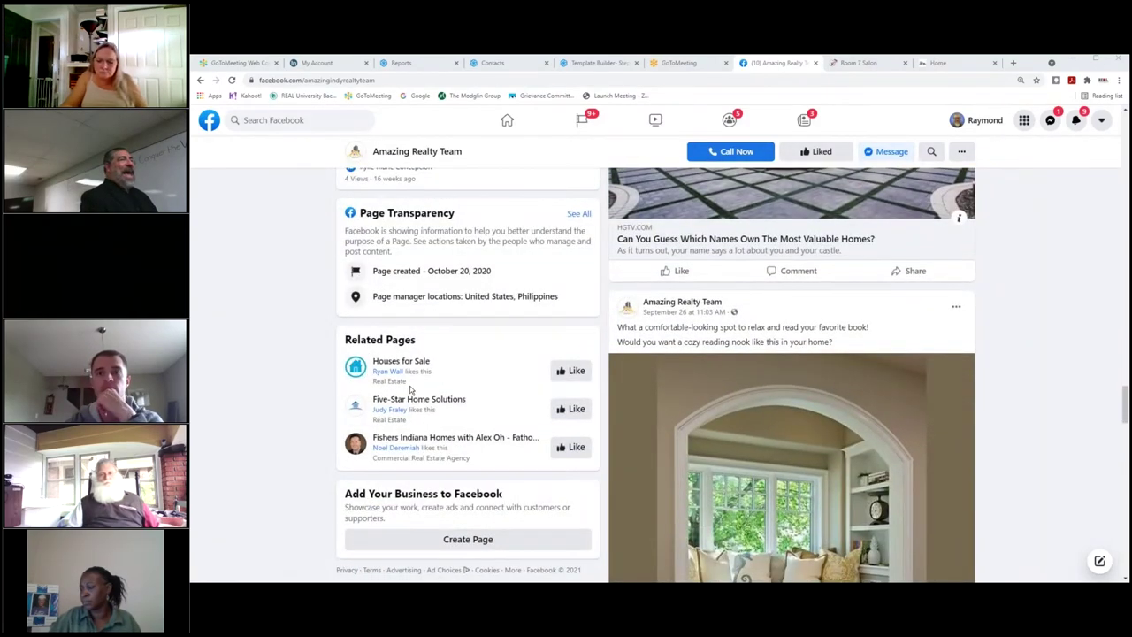
scroll(409, 386, up, 7)
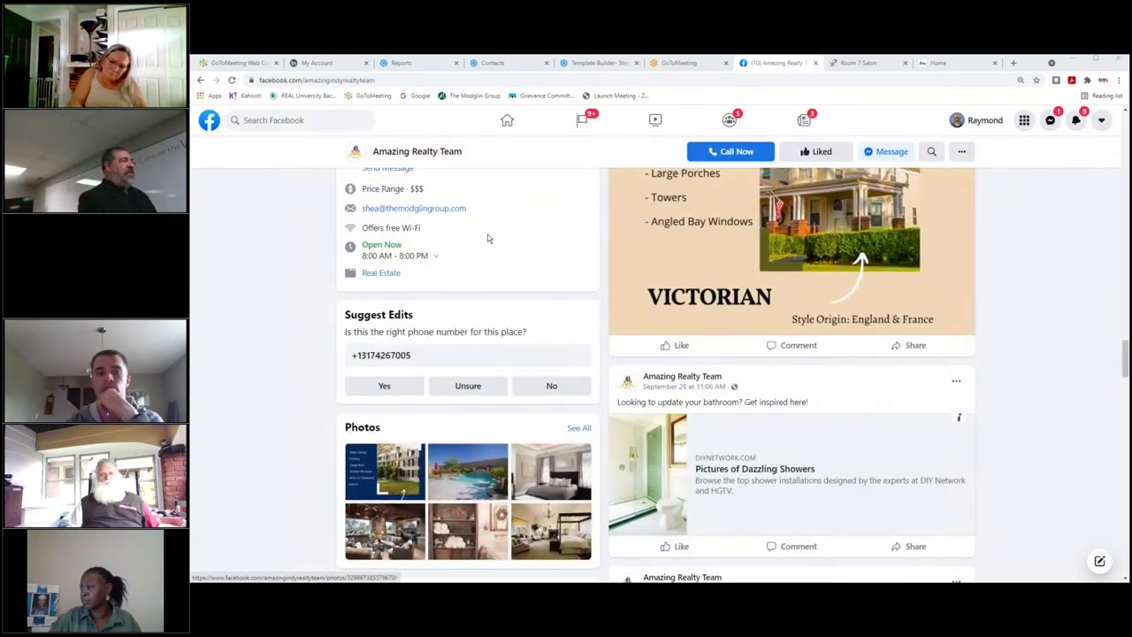
scroll(487, 238, up, 1)
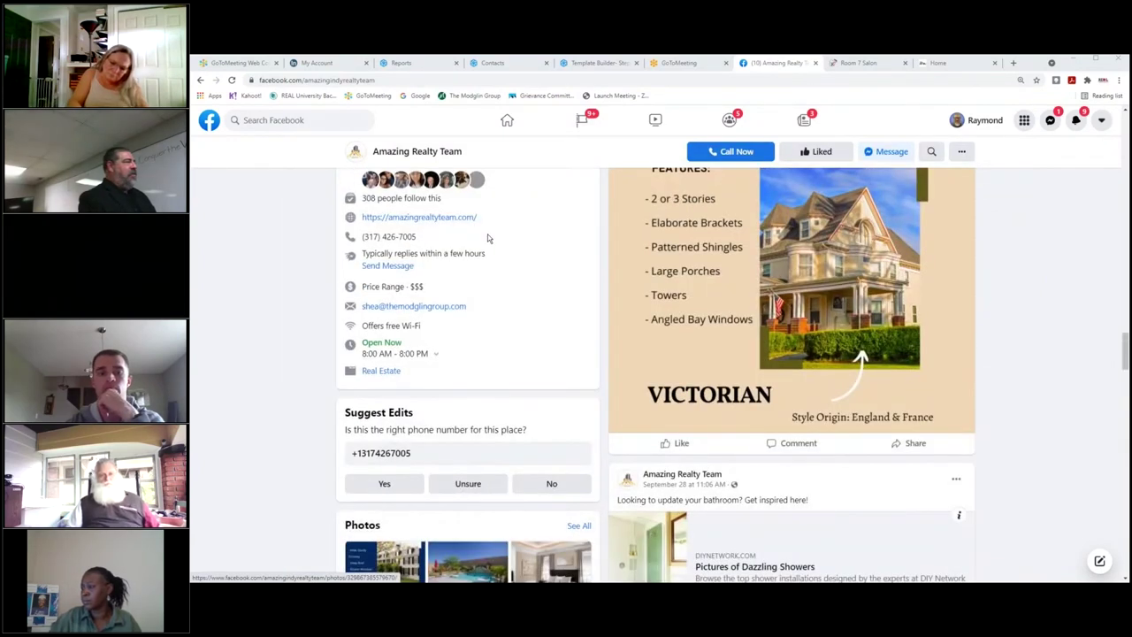
scroll(487, 237, up, 1)
click(490, 255)
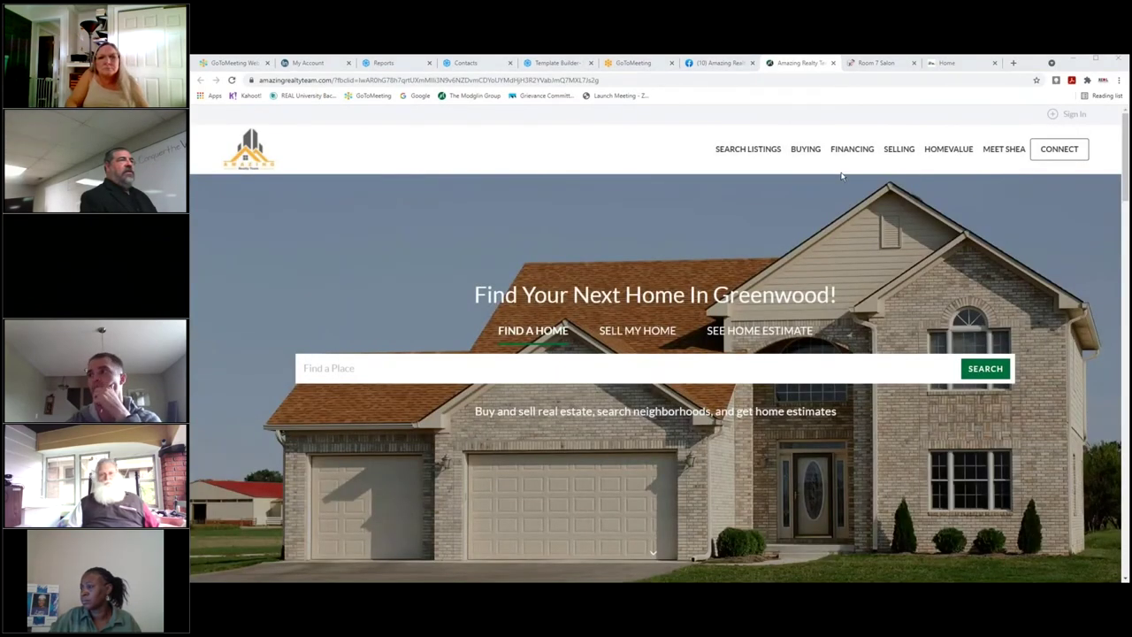
scroll(522, 237, down, 10)
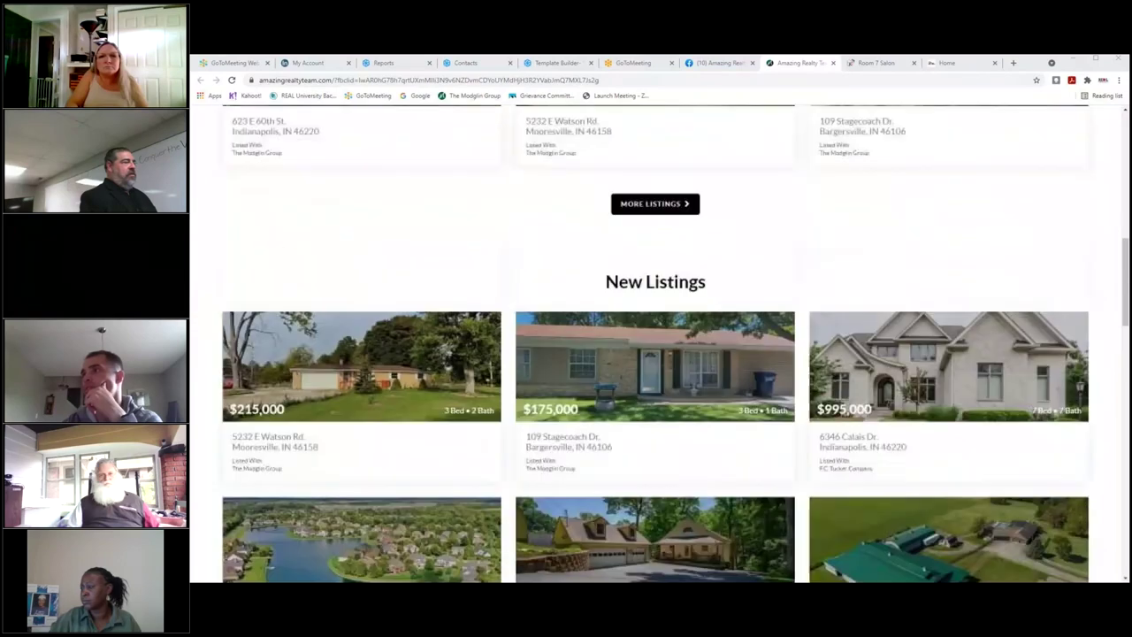
scroll(525, 244, down, 6)
scroll(524, 244, up, 7)
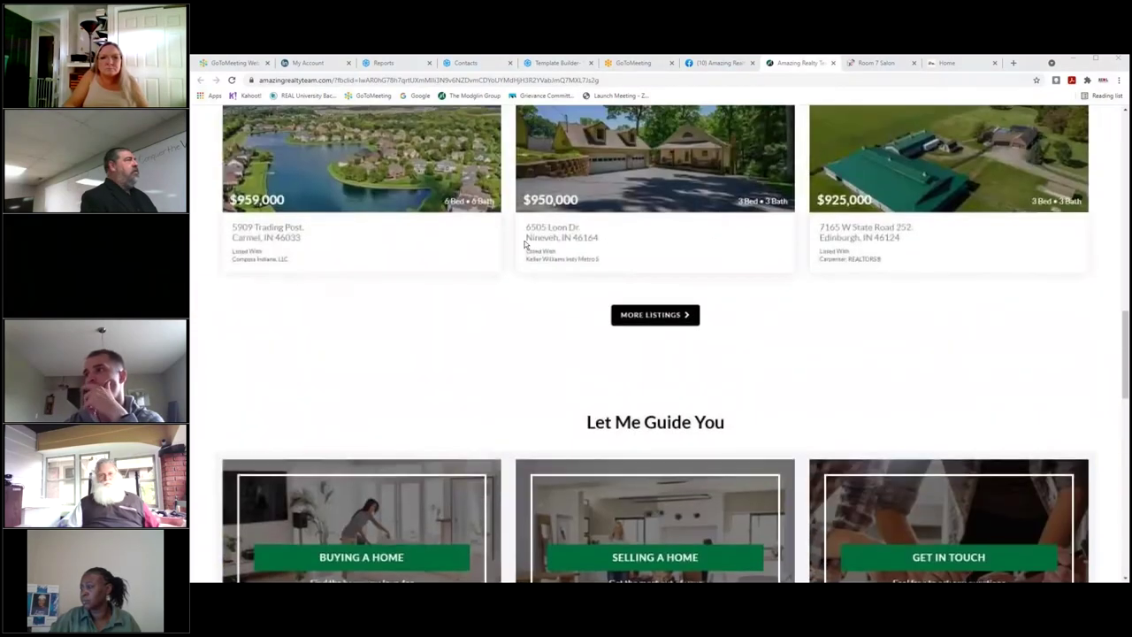
scroll(525, 246, up, 1)
scroll(525, 248, down, 1)
click(616, 338)
scroll(527, 228, down, 4)
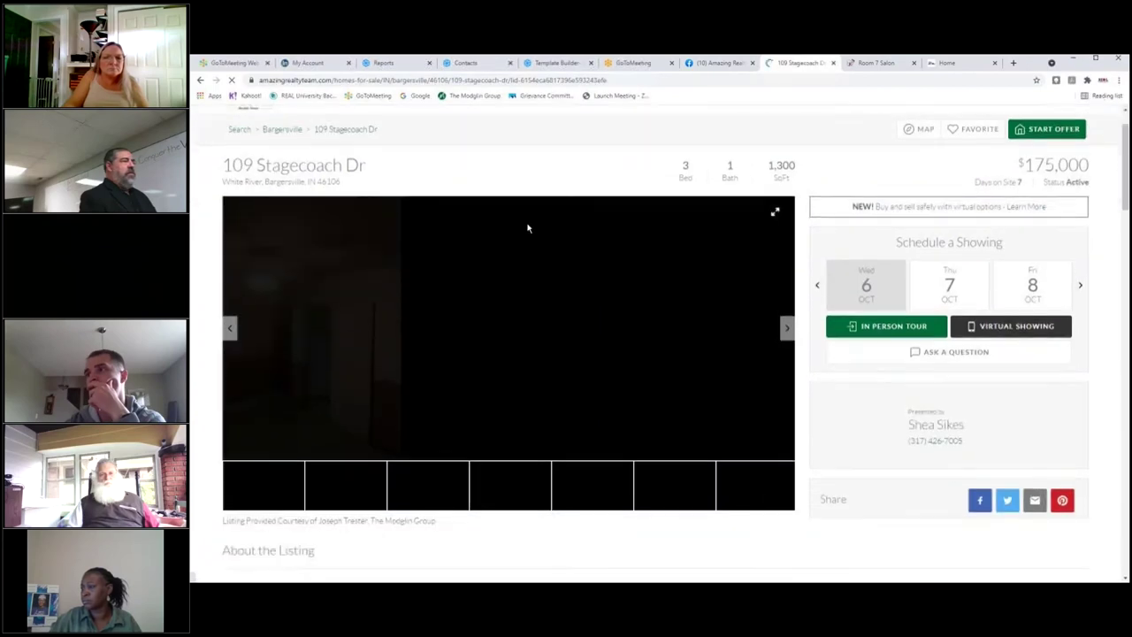
scroll(529, 228, down, 6)
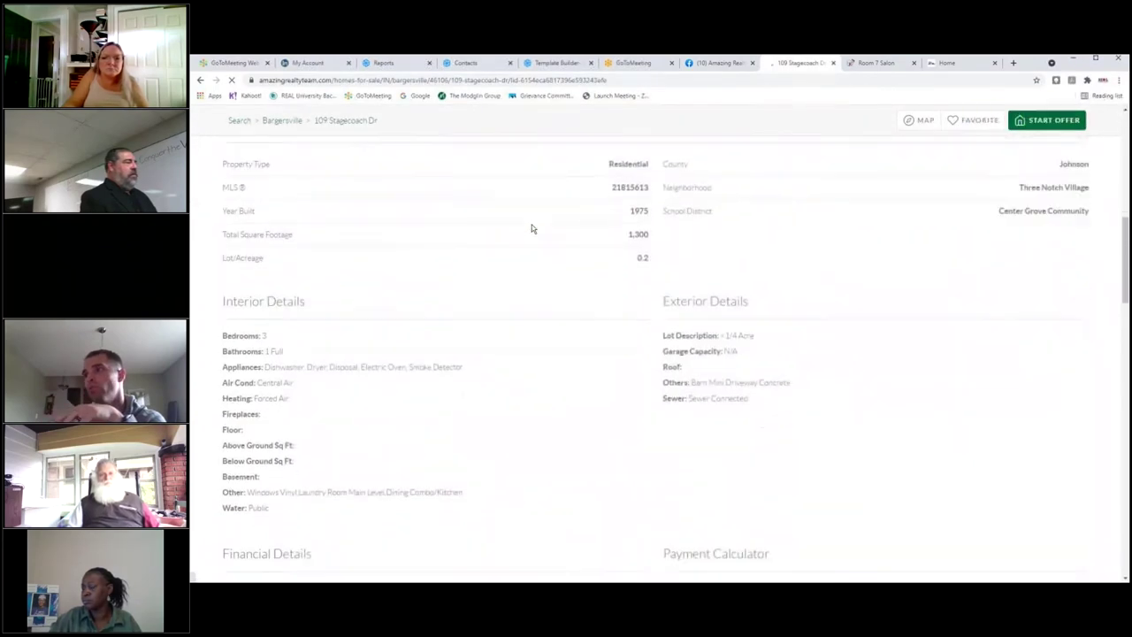
scroll(534, 228, down, 5)
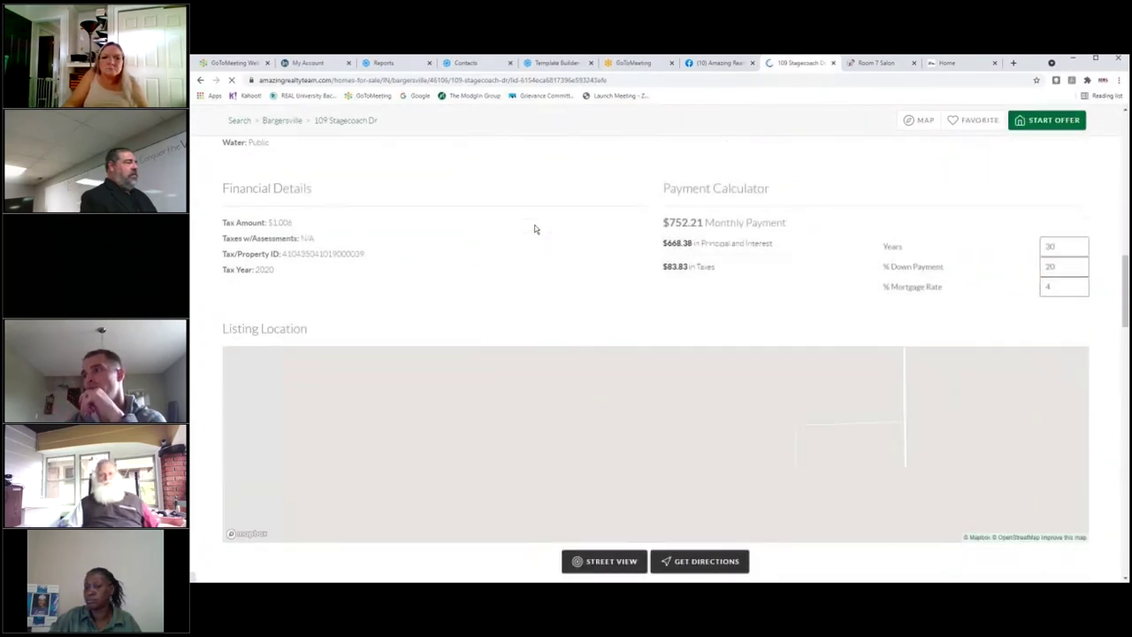
scroll(536, 224, up, 3)
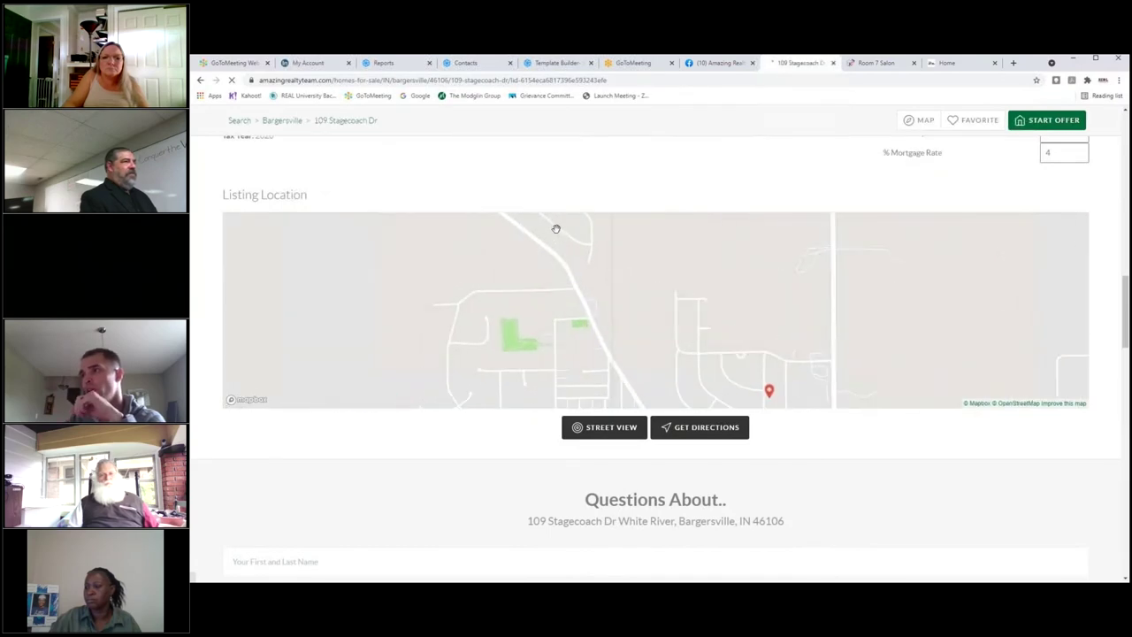
scroll(584, 197, up, 11)
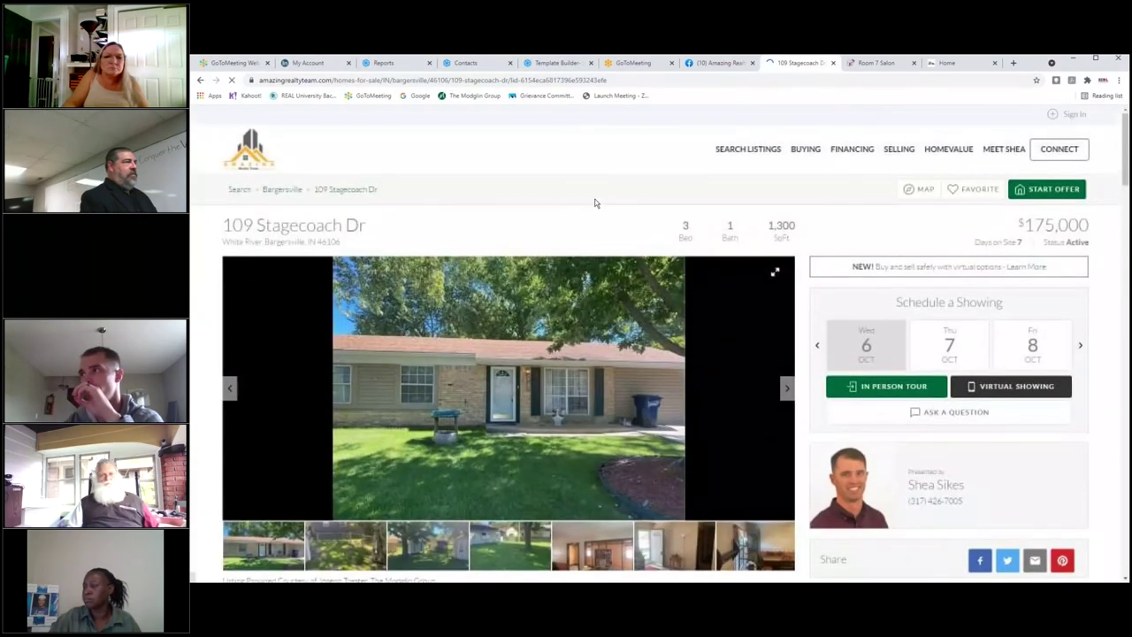
click(496, 310)
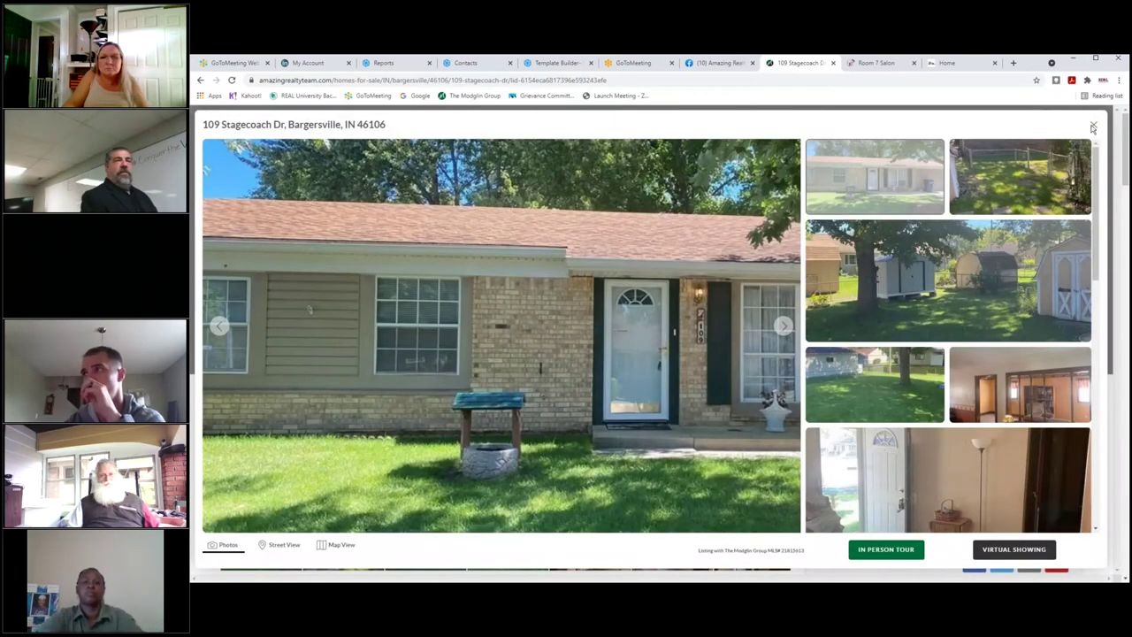
click(1093, 127)
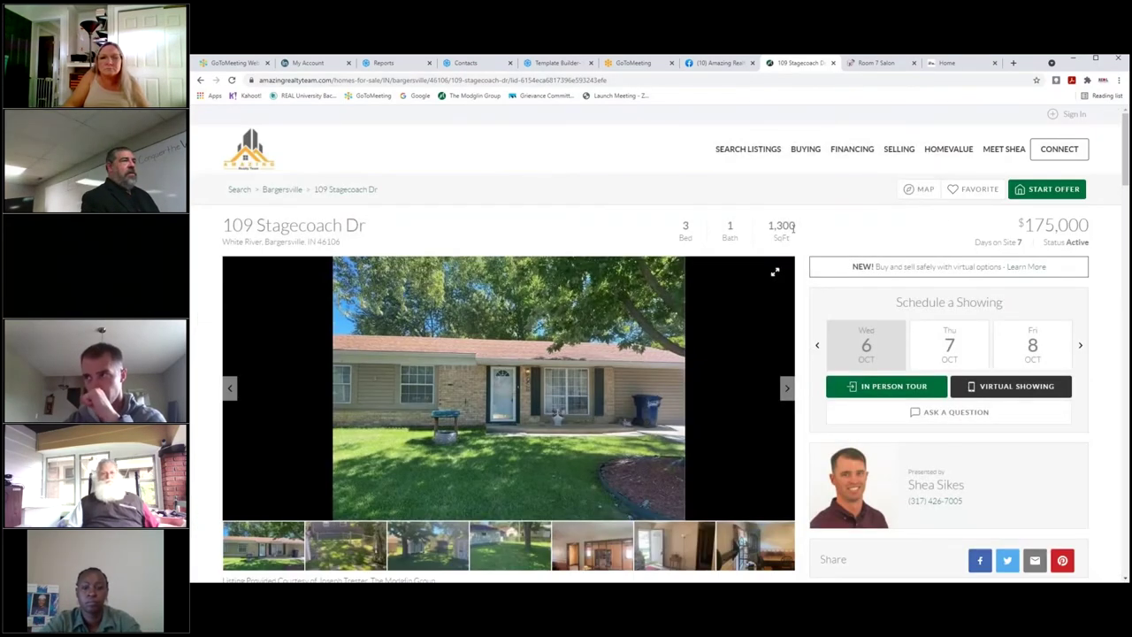
Step through more listing photos and scroll to the home page's featured homes from $959,000.
scroll(731, 330, down, 1)
scroll(682, 291, up, 1)
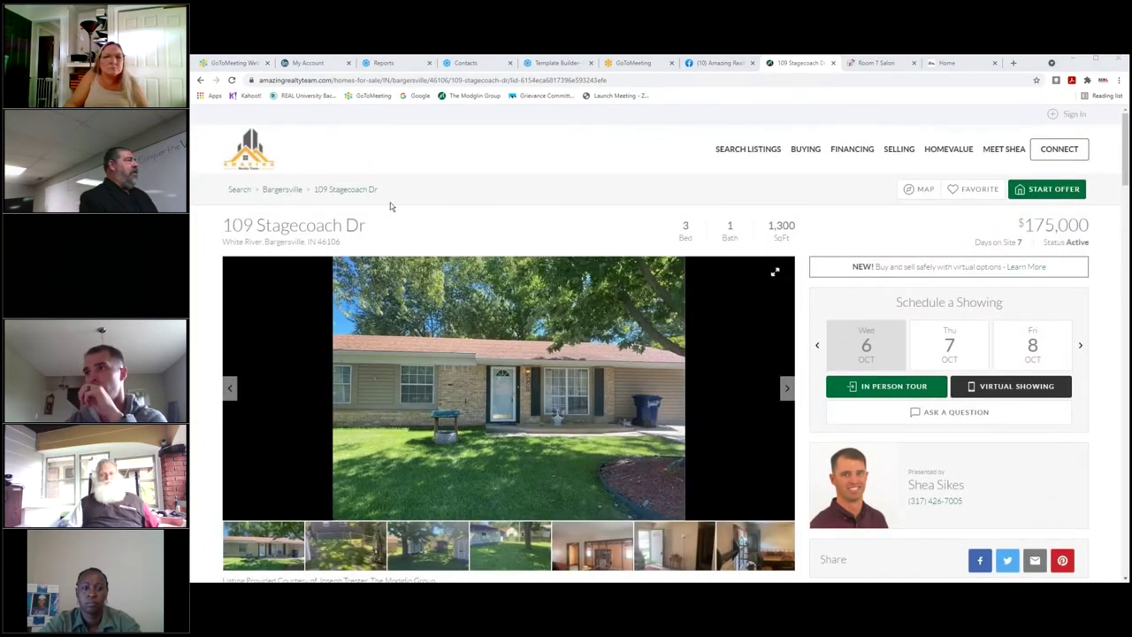
scroll(392, 206, down, 1)
scroll(785, 191, down, 1)
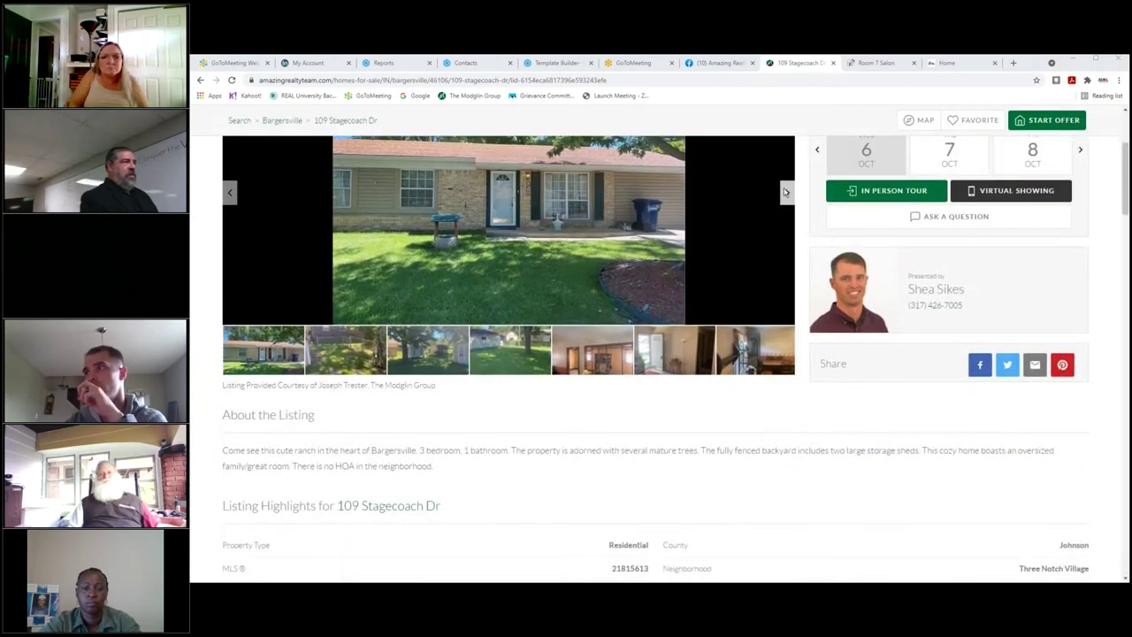
click(785, 192)
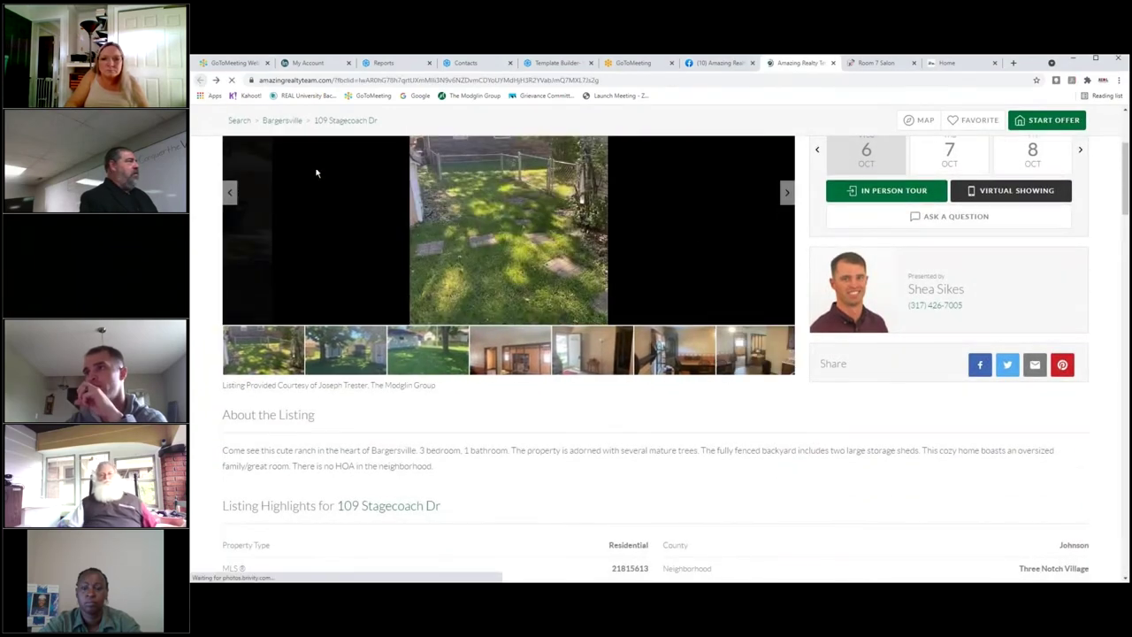
scroll(571, 285, down, 10)
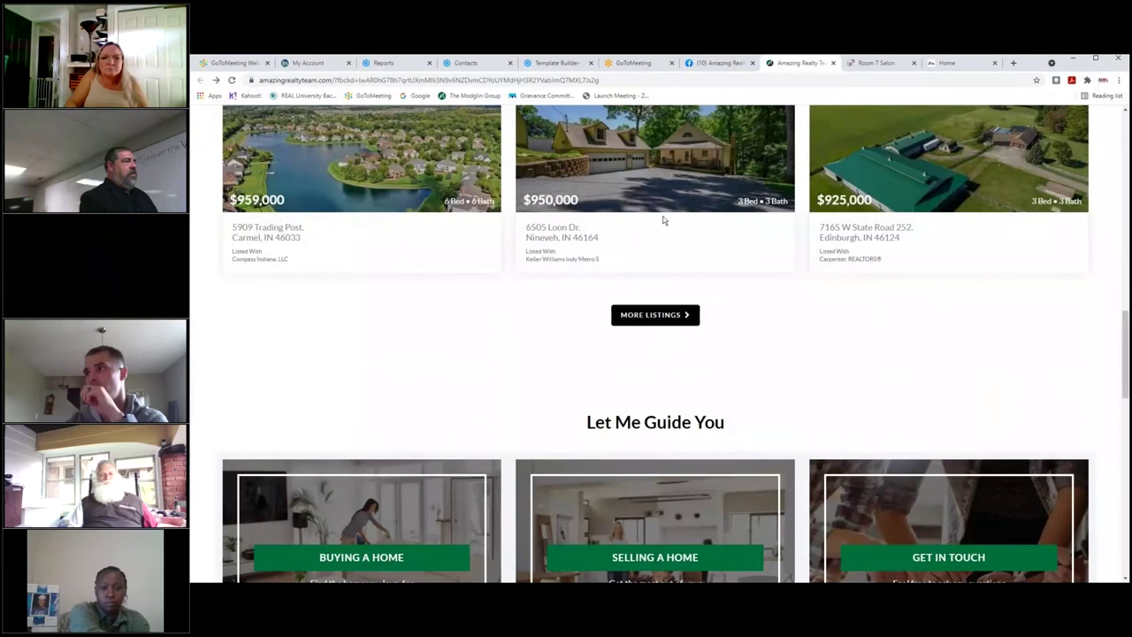
click(663, 220)
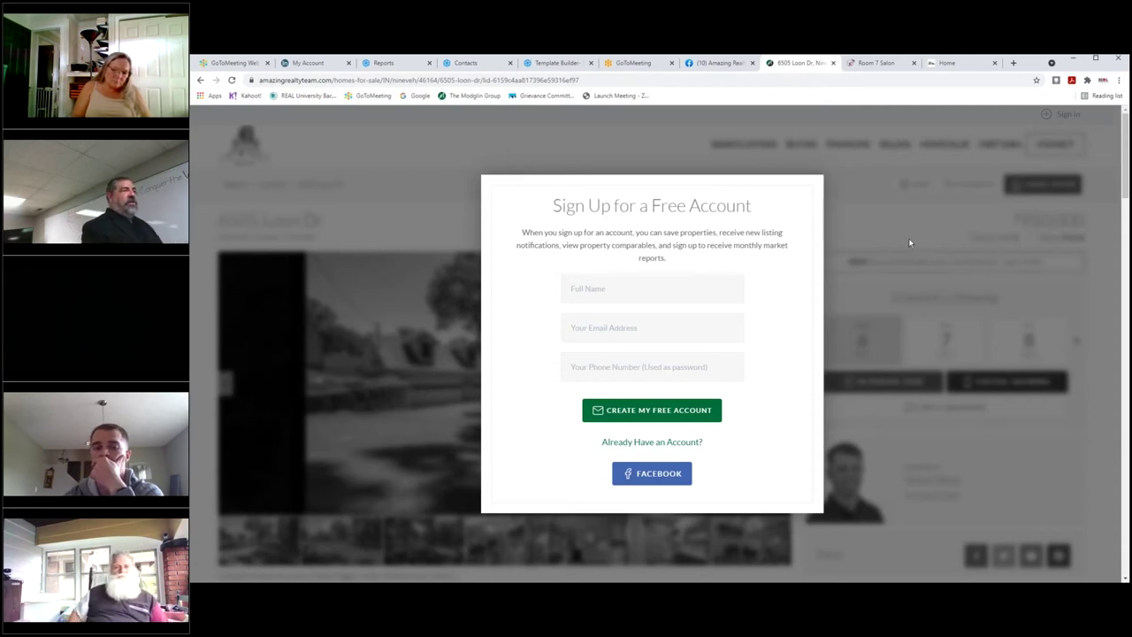
scroll(831, 318, down, 3)
scroll(800, 188, up, 3)
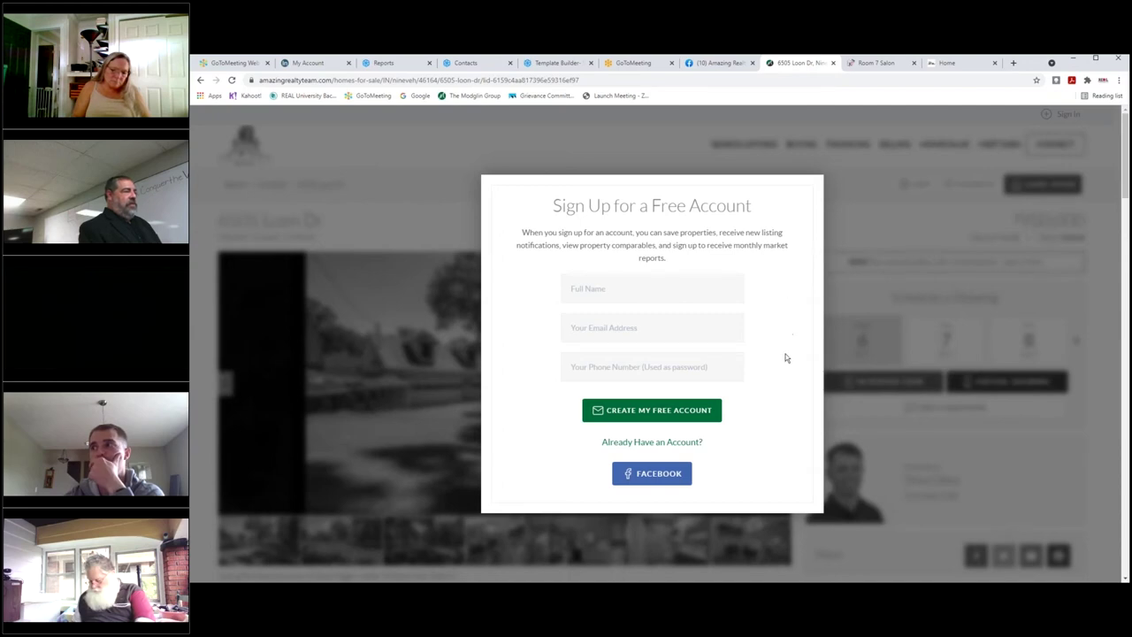
triple_click(652, 442)
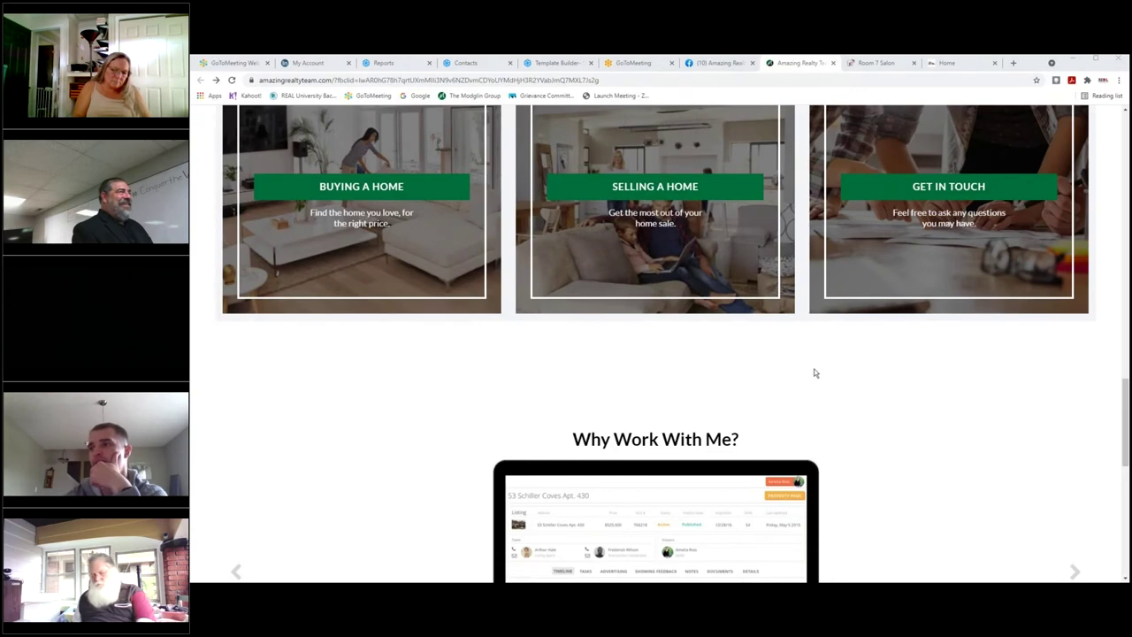
scroll(772, 372, up, 1)
scroll(772, 373, up, 15)
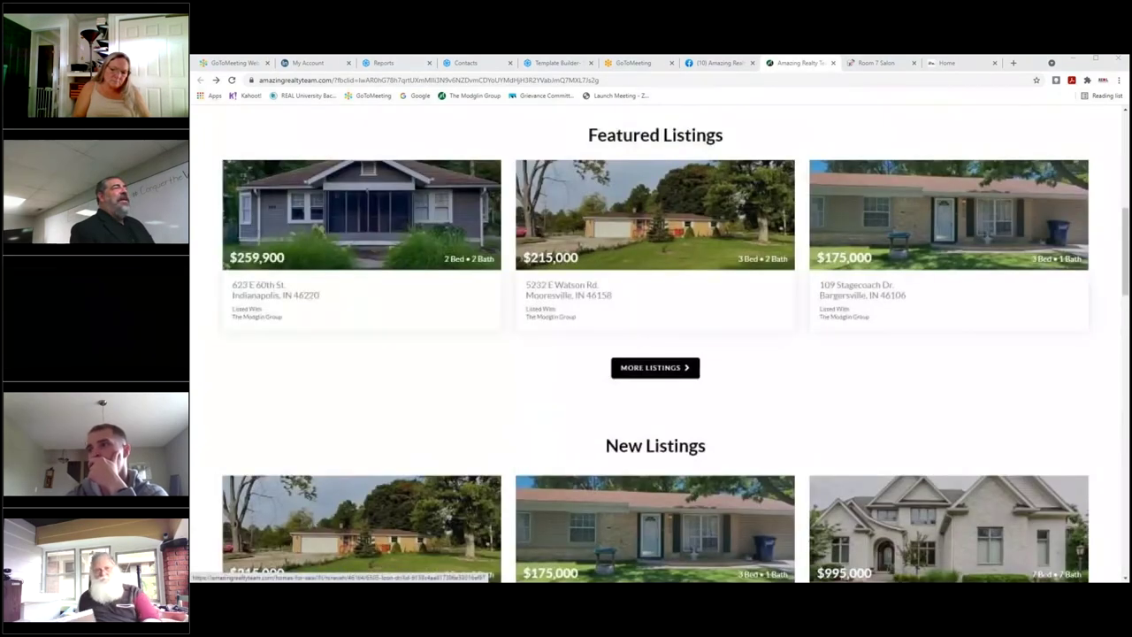
scroll(772, 372, up, 1)
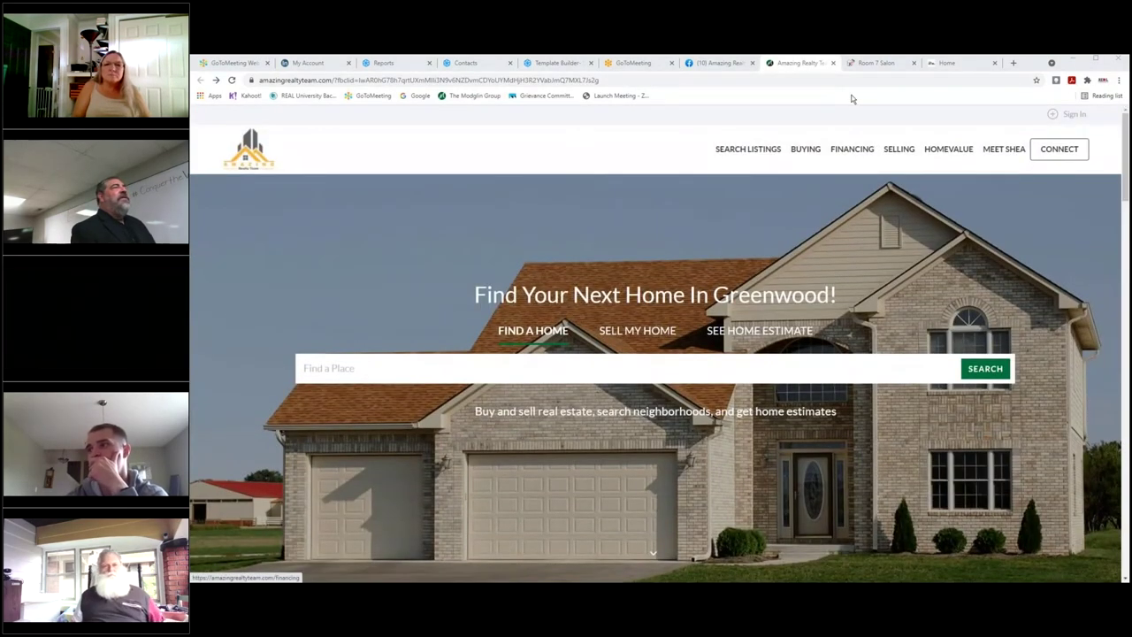